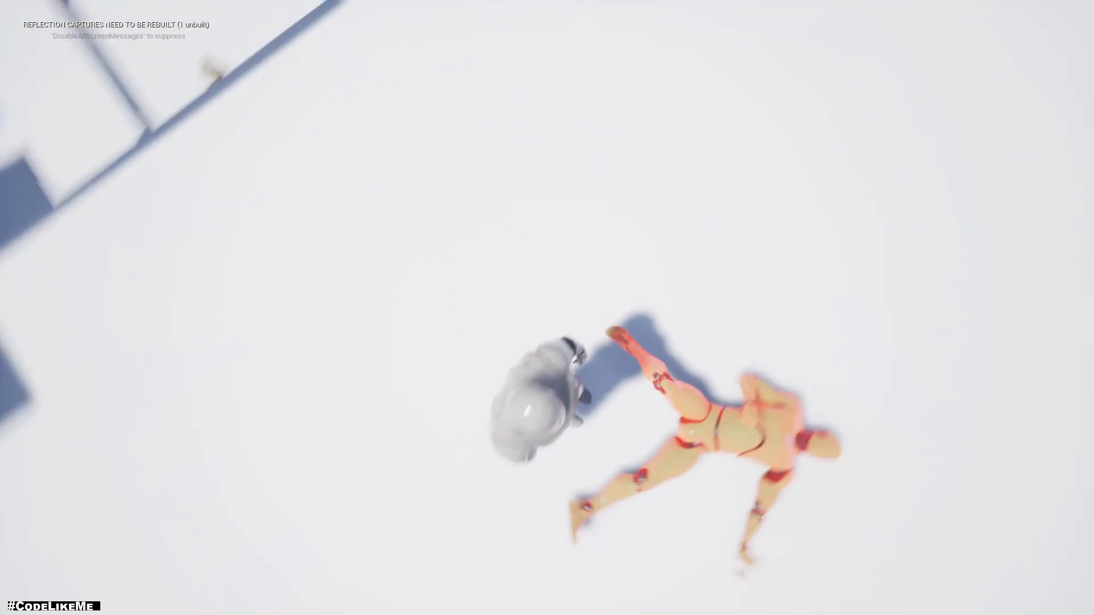
Step: Play-test the drop takedown by running the character along the red beams and attacking the mannequin below, ending the session after the takedown
key("w")
key("w")
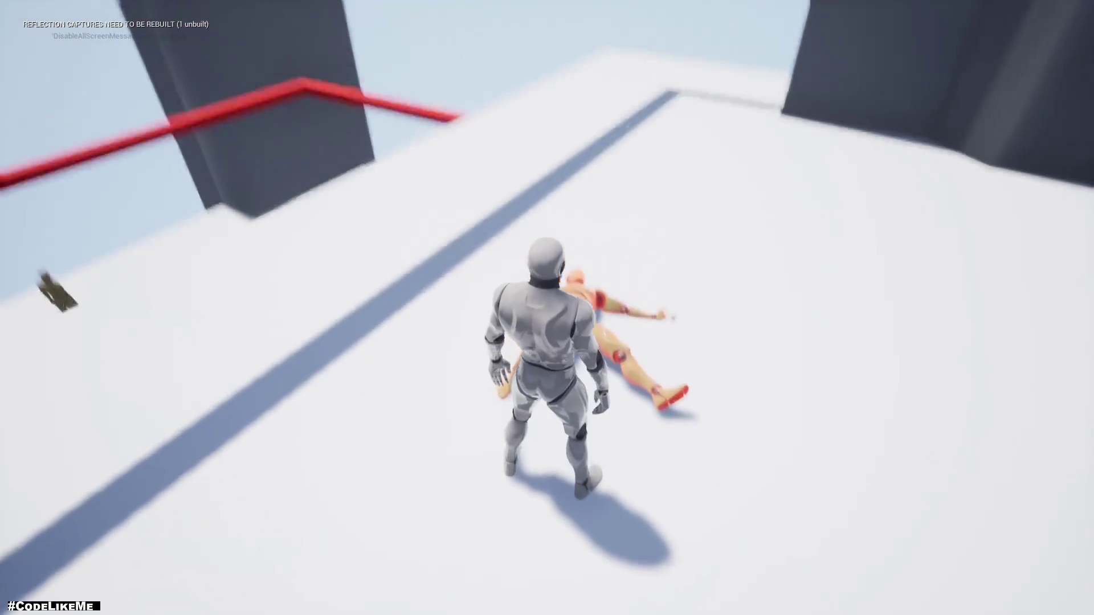
key("w")
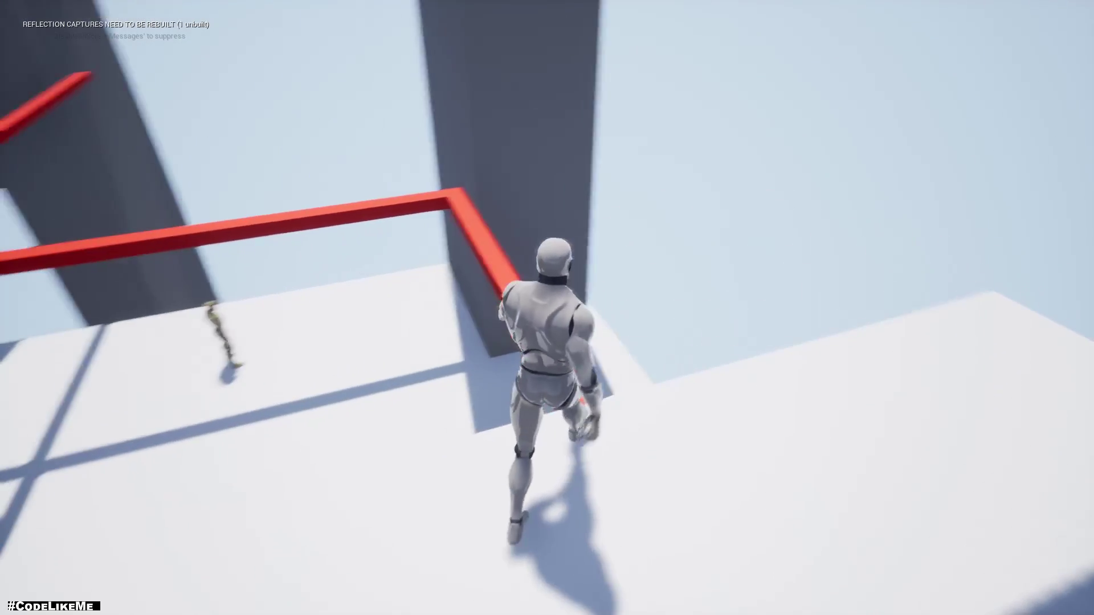
key("w")
key("w")
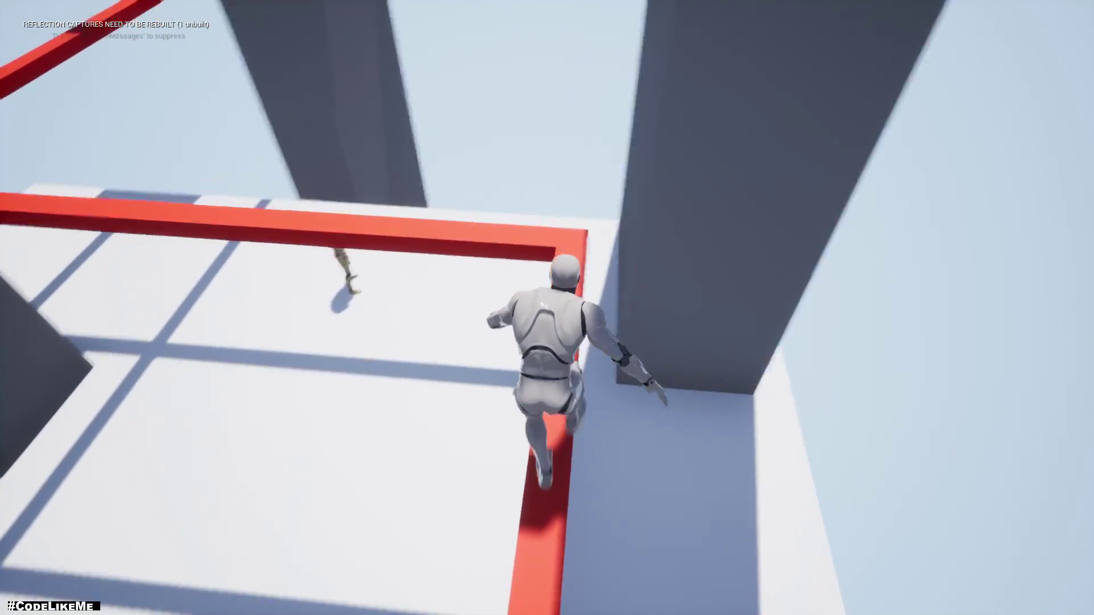
key("w")
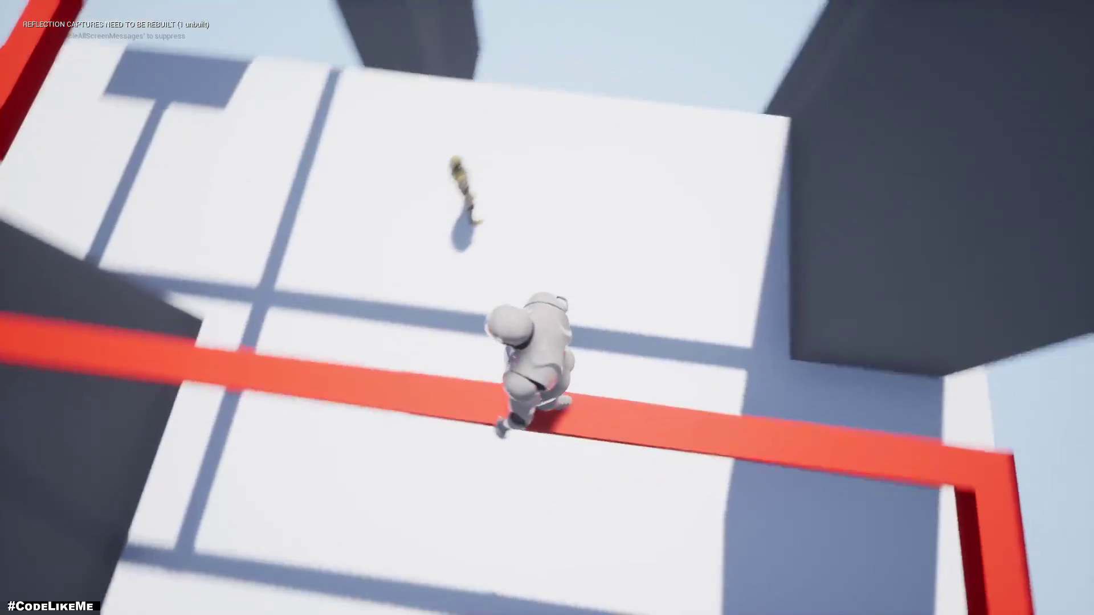
key("w")
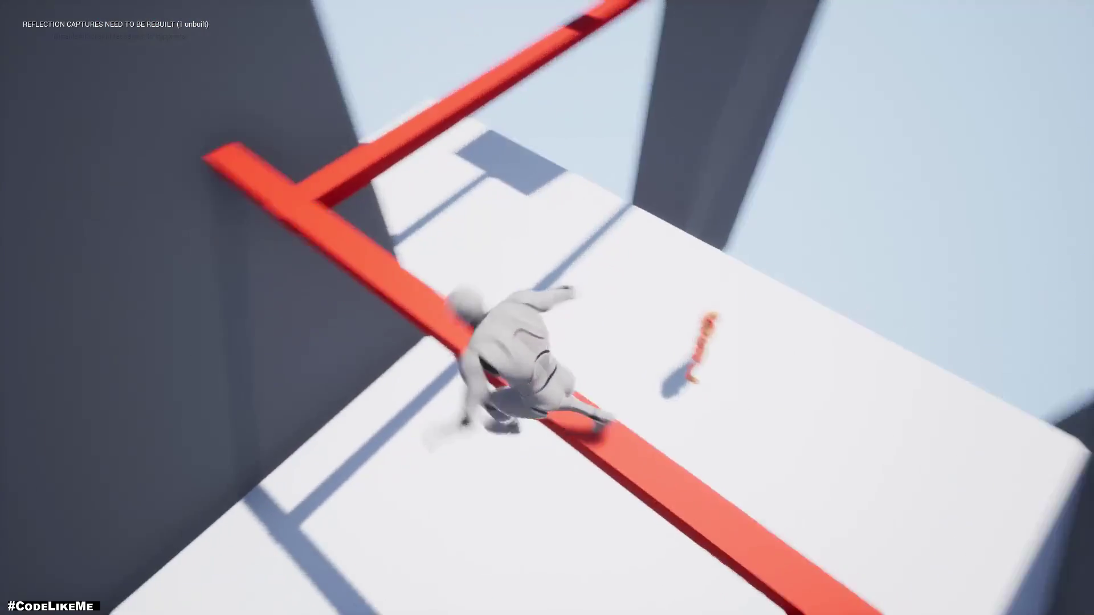
key("w")
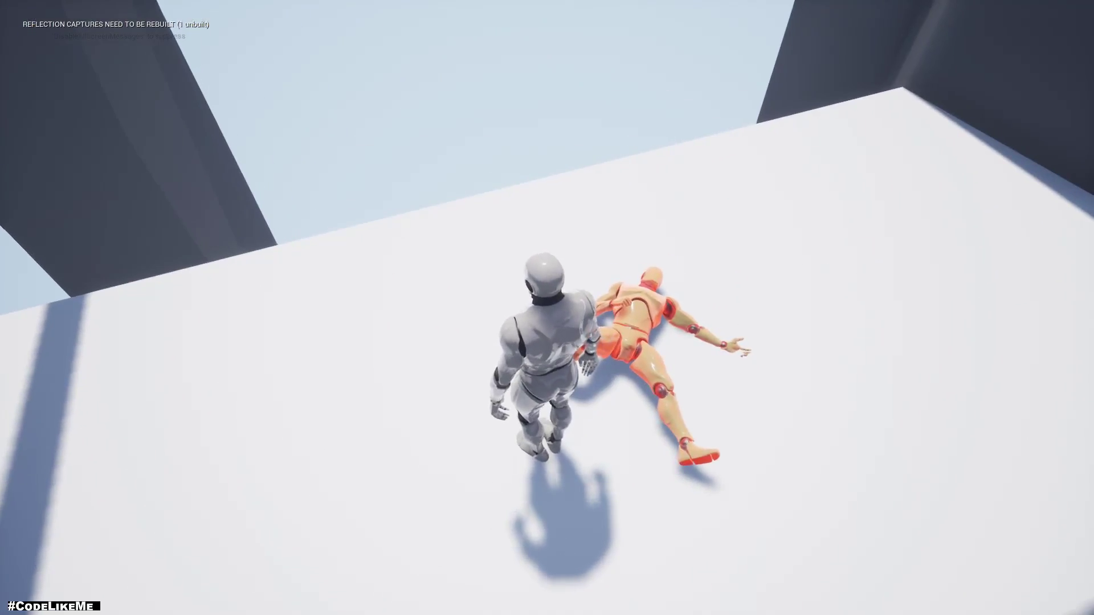
key("Escape")
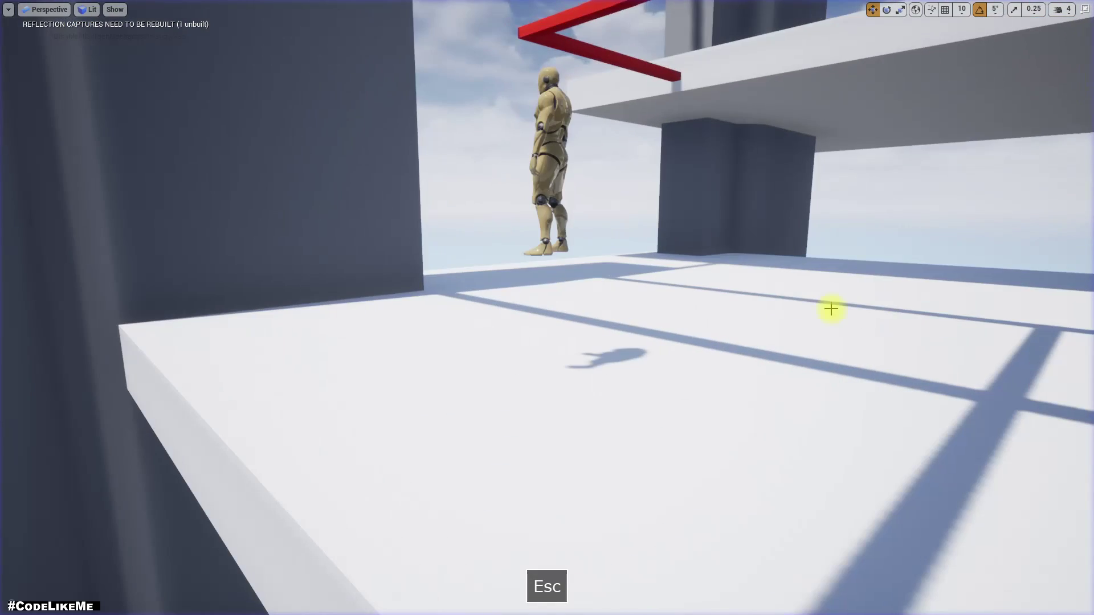
Step: Start a new play session, walk onto the red beam junction and perform a drop takedown on the mannequin below
key("alt+p")
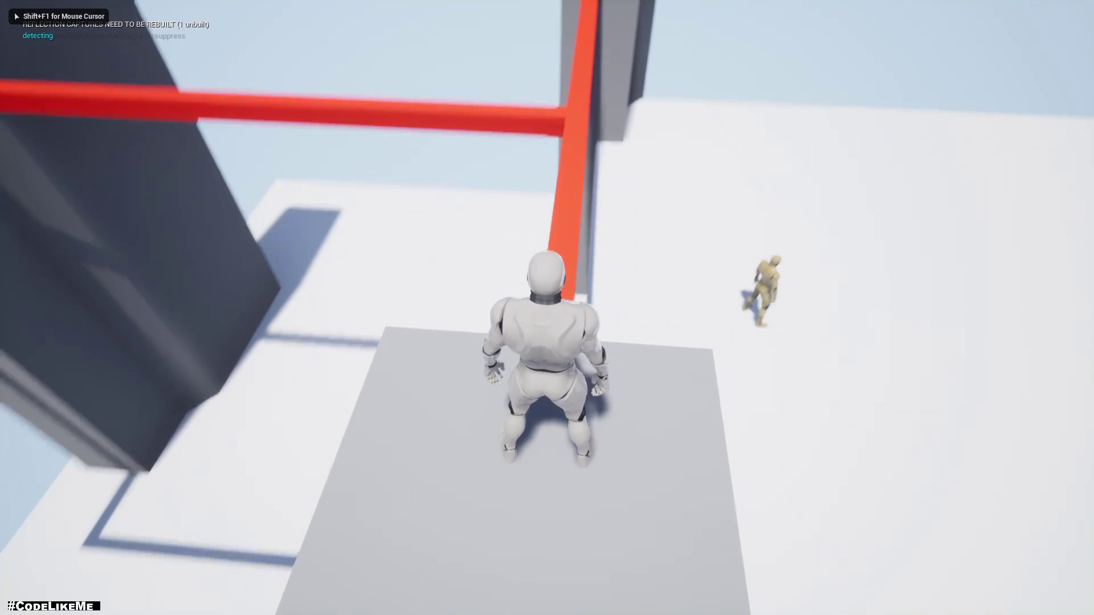
key("w")
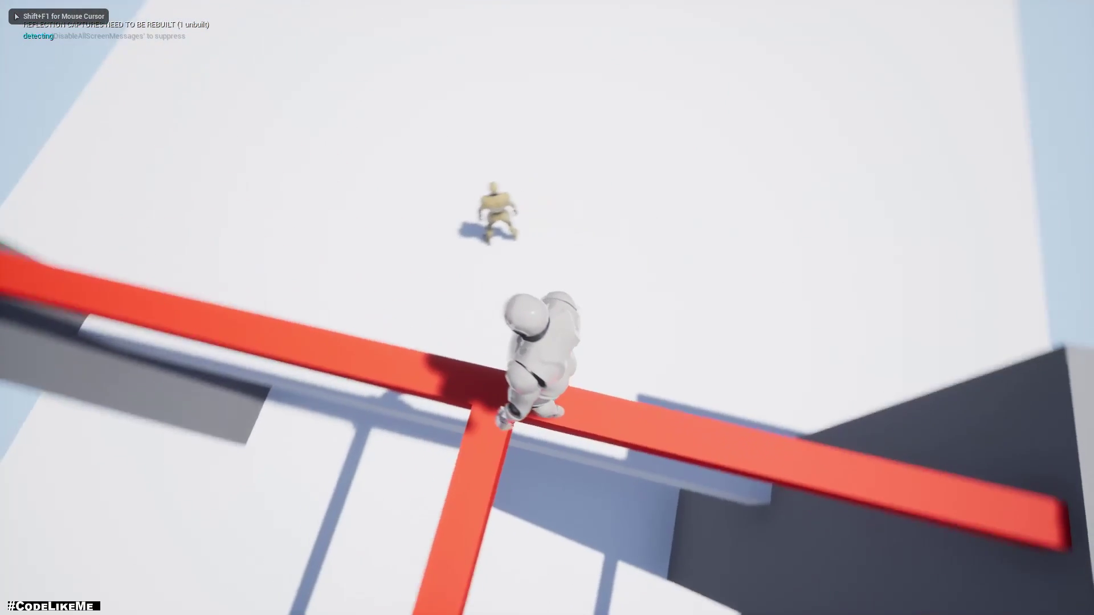
key("f")
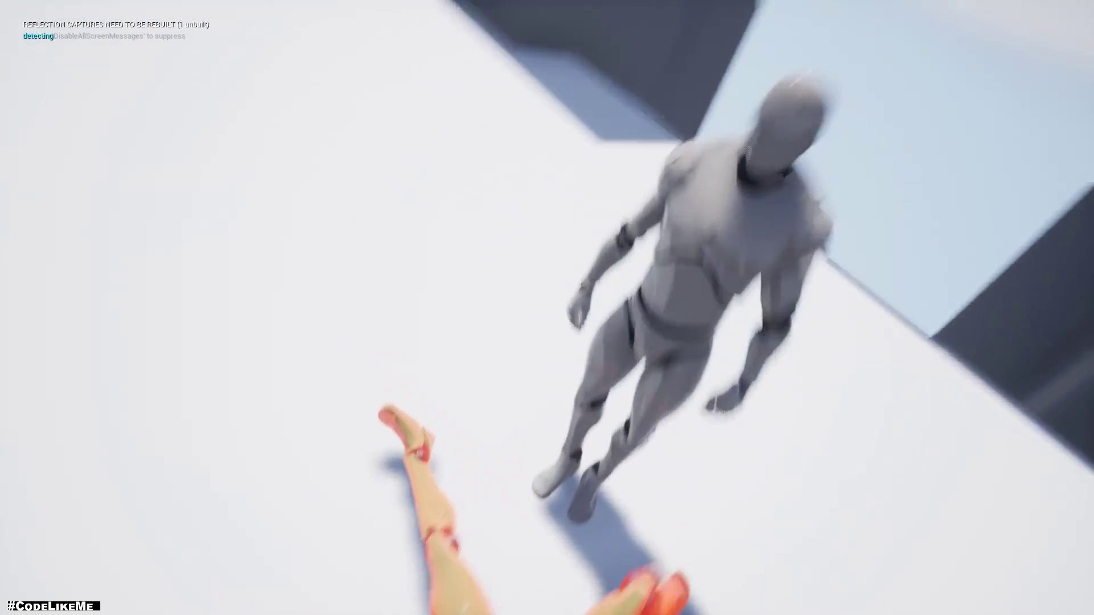
key("w")
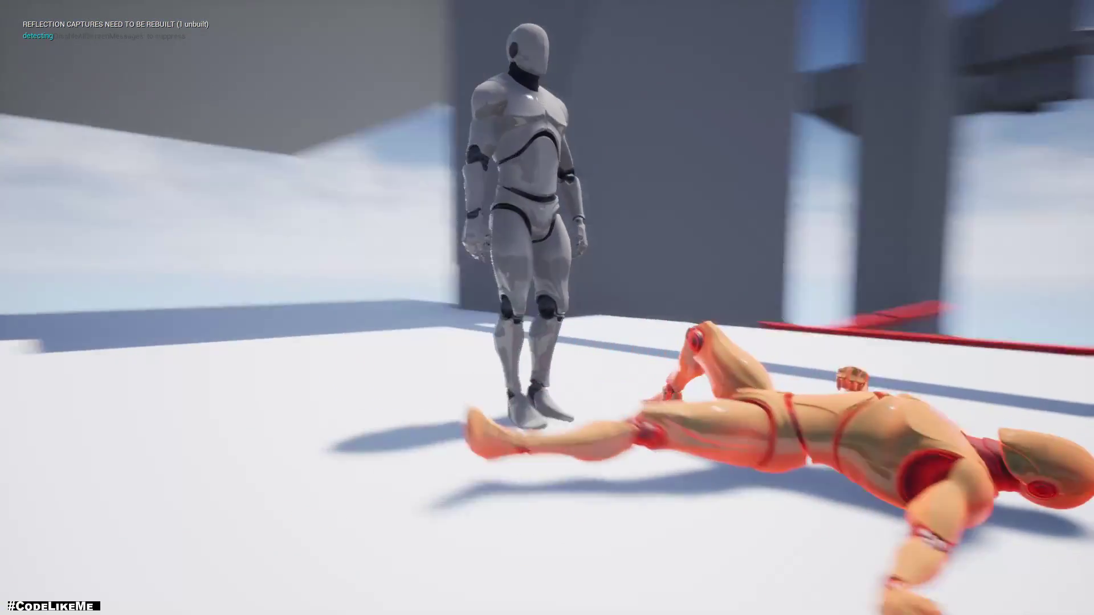
Step: Run to the next red beam, perform the drop takedown on the second mannequin and end the play session
key("w")
key("w")
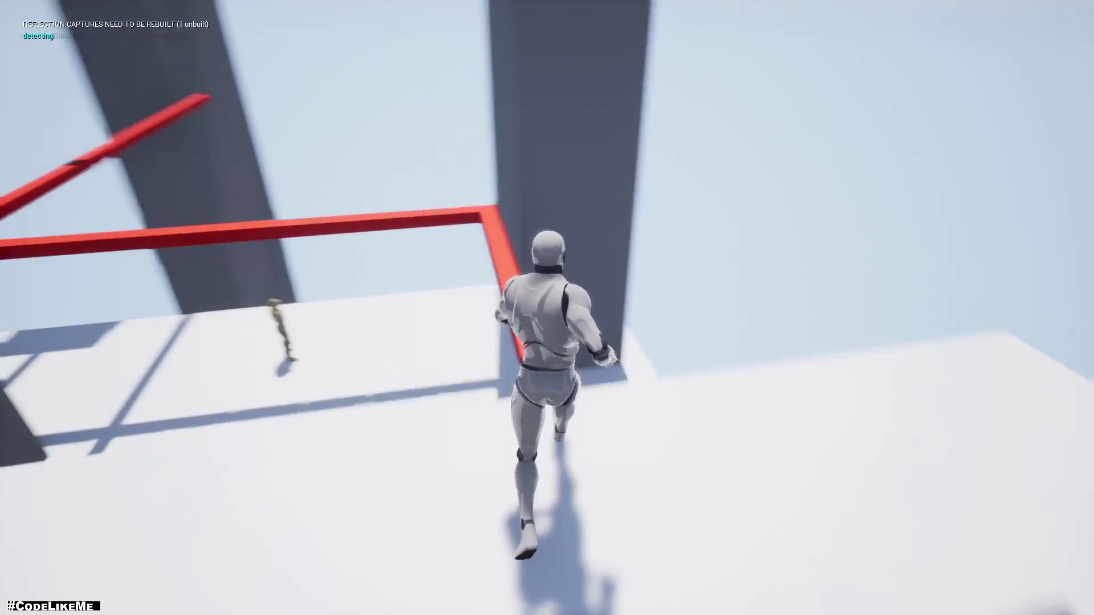
key("w")
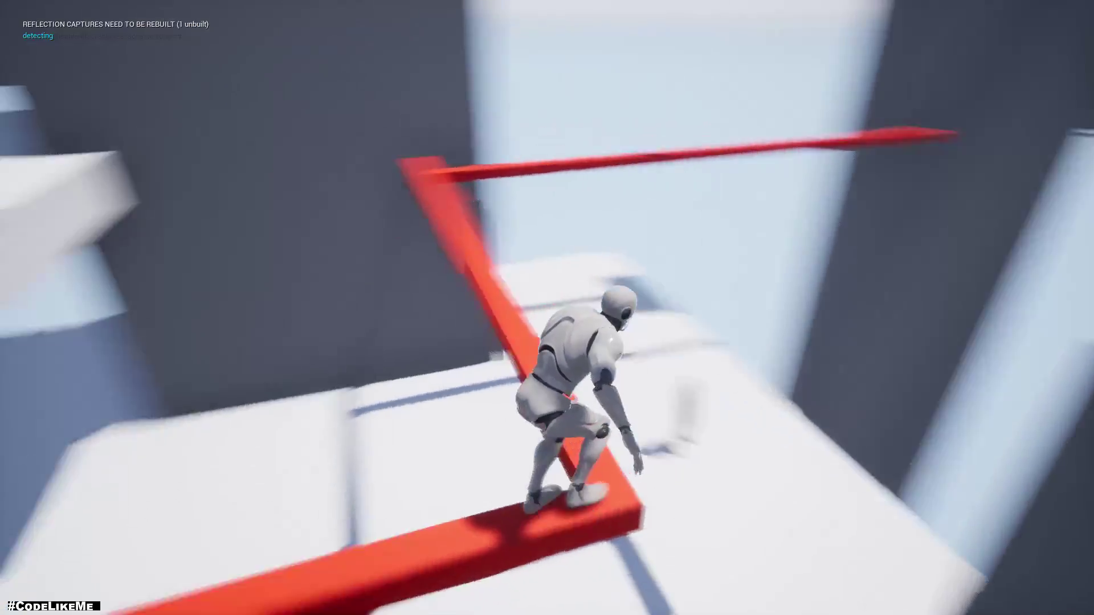
key("w")
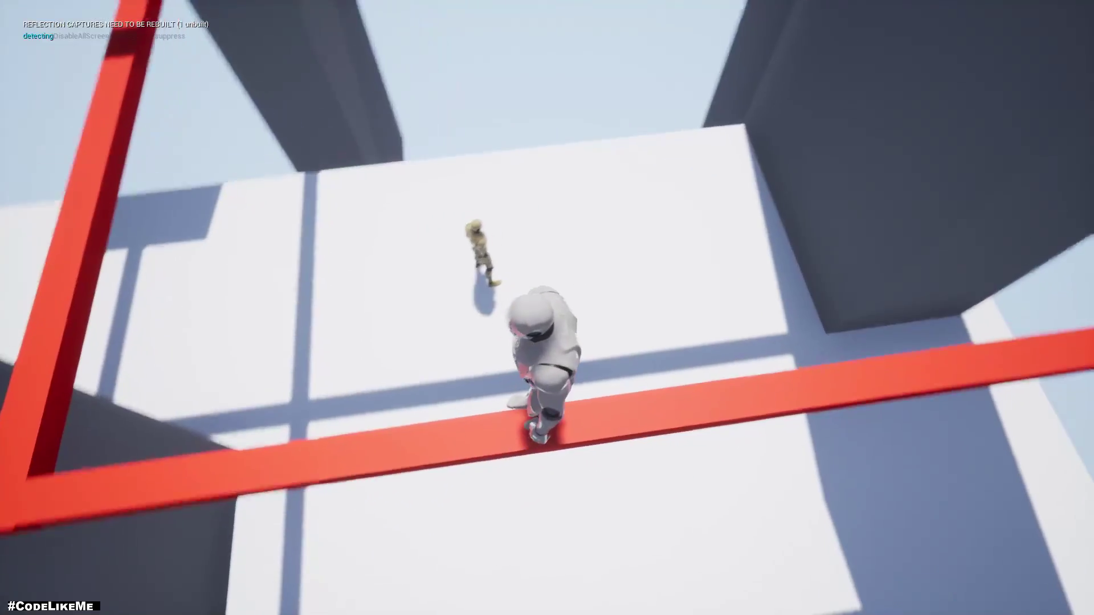
key("f")
key("space")
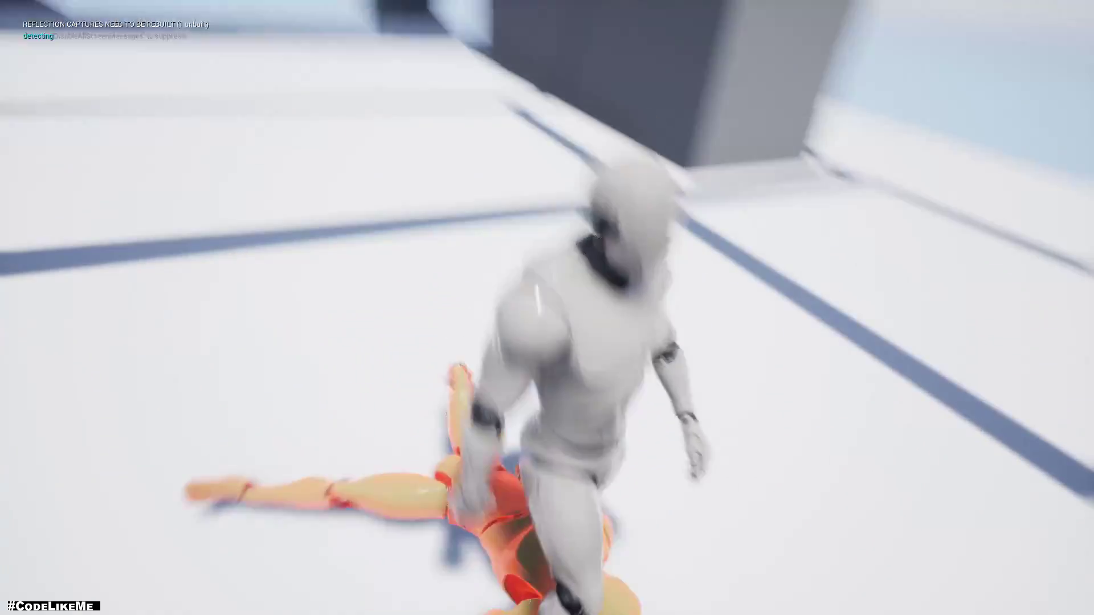
key("Escape")
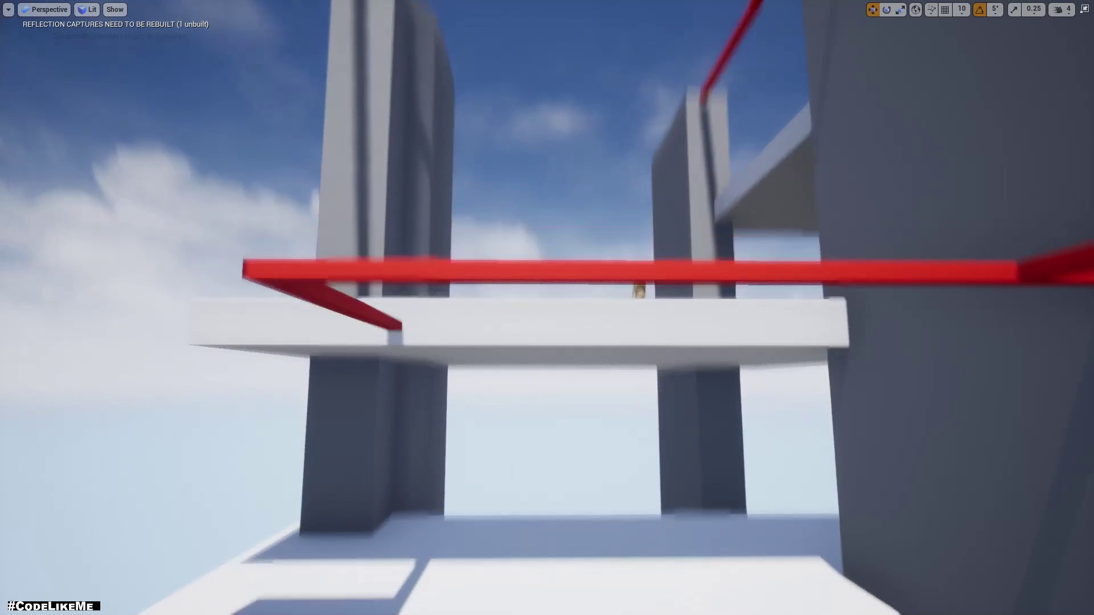
mouse_move(332, 335)
right_mouse_down()
mouse_move(333, 355)
mouse_move(334, 338)
right_mouse_up()
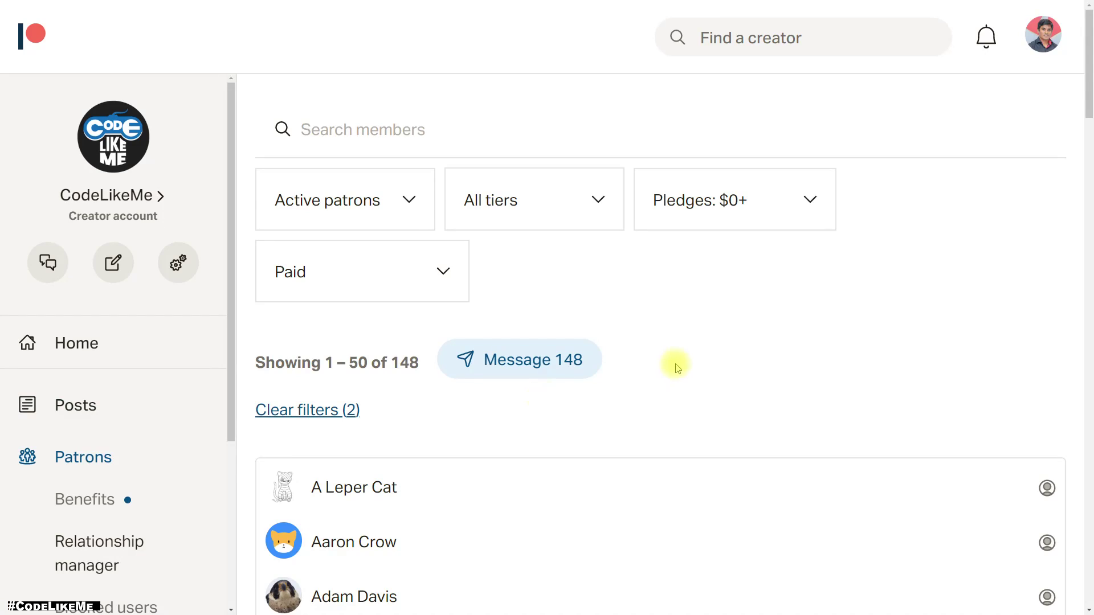
Step: Switch to the CodeLikeMe Patreon page and browse the active patrons list through pages 1, 2 and 3
scroll(674, 361, "down", 8)
scroll(666, 368, "down", 9)
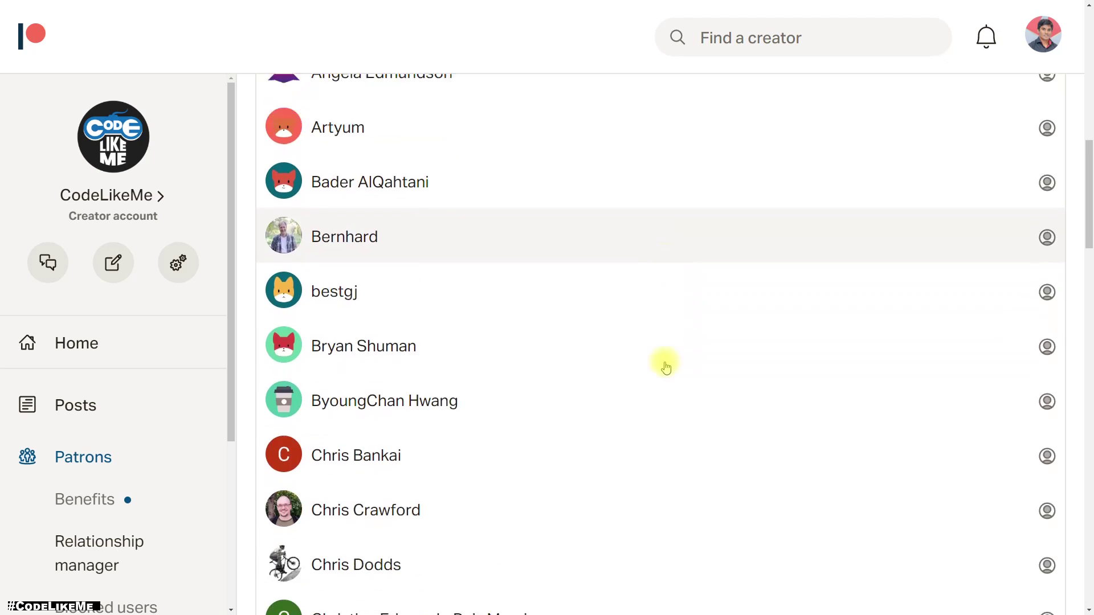
scroll(666, 368, "down", 17)
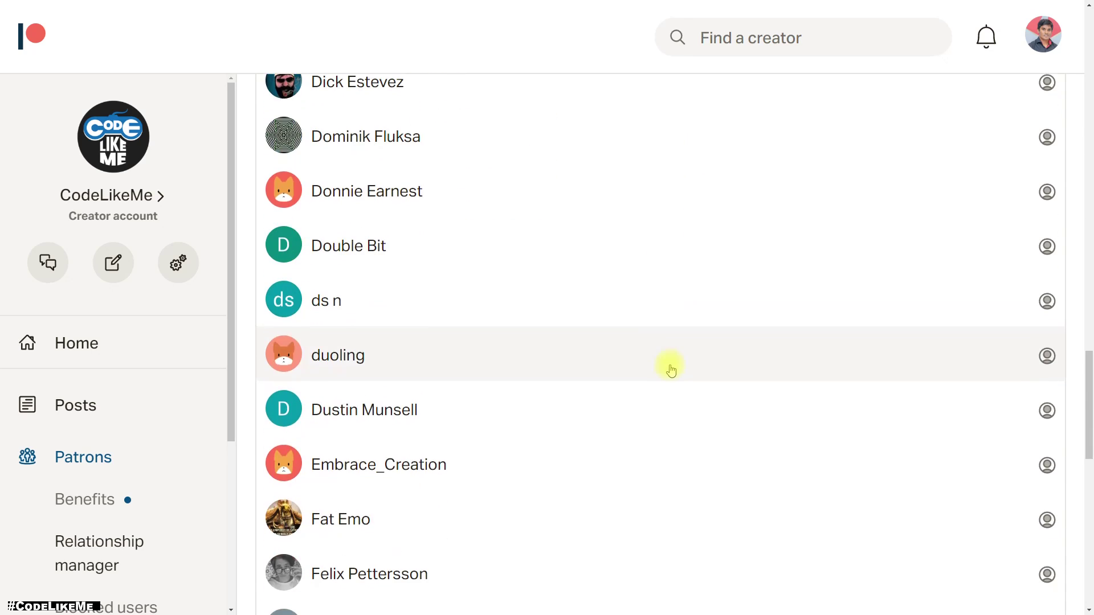
scroll(683, 367, "down", 2)
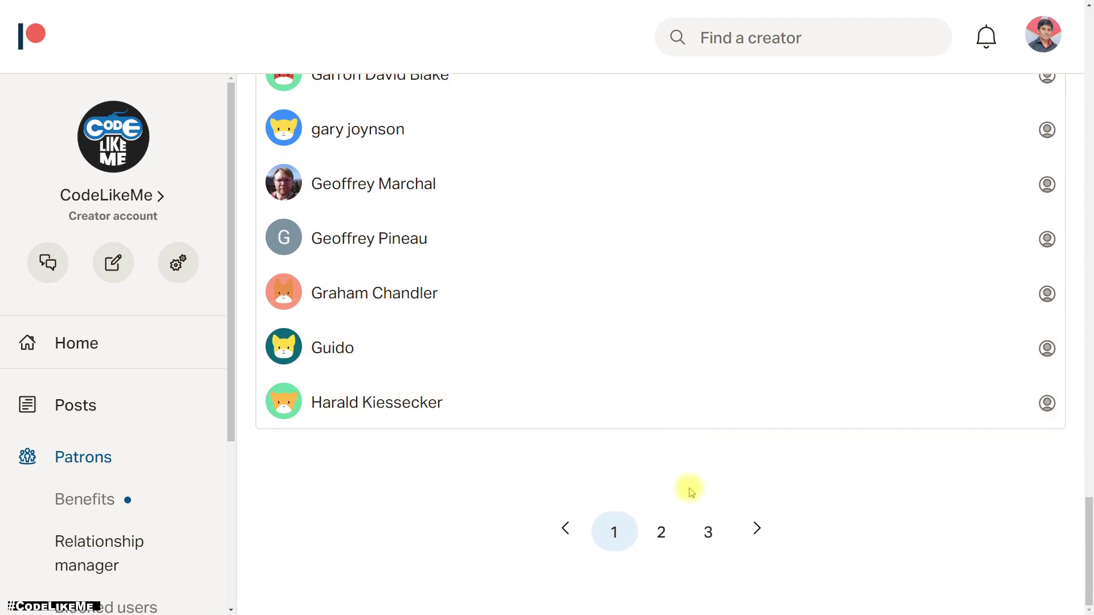
left_click(668, 537)
scroll(549, 296, "down", 4)
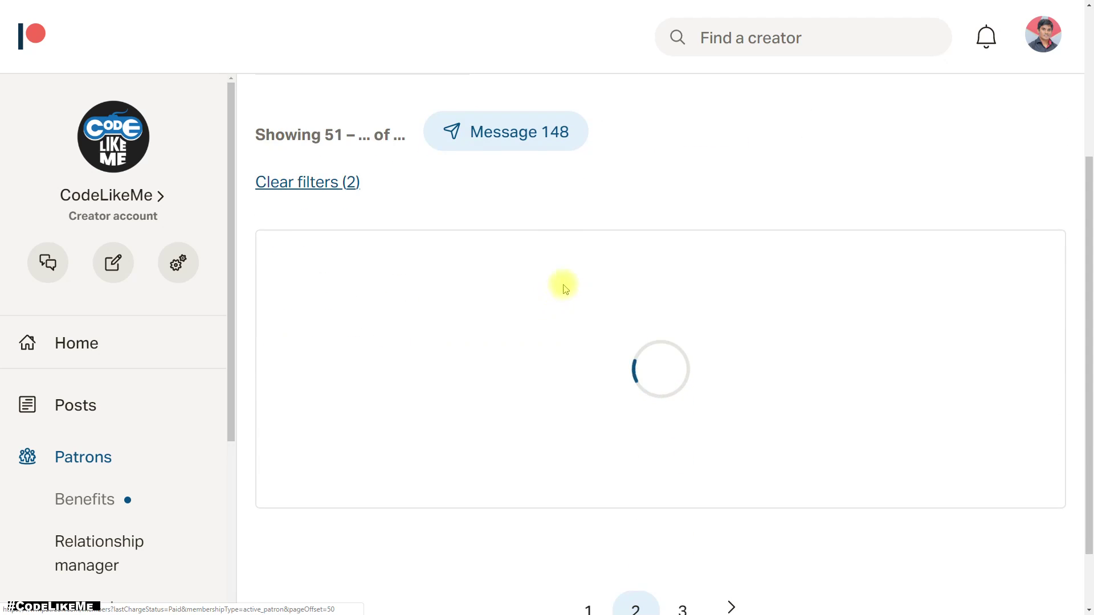
scroll(567, 275, "down", 5)
scroll(569, 277, "down", 20)
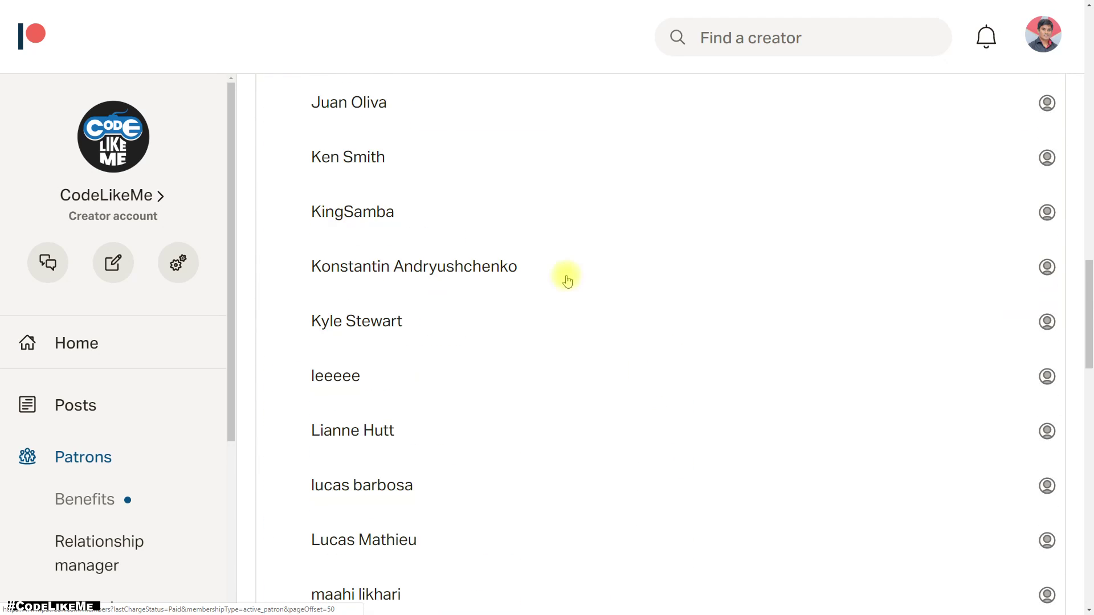
scroll(571, 285, "down", 6)
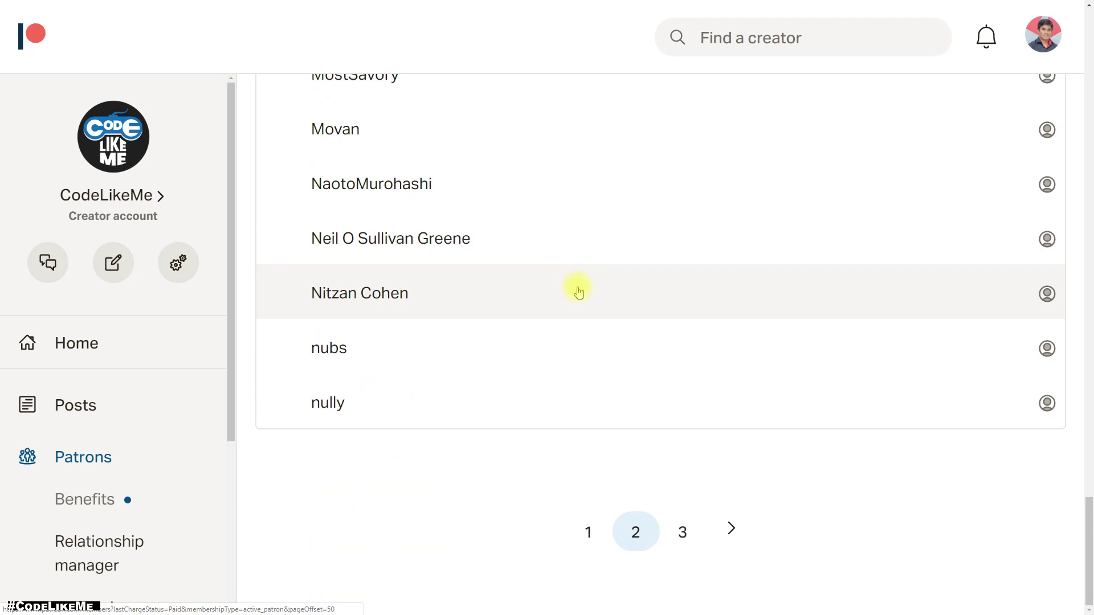
left_click(681, 530)
scroll(623, 268, "down", 11)
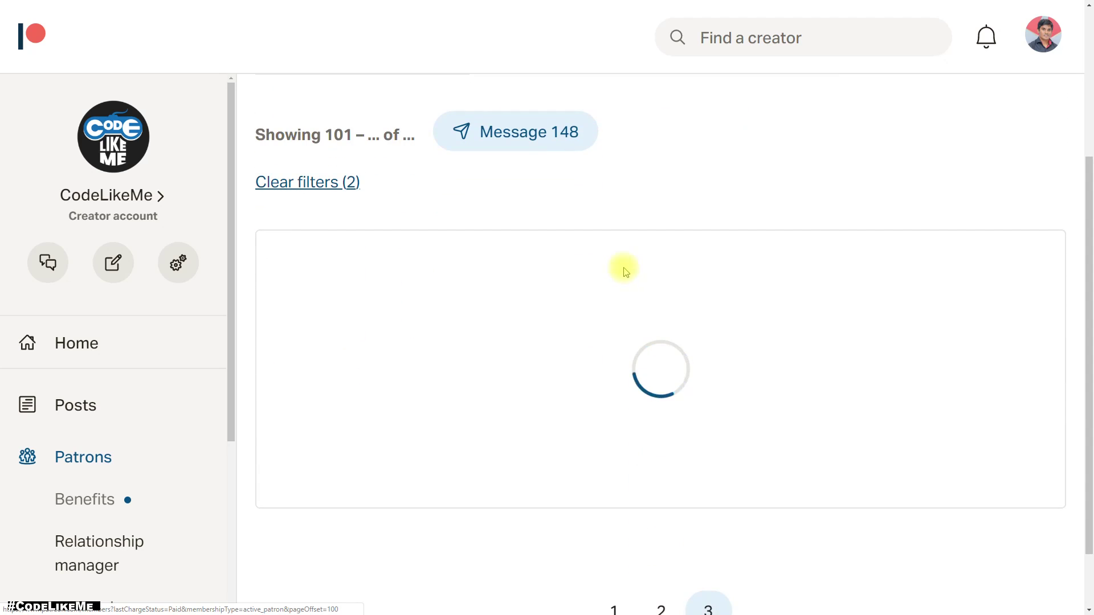
scroll(626, 273, "down", 20)
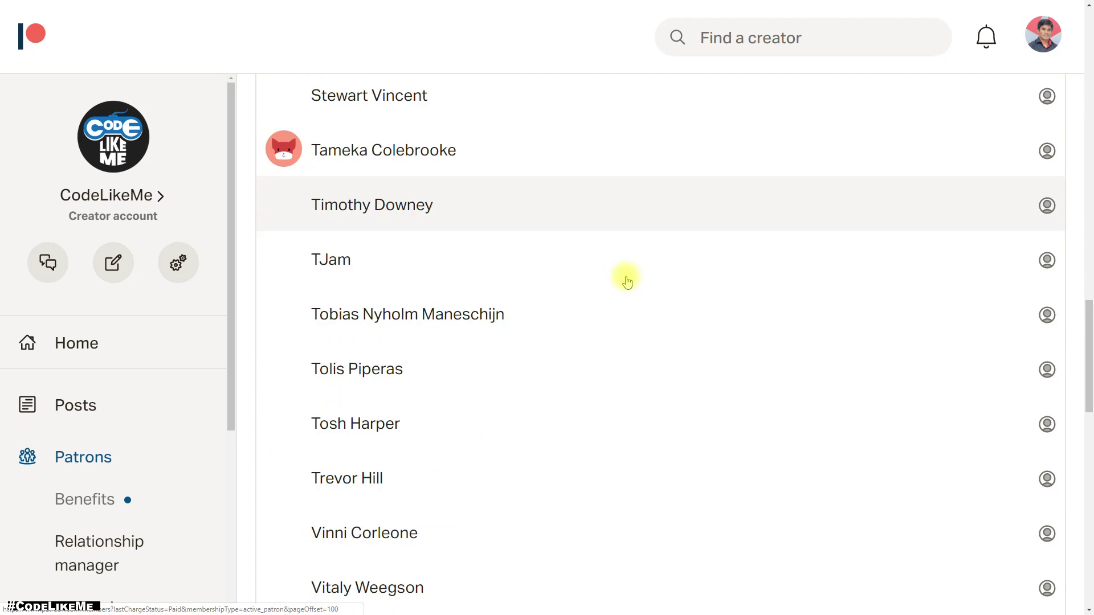
scroll(638, 302, "down", 3)
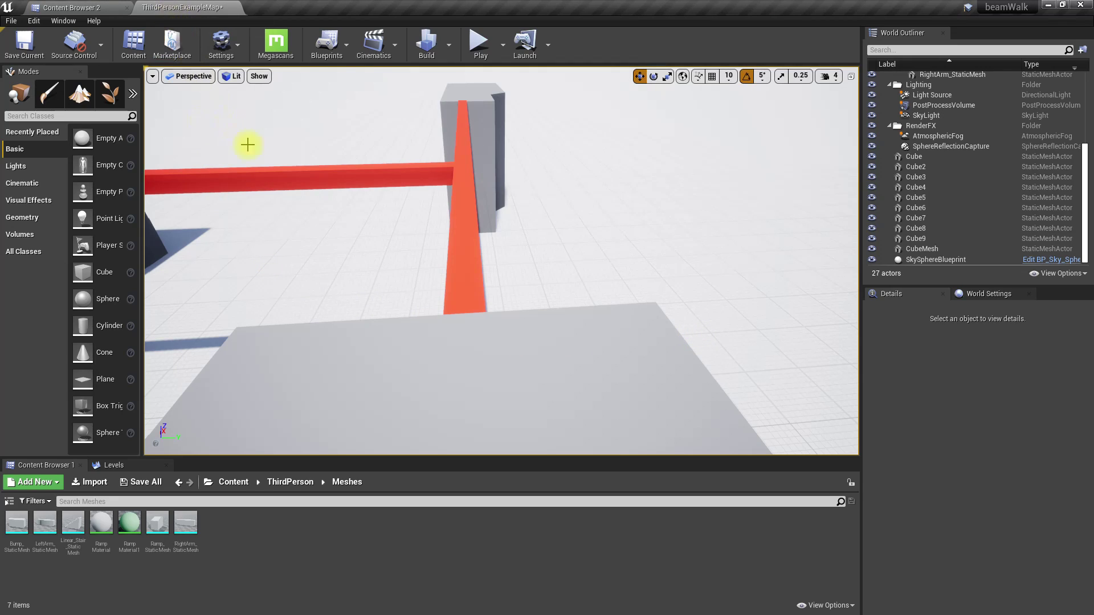
Step: Locate the selected game mode's default pawn class asset through World Settings and place a ThirdPersonCharacter in the level beside the red beam
left_click(988, 294)
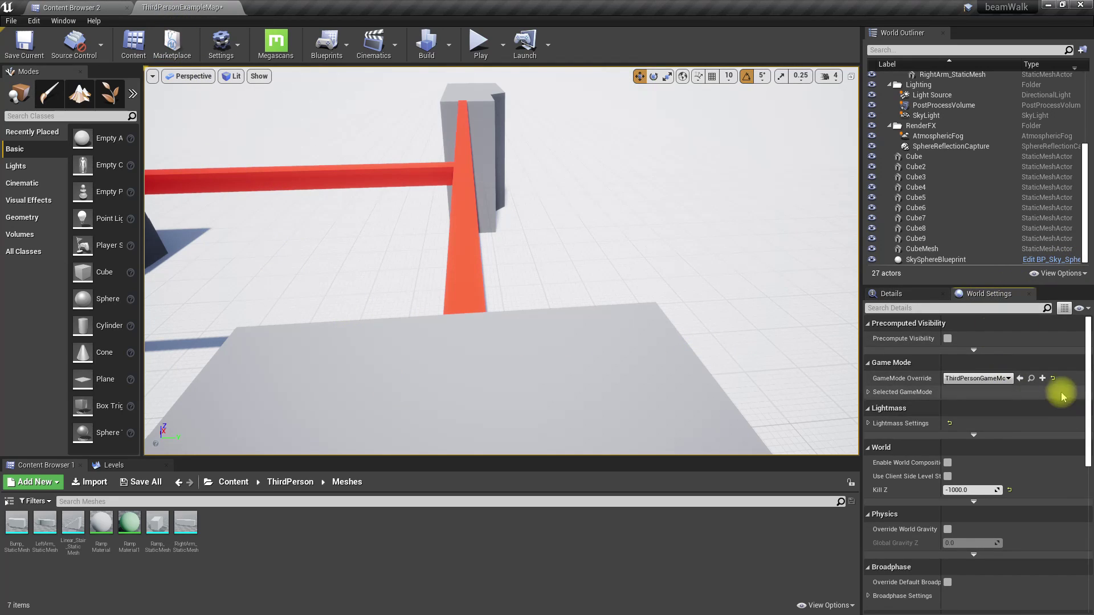
left_click(868, 393)
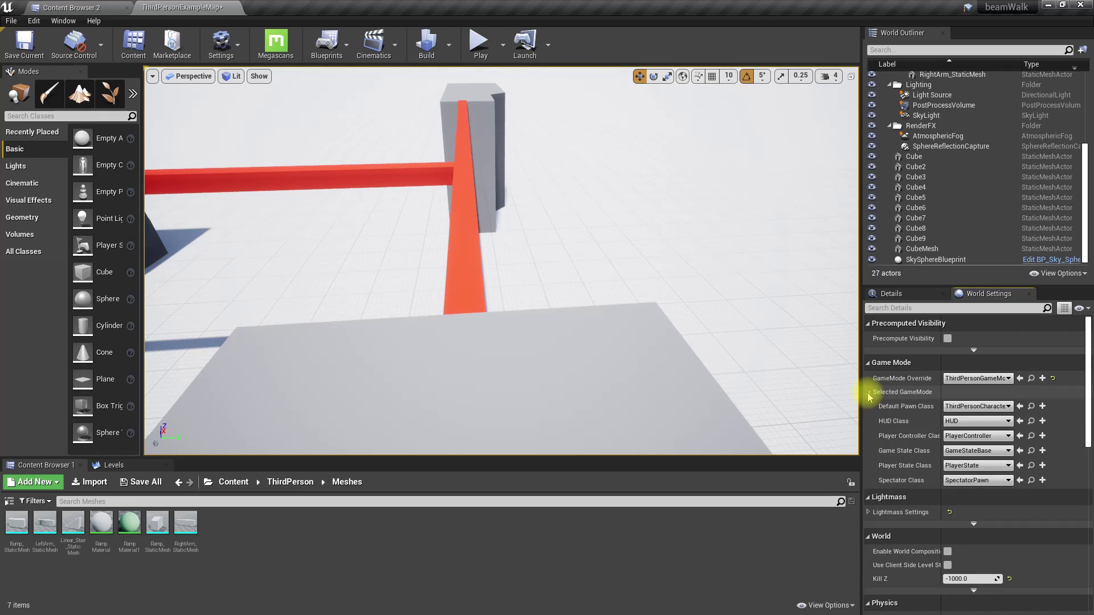
left_click(1031, 407)
left_click_drag(315, 77, 380, 138)
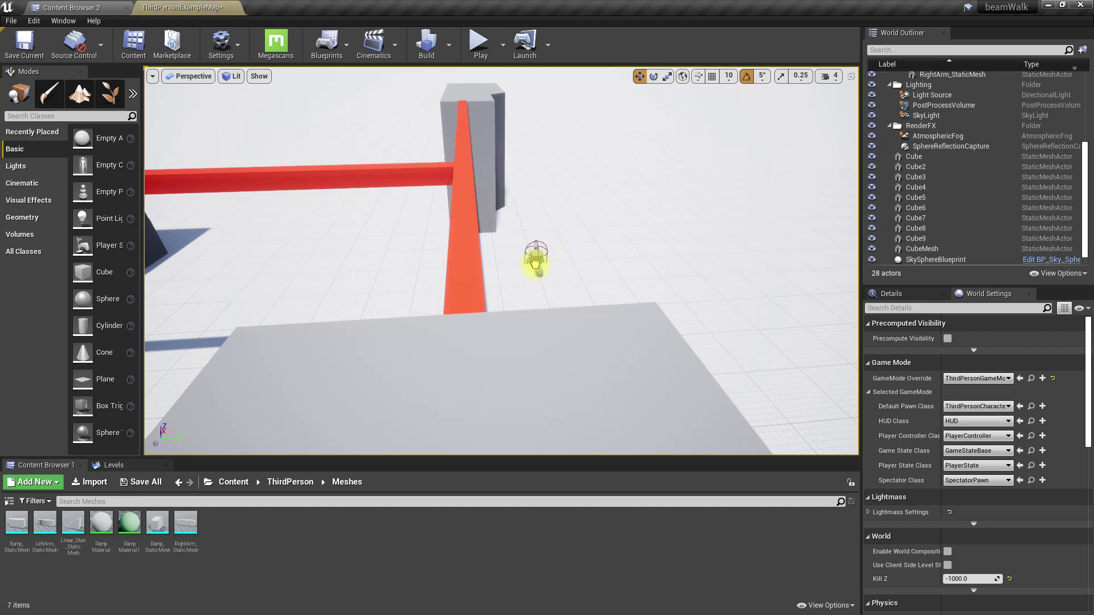
Step: Select the placed ThirdPersonCharacter and reposition it on the open floor near the pillars and the grey block
left_click_drag(536, 263, 534, 262)
right_click_drag(545, 283, 521, 325)
right_click_drag(544, 228, 612, 209)
right_click_drag(594, 172, 638, 263)
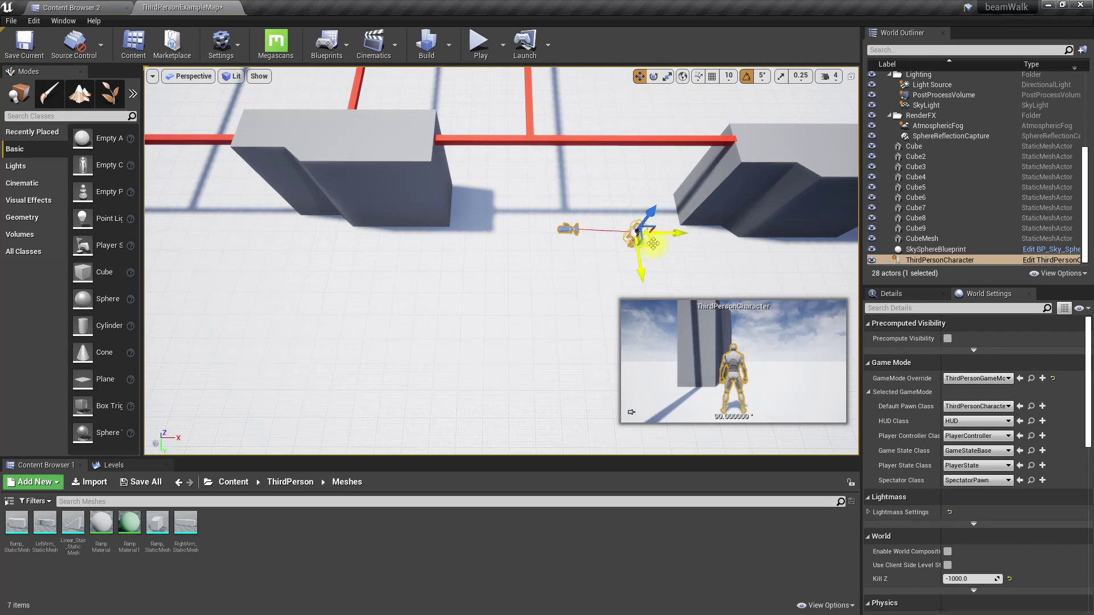
right_click_drag(485, 276, 618, 279)
right_click_drag(530, 294, 514, 296)
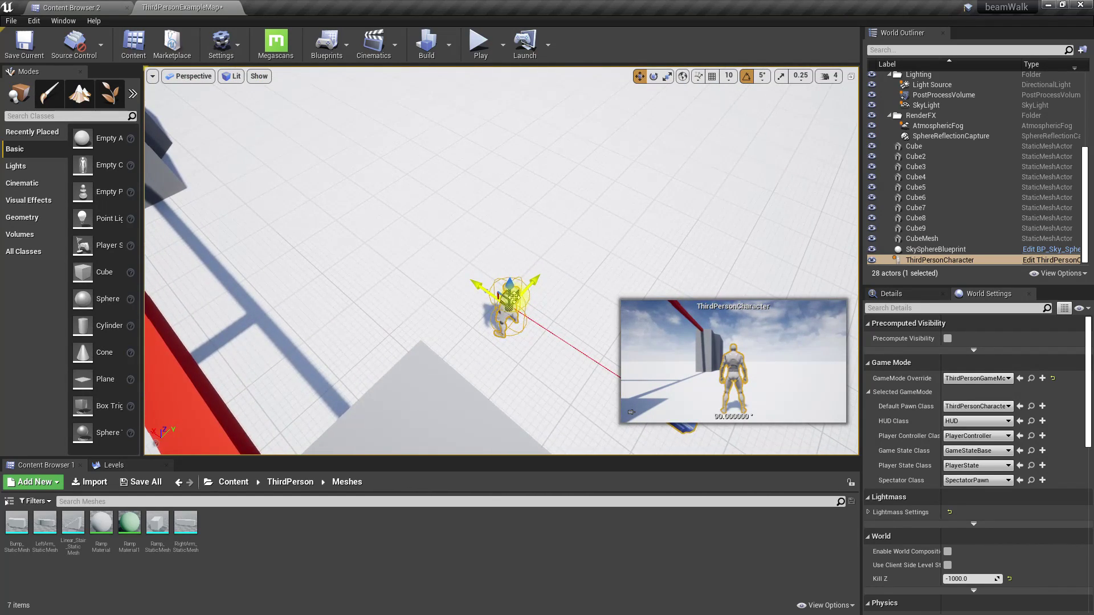
mouse_move(443, 271)
right_mouse_down()
mouse_move(446, 293)
mouse_move(433, 284)
mouse_move(456, 279)
right_mouse_up()
scroll(447, 292, "down", 3)
scroll(447, 293, "up", 8)
scroll(478, 287, "down", 5)
right_click_drag(559, 283, 515, 293)
right_click_drag(474, 359, 463, 293)
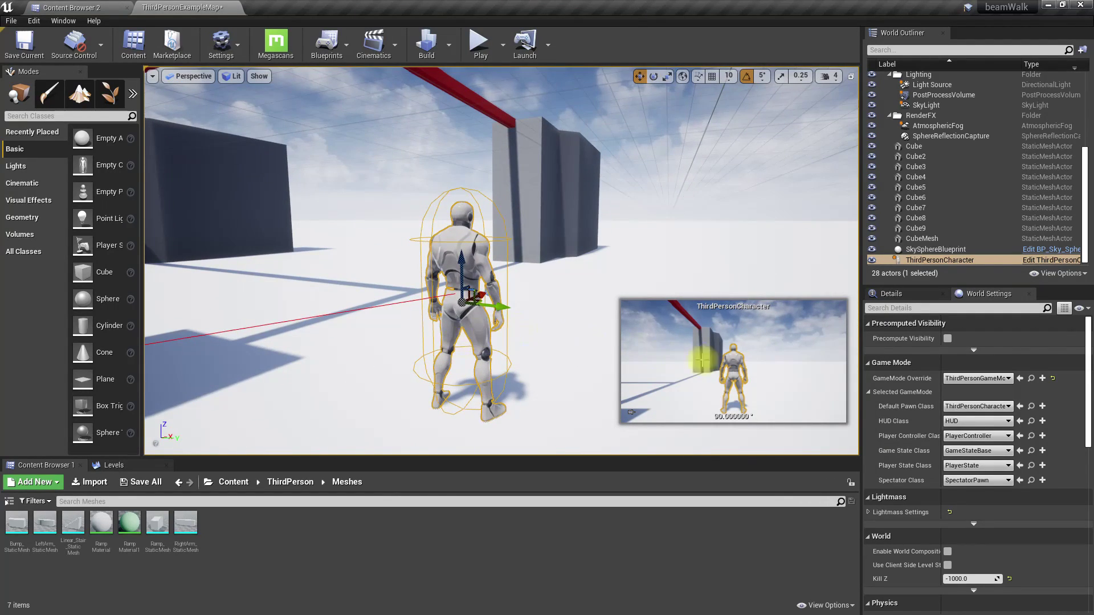
Step: Show the ThirdPersonCharacter's details and enlarge its component list to reveal all inherited components
left_click(892, 294)
scroll(953, 477, "down", 10)
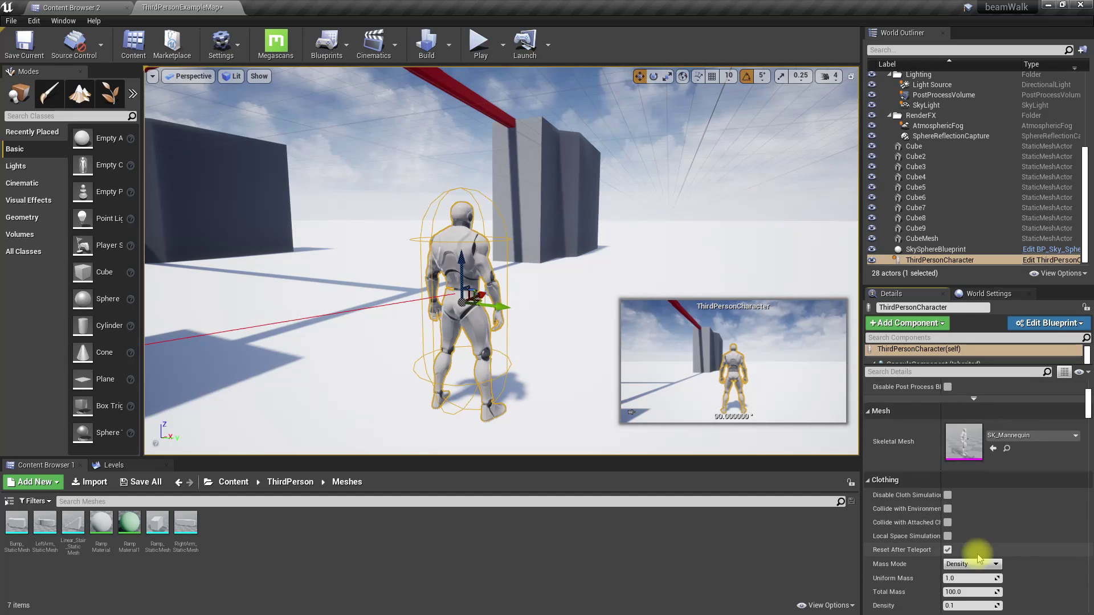
scroll(967, 541, "up", 10)
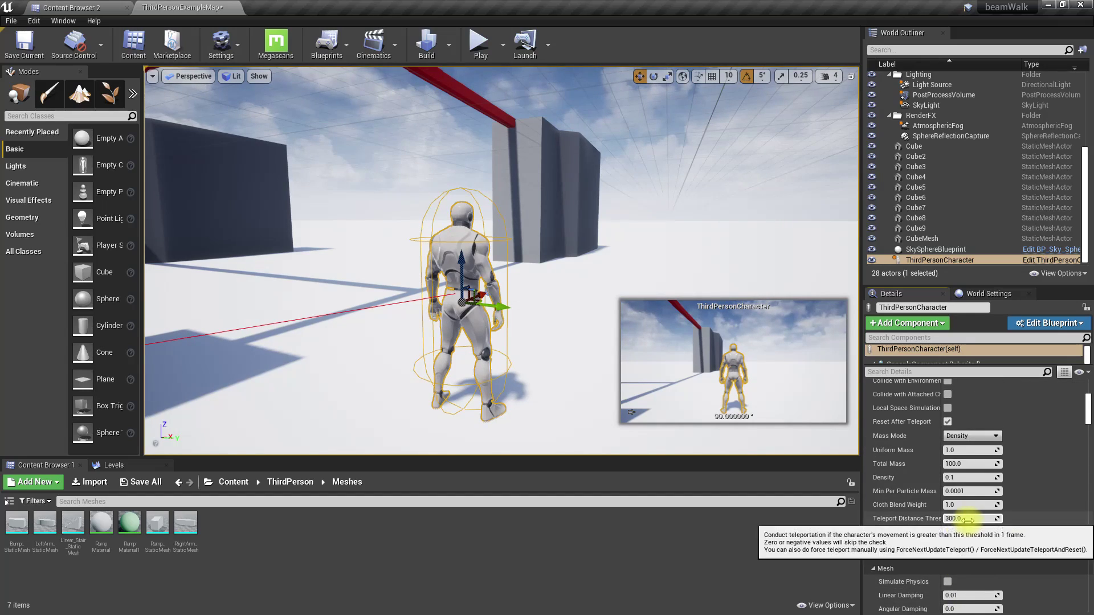
left_click_drag(919, 366, 918, 435)
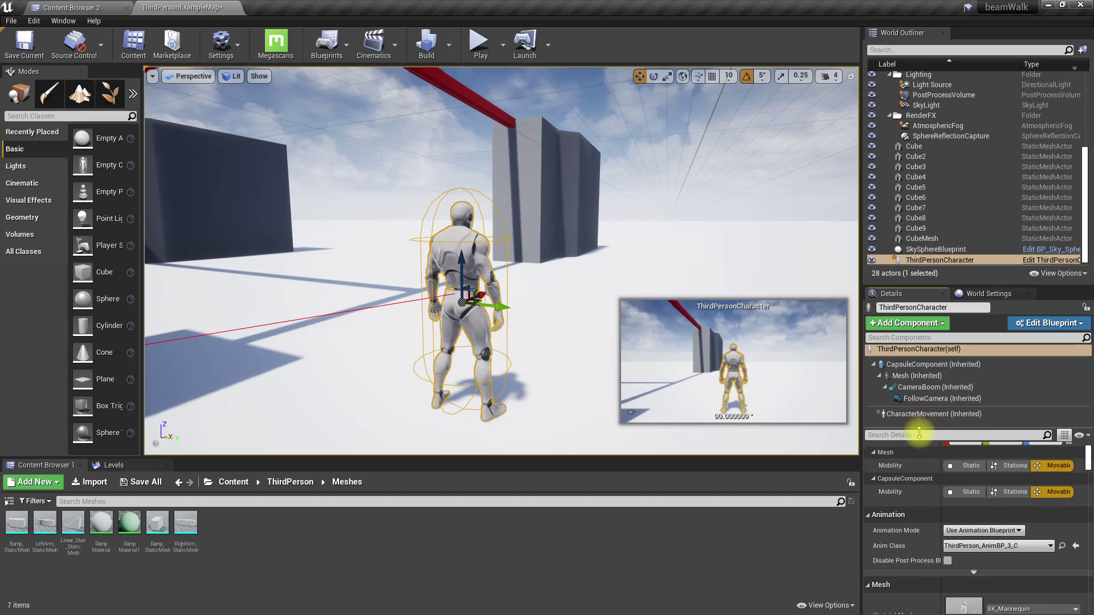
Step: Open the SK_Mannequin mesh from the placed character's Mesh component and check its material slots using the isolate option
left_click(908, 377)
scroll(972, 524, "down", 3)
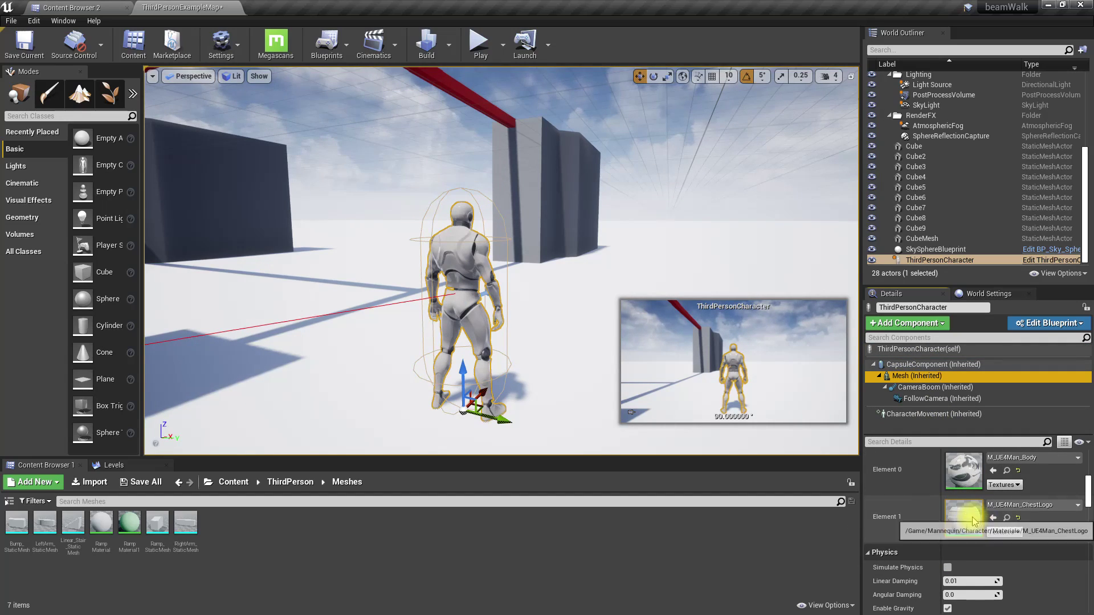
scroll(989, 517, "up", 5)
double_click(960, 494)
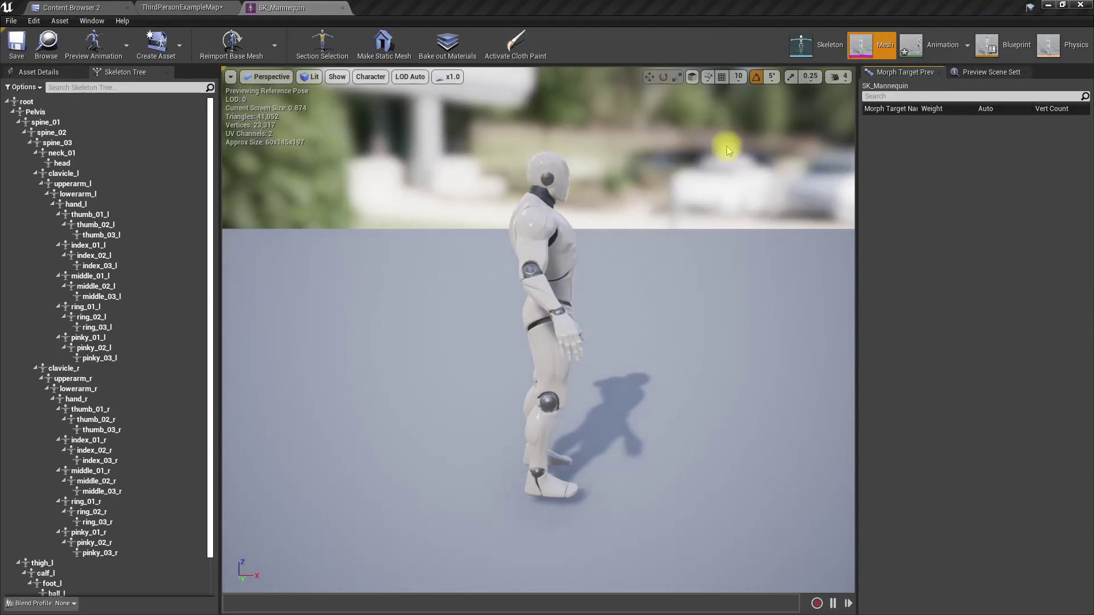
left_click(39, 72)
left_click(16, 207)
left_click(16, 207)
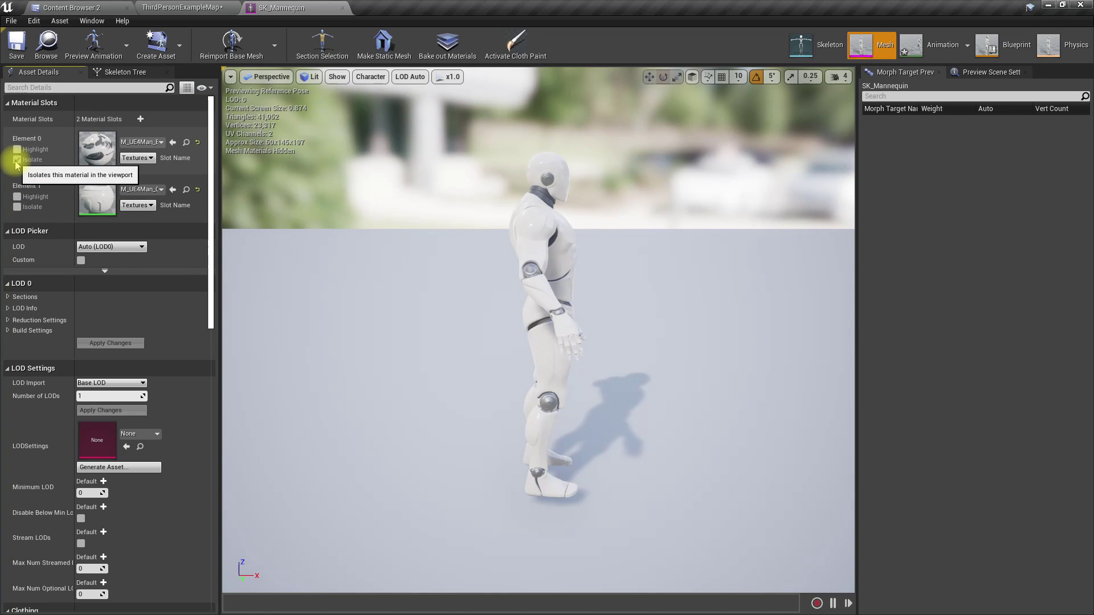
Step: Open the M_UE4Man_Body material from Element 0 and inspect the BodyColor parameter in its graph
double_click(96, 150)
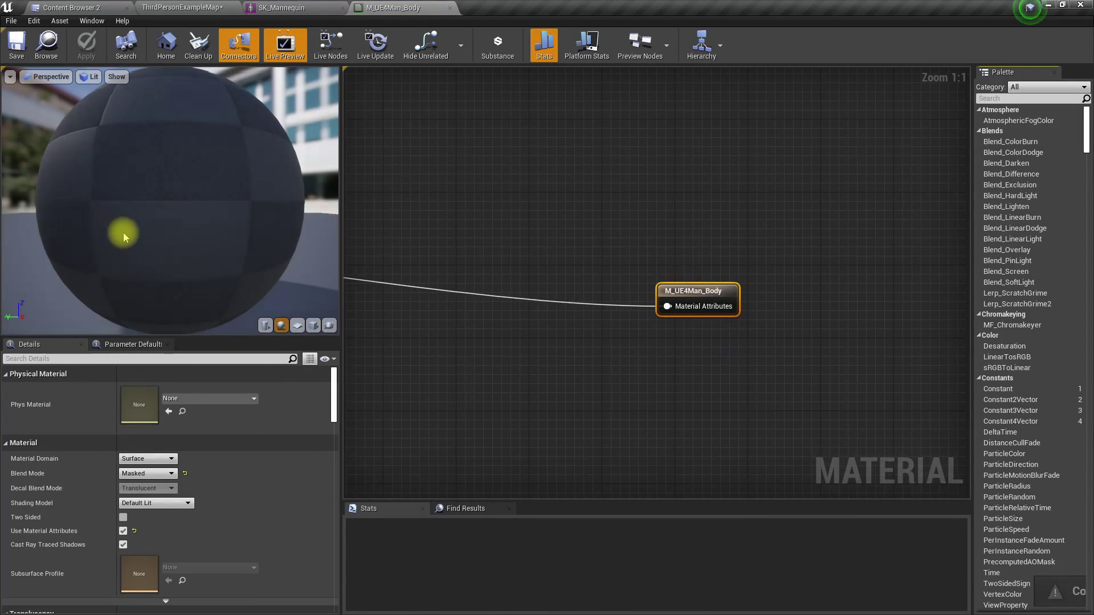
right_click_drag(532, 301, 722, 331)
scroll(722, 331, "down", 6)
scroll(597, 310, "up", 4)
right_click_drag(474, 277, 874, 386)
left_click(538, 183)
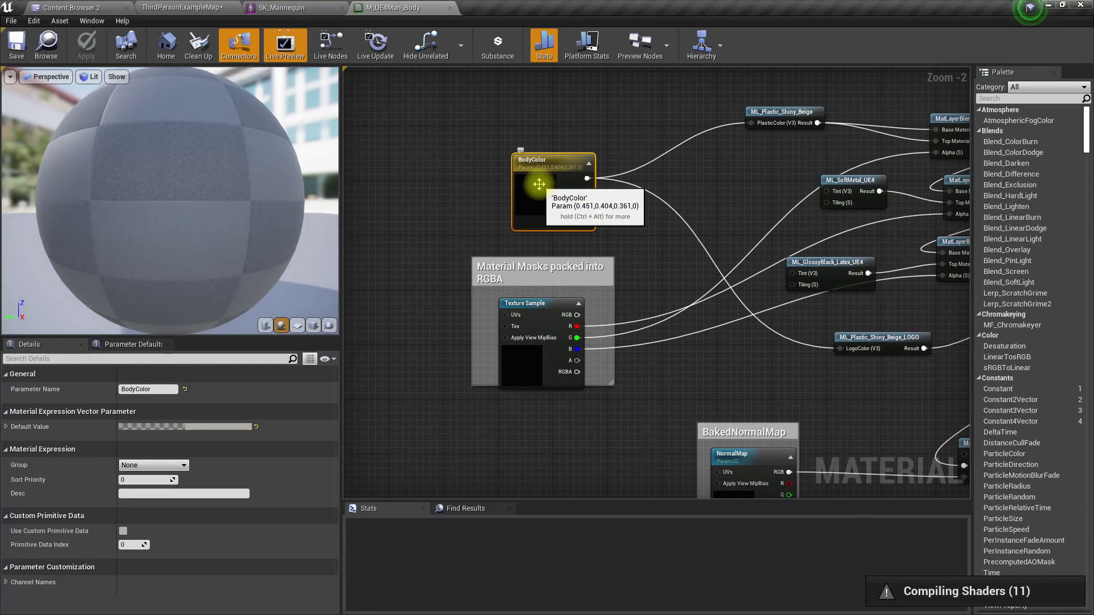
right_click_drag(568, 415, 531, 396)
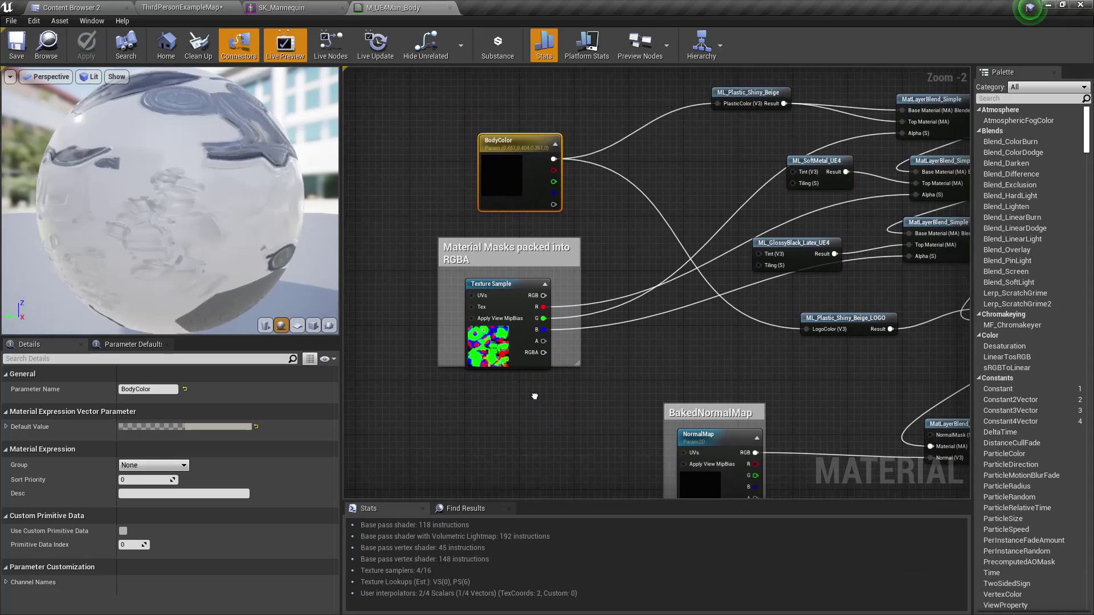
Step: Locate M_UE4Man_Body in the Content Browser, create the material instance M_UE4Man_Body_Inst from it and open the instance
left_click(46, 46)
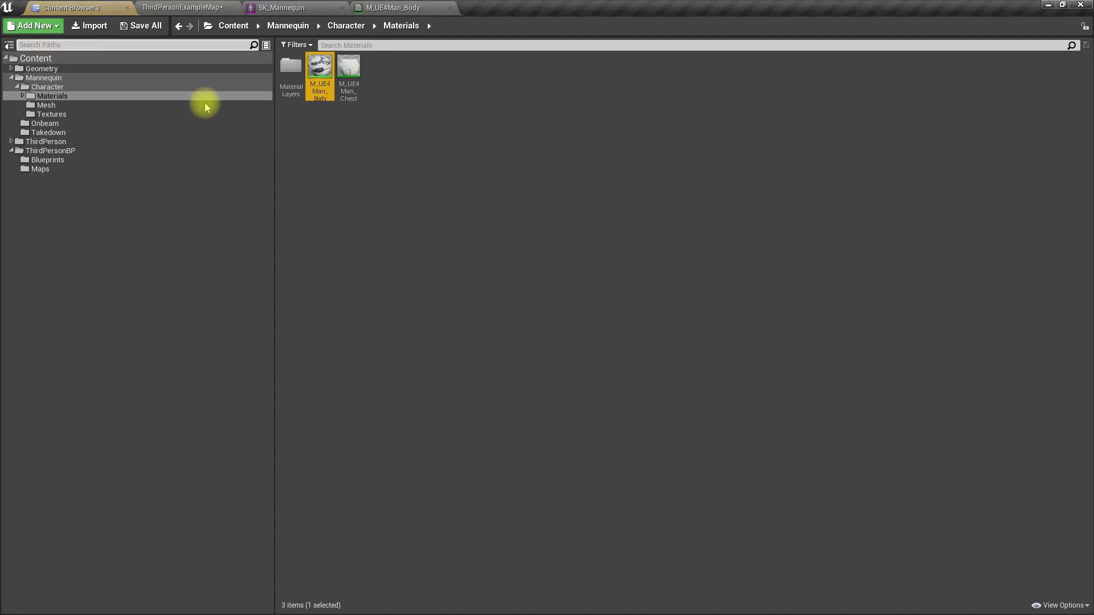
right_click(321, 69)
left_click(351, 74)
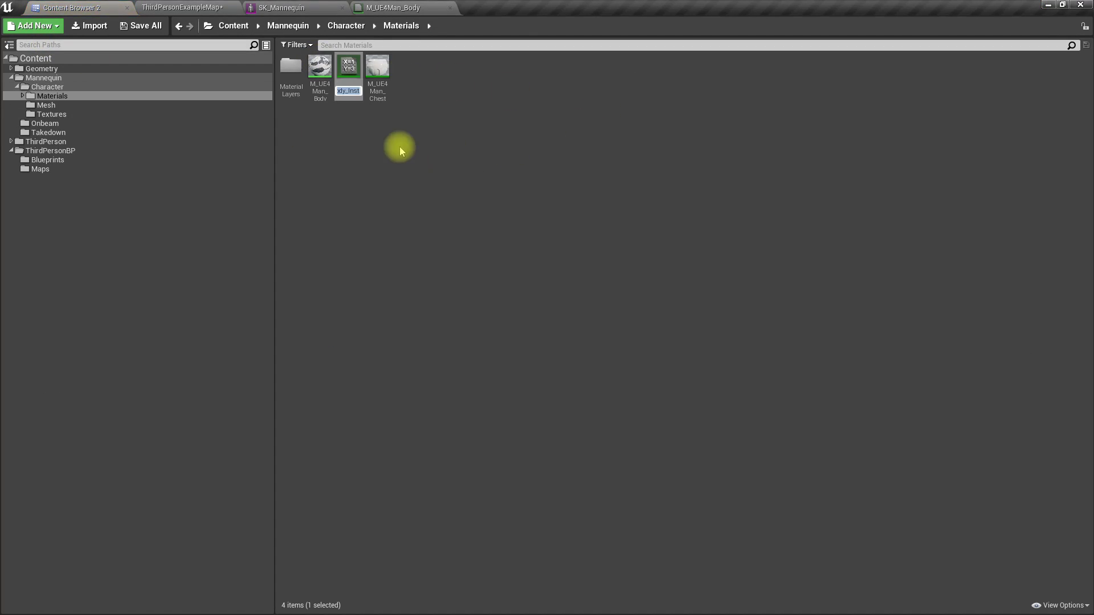
double_click(351, 65)
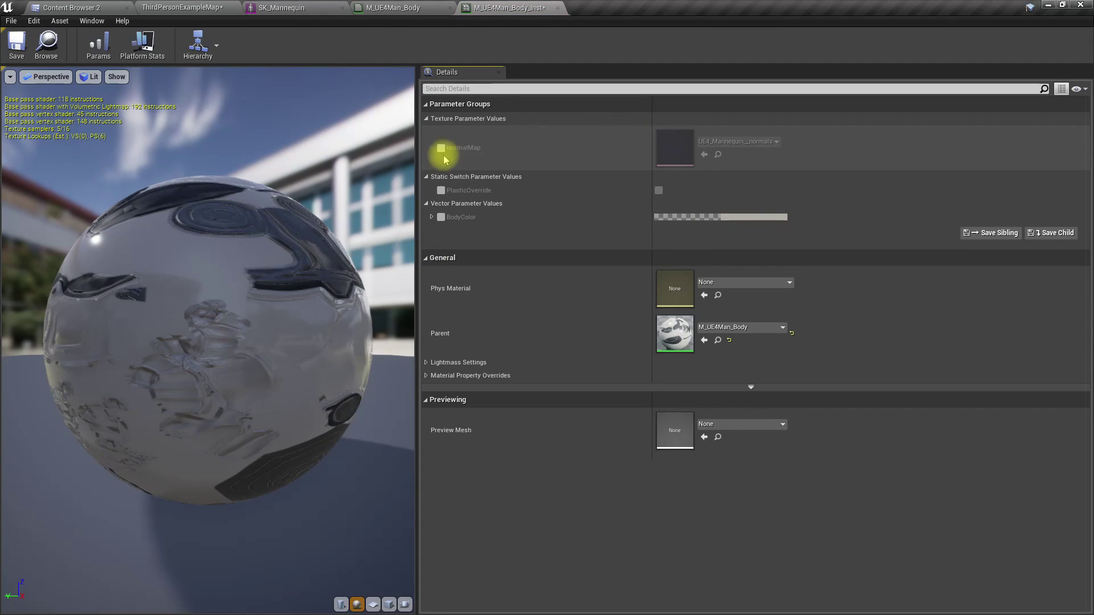
Step: Override BodyColor in the material instance and set it to a tan shade, Hex sRGB B3966000
left_click(440, 217)
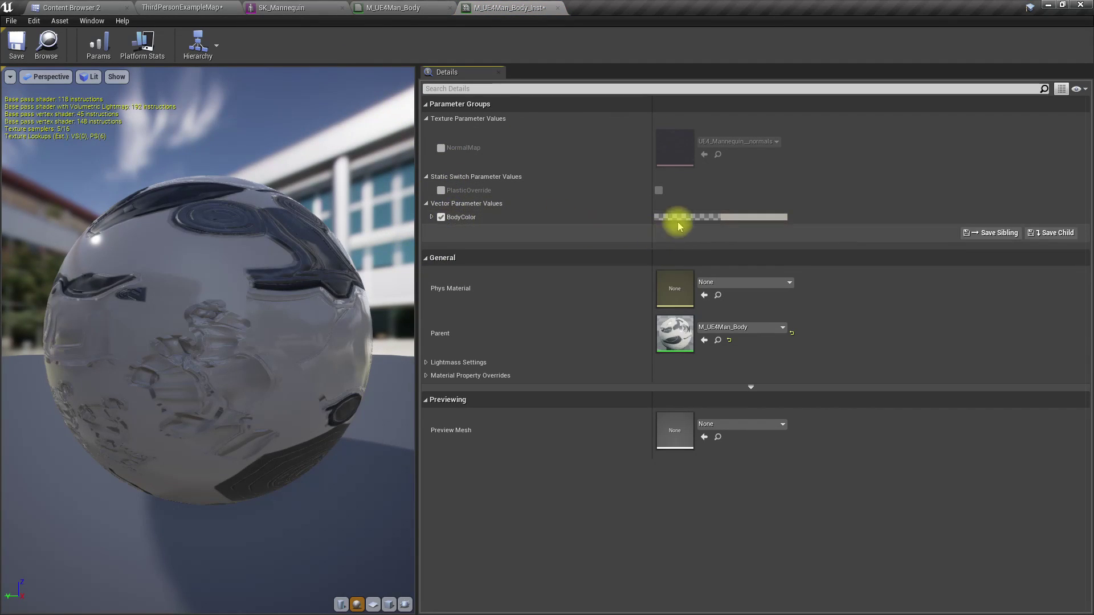
left_click(735, 216)
left_click_drag(826, 311, 911, 352)
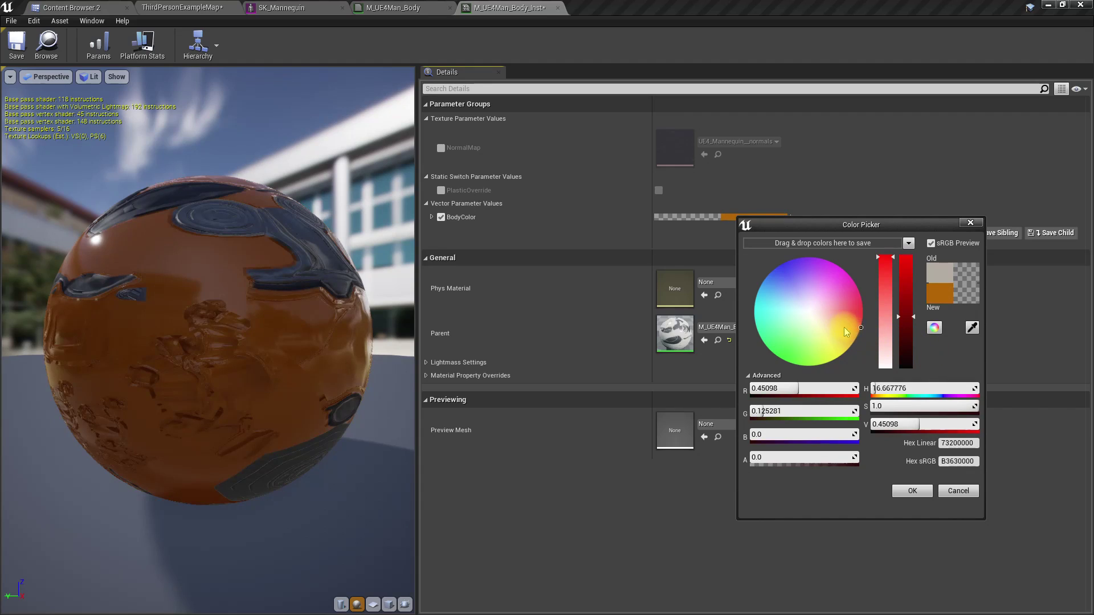
left_click_drag(844, 332, 909, 376)
mouse_move(854, 337)
left_mouse_down()
mouse_move(849, 359)
mouse_move(805, 363)
mouse_move(839, 311)
mouse_move(869, 293)
mouse_move(867, 347)
mouse_move(857, 321)
mouse_move(862, 351)
left_mouse_up()
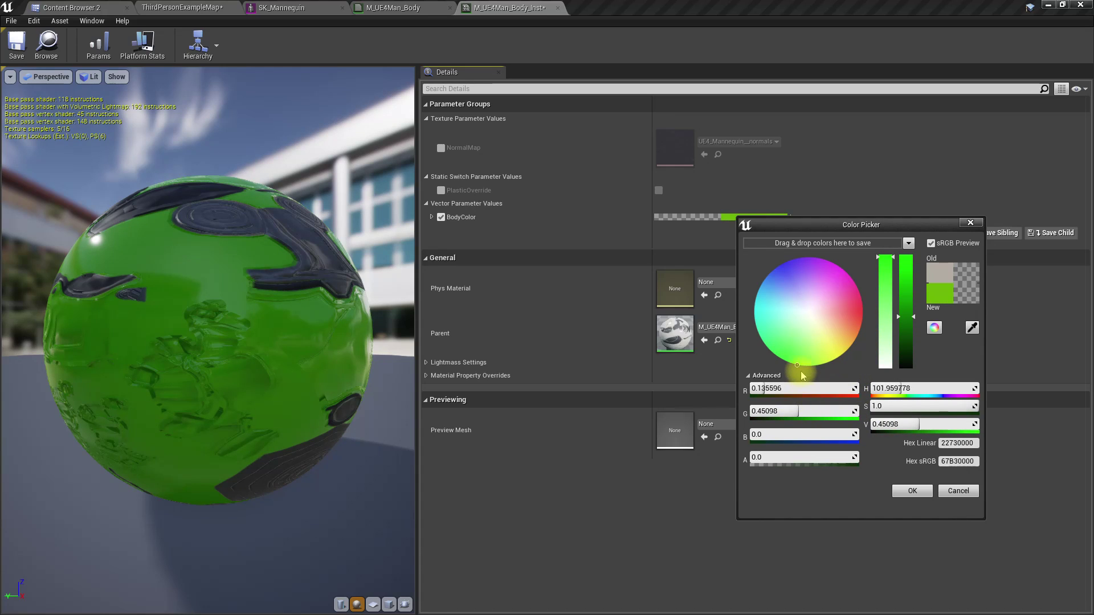
mouse_move(801, 371)
left_mouse_down()
mouse_move(647, 224)
mouse_move(757, 291)
left_mouse_up()
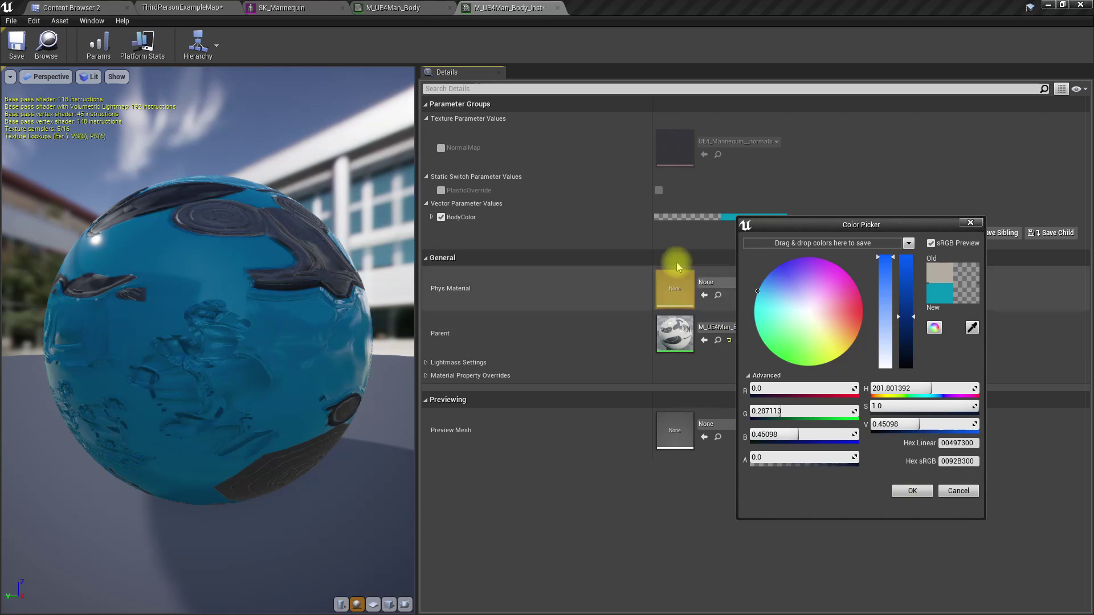
left_click(776, 333)
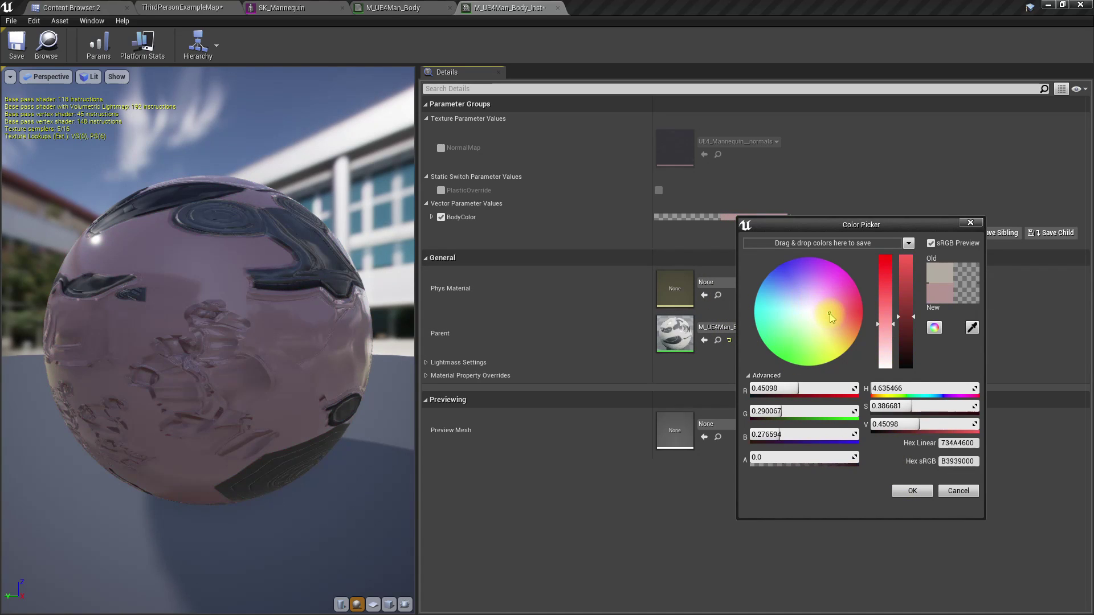
mouse_move(829, 313)
left_mouse_down()
mouse_move(859, 360)
mouse_move(834, 330)
mouse_move(842, 335)
left_mouse_up()
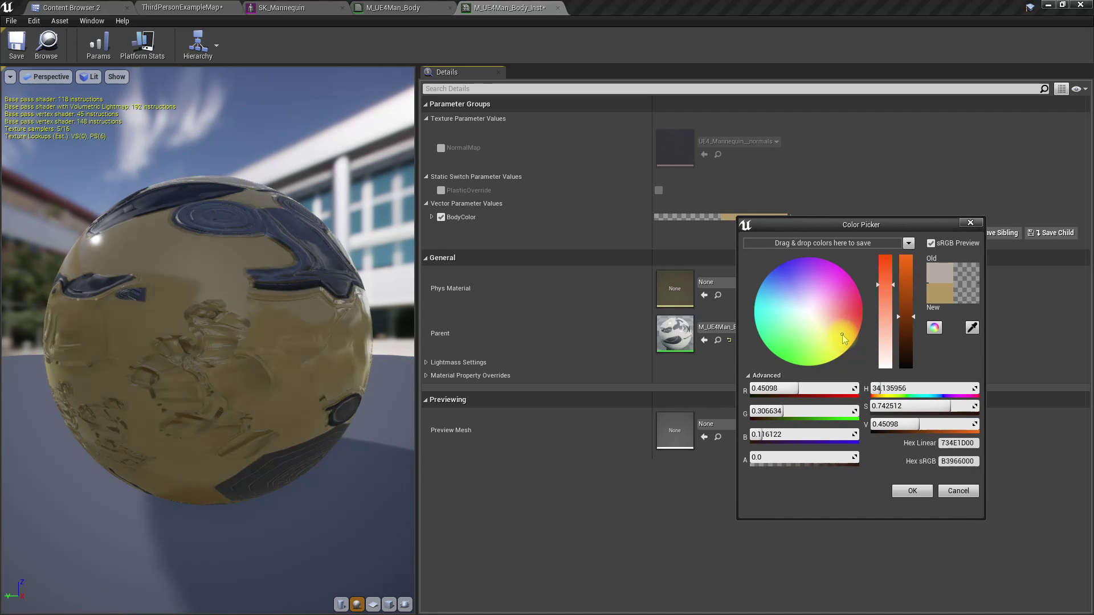
left_click(911, 490)
Step: Assign M_UE4Man_Body_Inst to material Element 0 of the placed ThirdPersonCharacter's mesh in ThirdPersonExampleMap
left_click(183, 6)
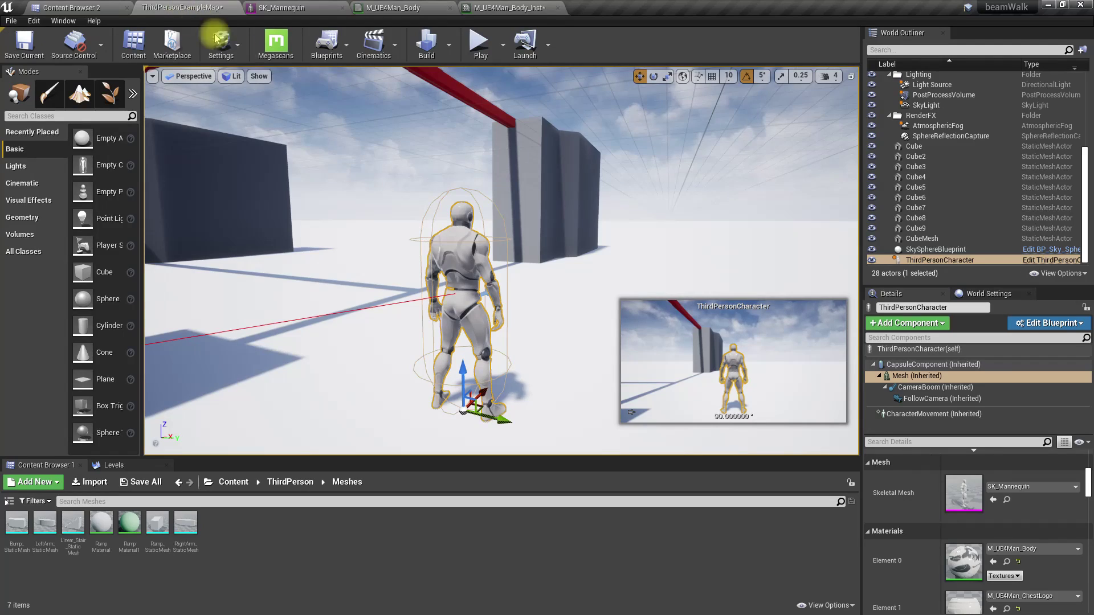
left_click(1002, 549)
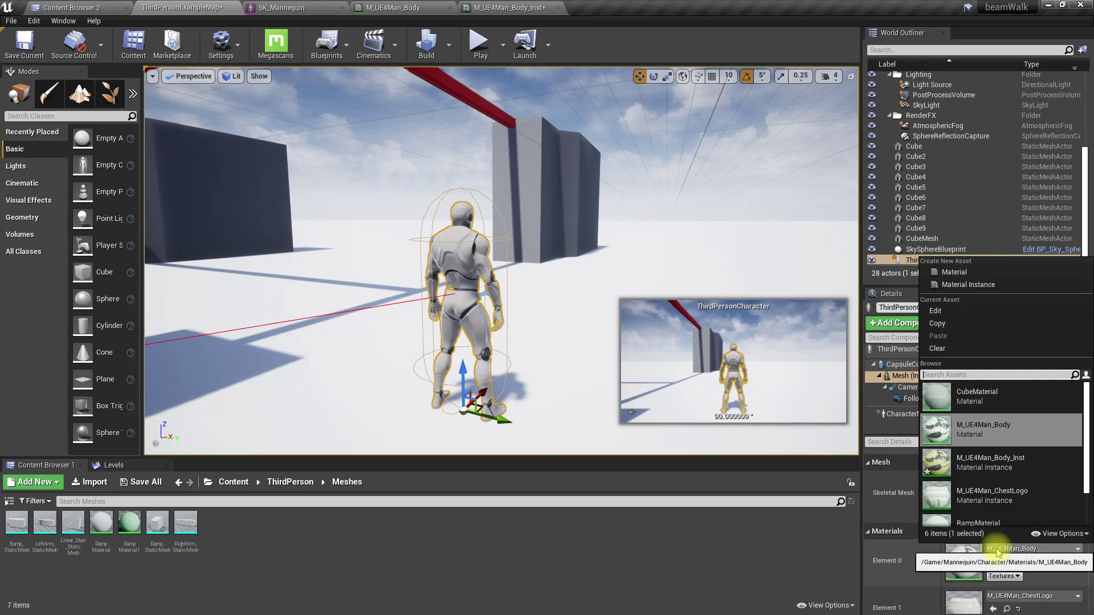
left_click(981, 463)
Step: Play the level full screen to compare the recoloured target with the player character, and stop the session
right_click_drag(542, 241, 529, 239)
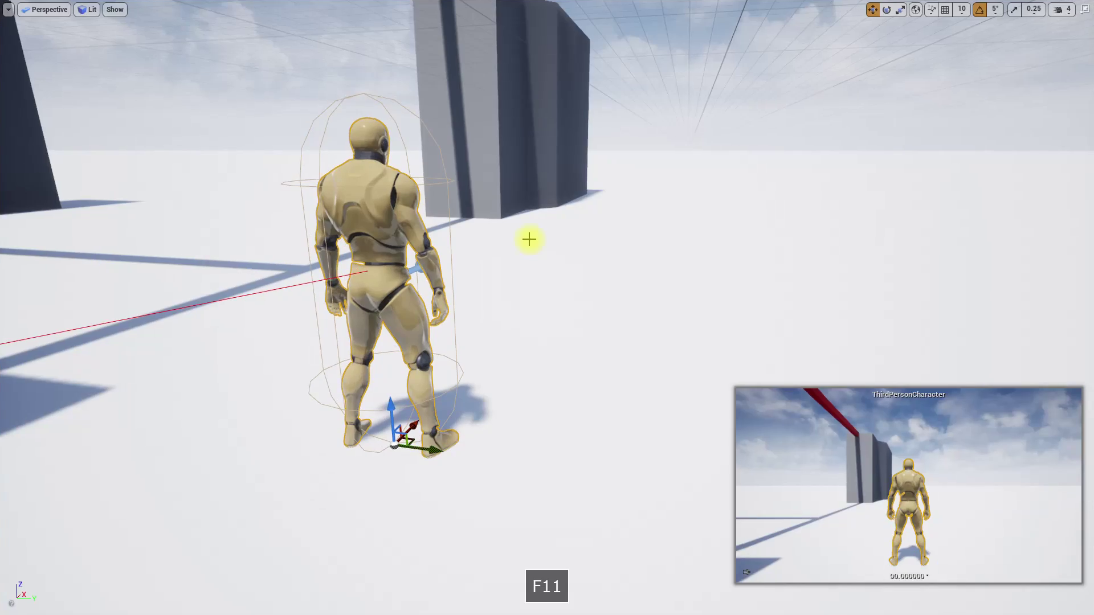
key("alt+p")
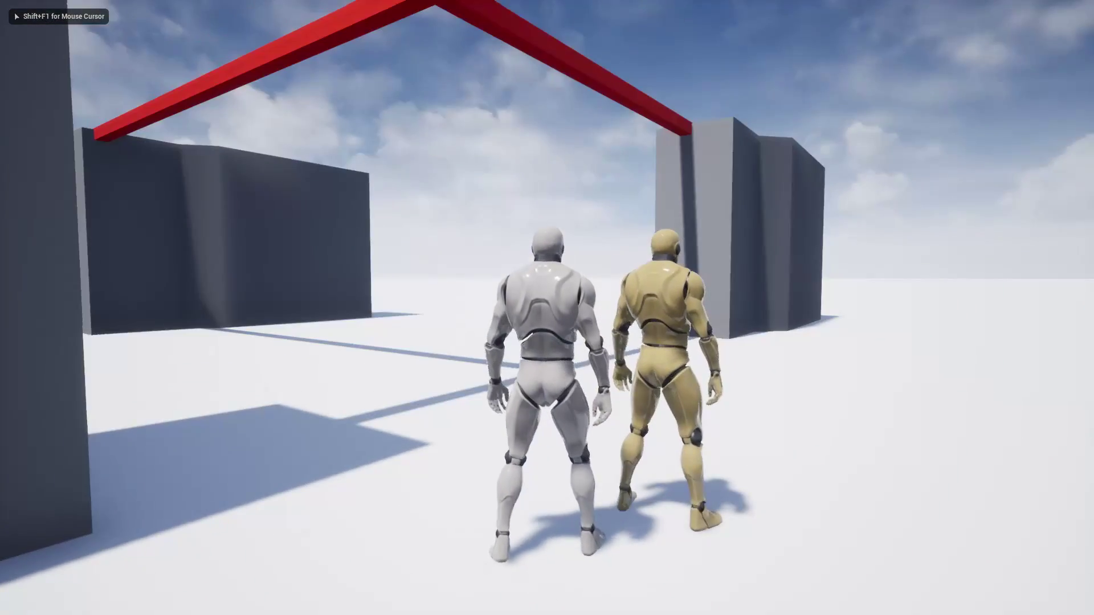
key("Escape")
Step: Move the tan ThirdPersonCharacter along the X axis on the floor below the grey block
right_click_drag(472, 244, 518, 334)
left_click(621, 318)
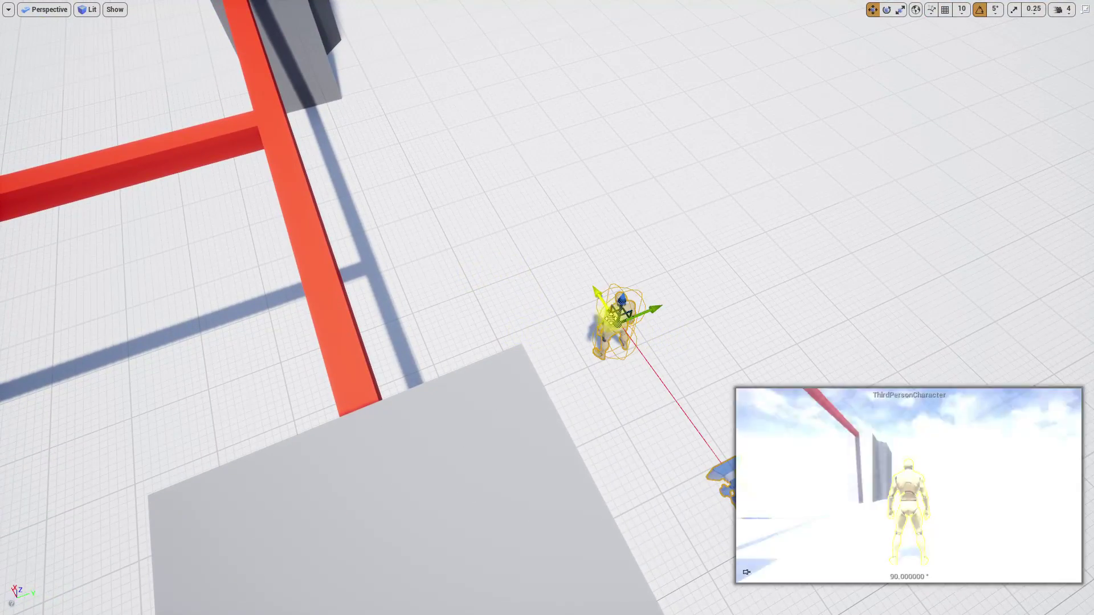
left_click_drag(595, 291, 521, 178)
mouse_move(515, 281)
right_mouse_down()
mouse_move(535, 254)
mouse_move(504, 298)
right_mouse_up()
key("F11")
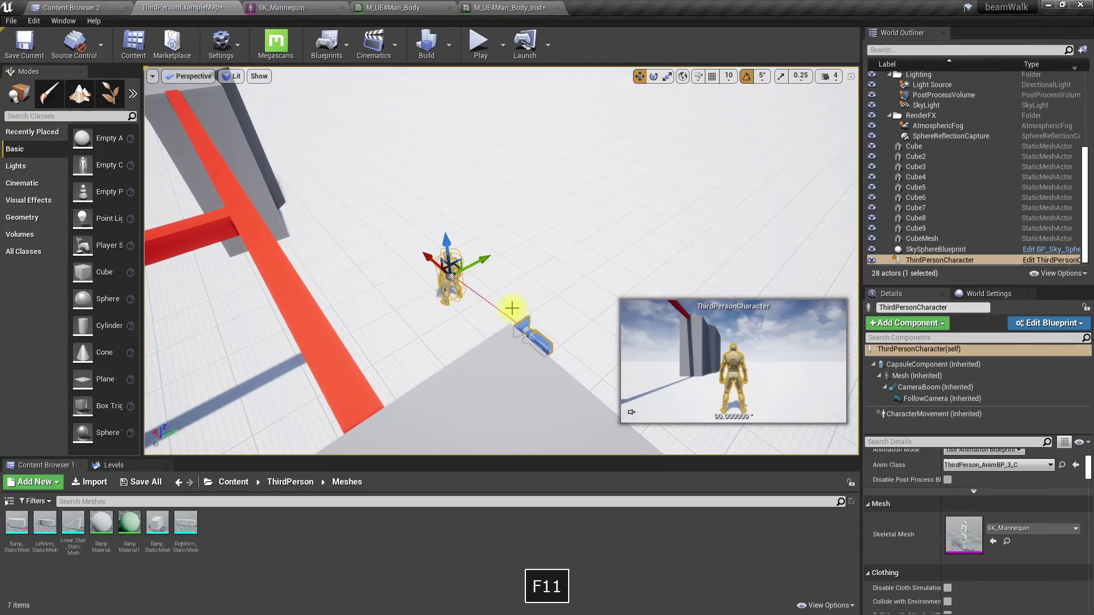
key("F11")
Step: Play-test jumping off the grey block towards the tan target character, and stop the session
key("alt+p")
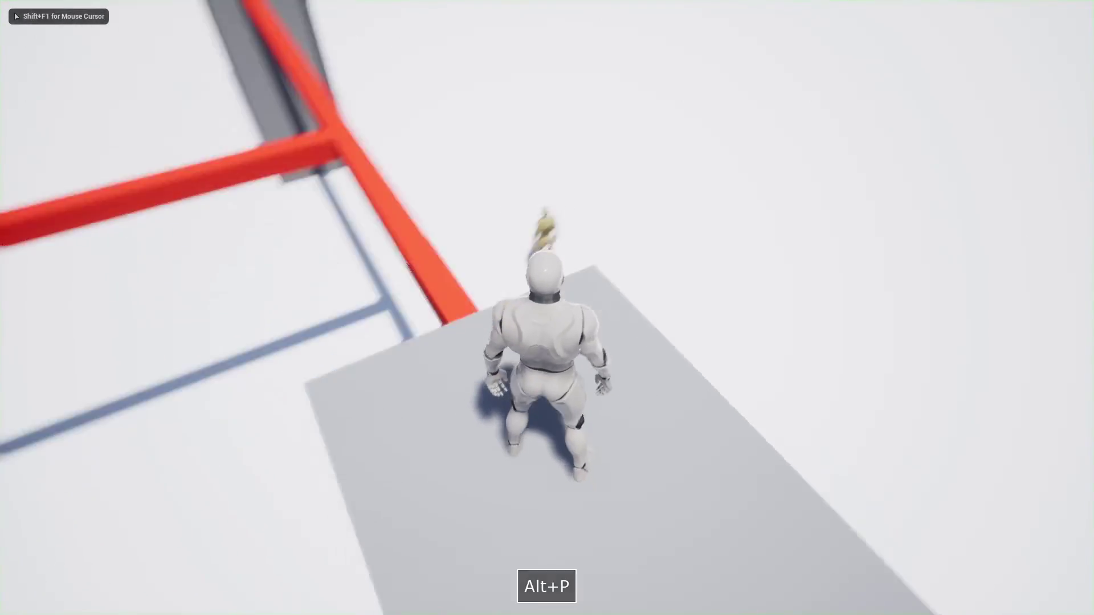
key("w")
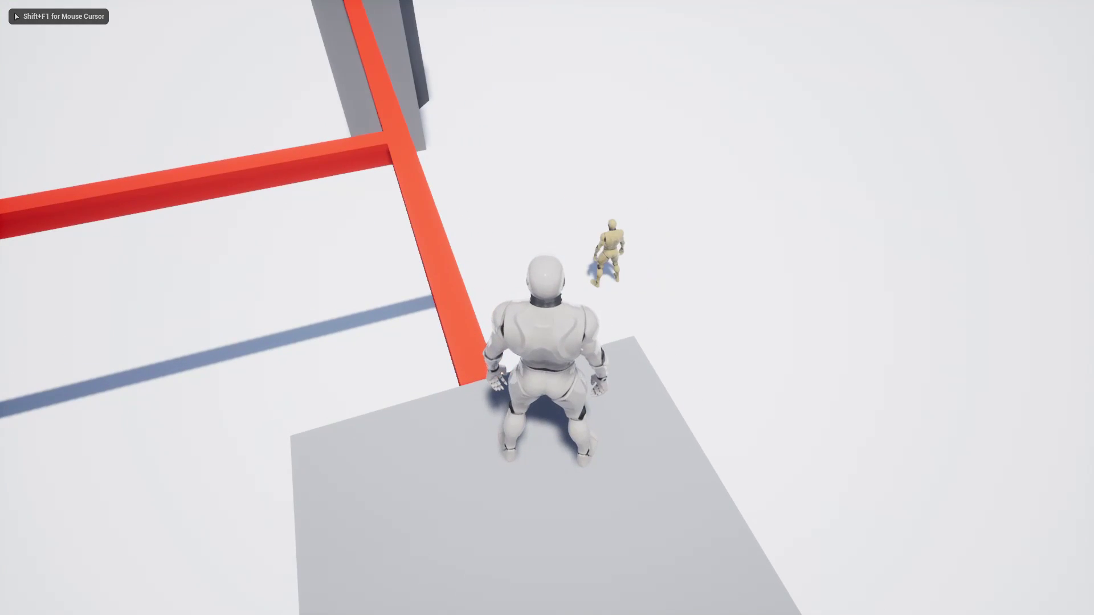
key("space")
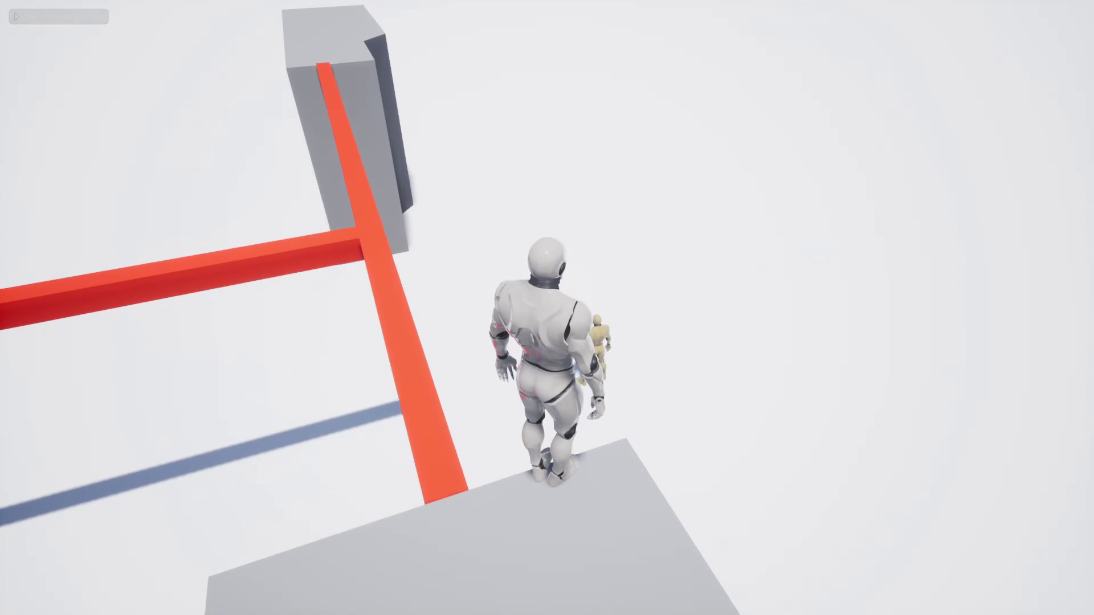
key("Escape")
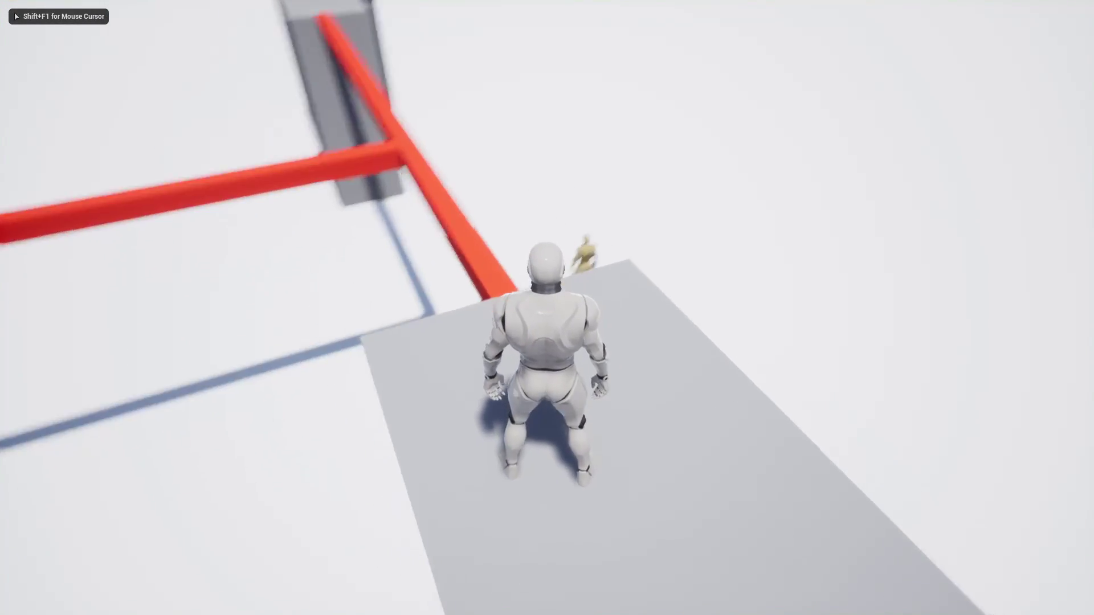
key("space")
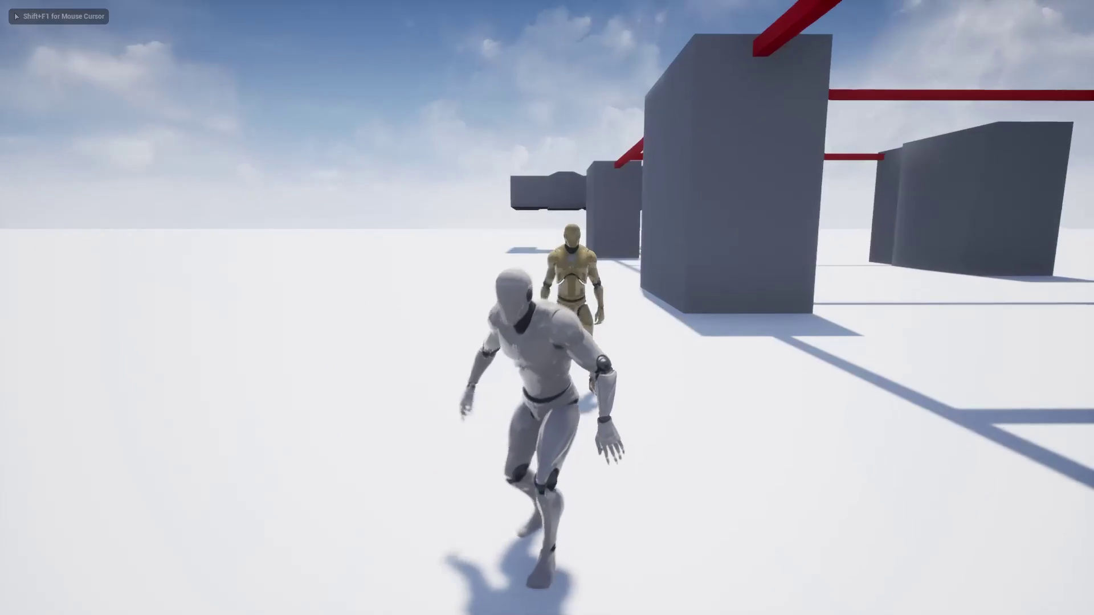
key("Escape")
Step: Locate the default pawn class asset through World Settings and place a second ThirdPersonCharacter on top of the grey block
right_click_drag(561, 323, 763, 326)
right_click_drag(509, 320, 729, 406)
key("e")
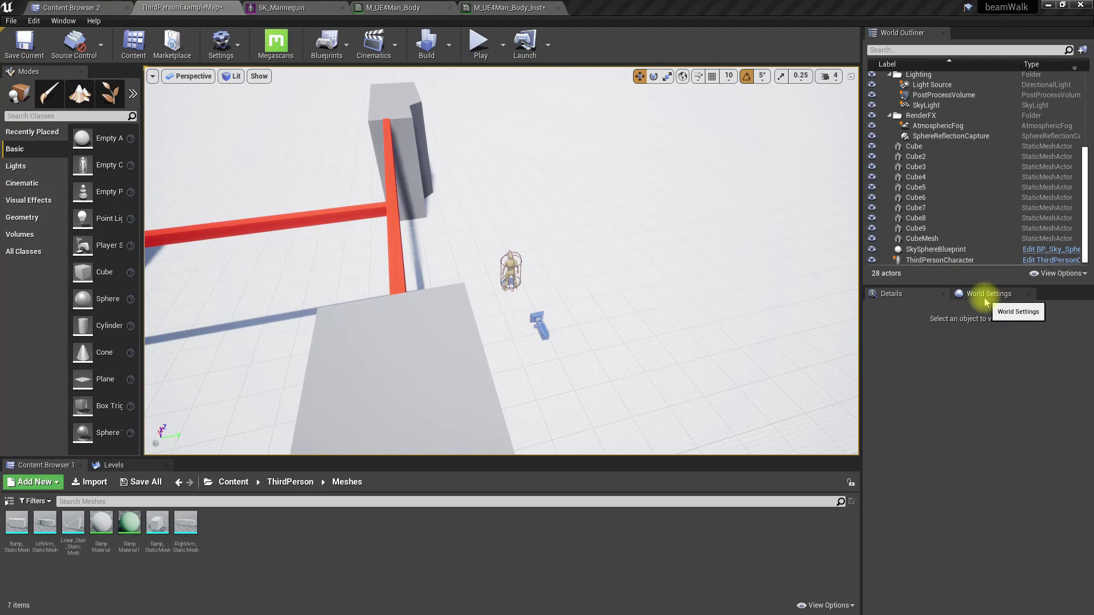
left_click(984, 298)
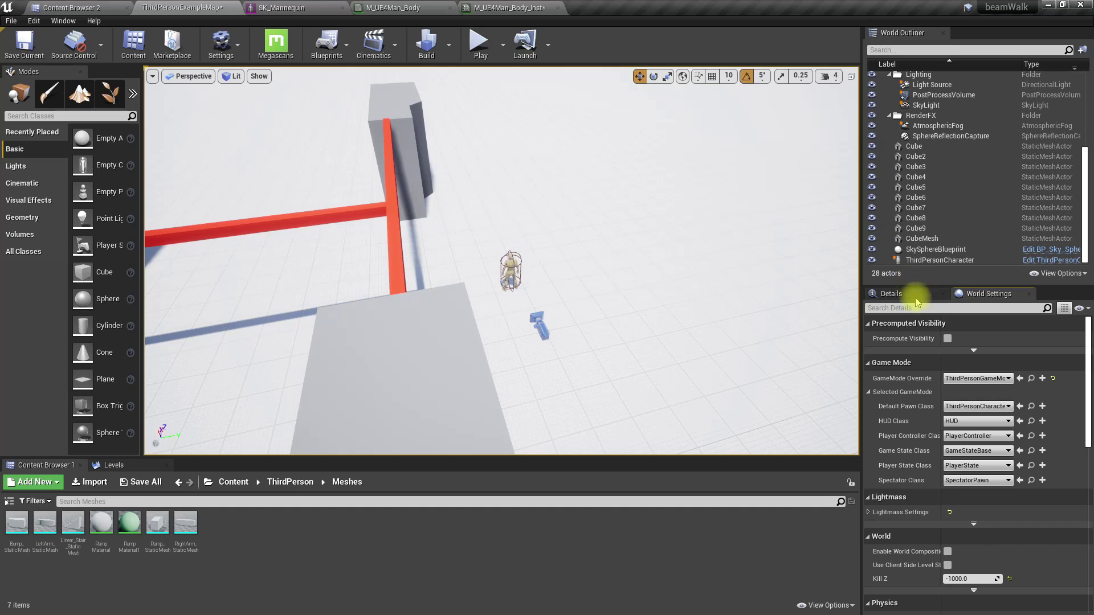
left_click(1031, 406)
left_click_drag(313, 57, 433, 319)
mouse_move(433, 319)
right_mouse_down()
mouse_move(342, 310)
mouse_move(427, 327)
right_mouse_up()
scroll(456, 354, "up", 3)
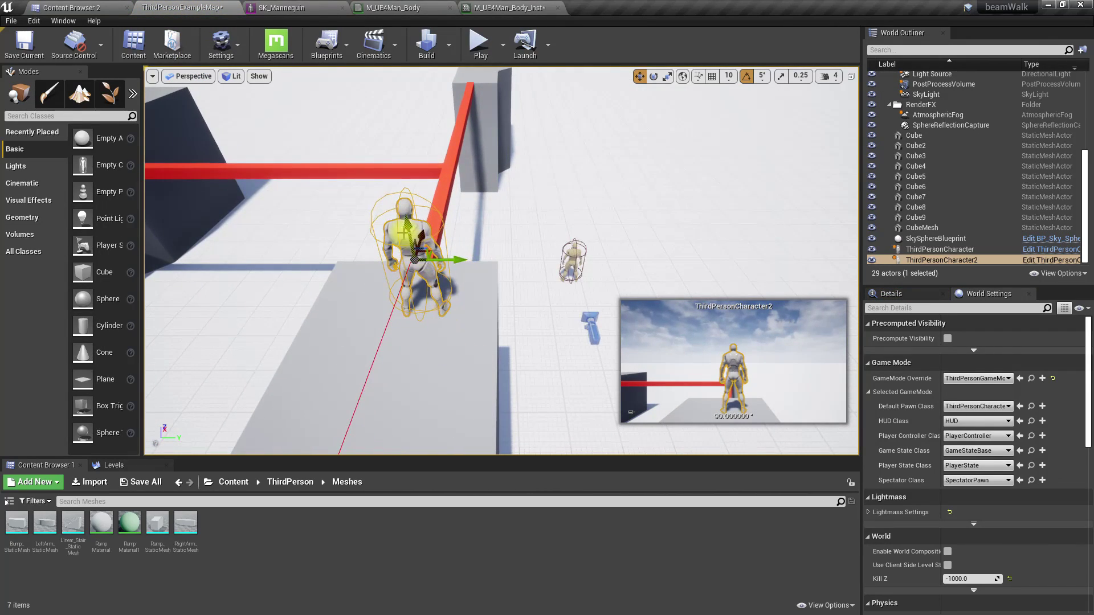
Step: Filter the details of ThirdPersonCharacter2 for "poss" and set Auto Possess Player to Player 0
left_click(917, 300)
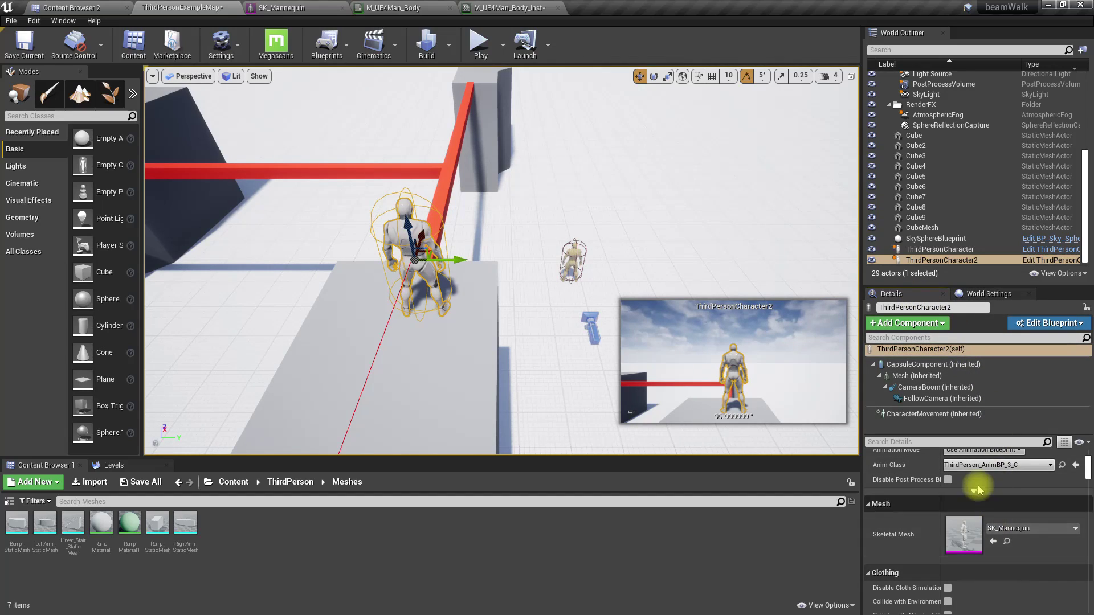
scroll(976, 488, "up", 3)
scroll(994, 500, "down", 3)
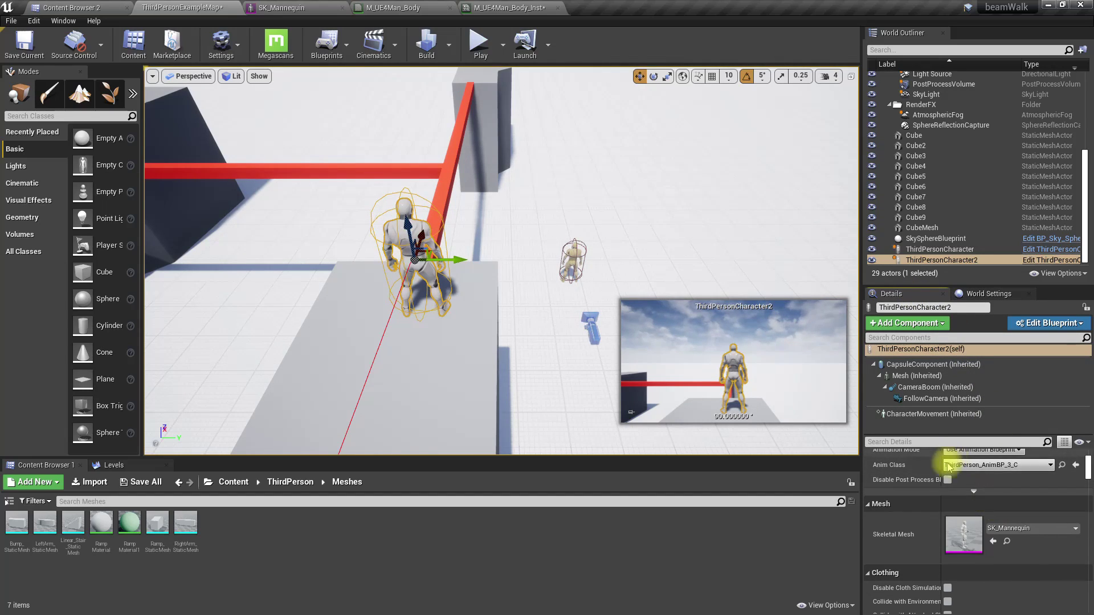
left_click(914, 441)
type("poss")
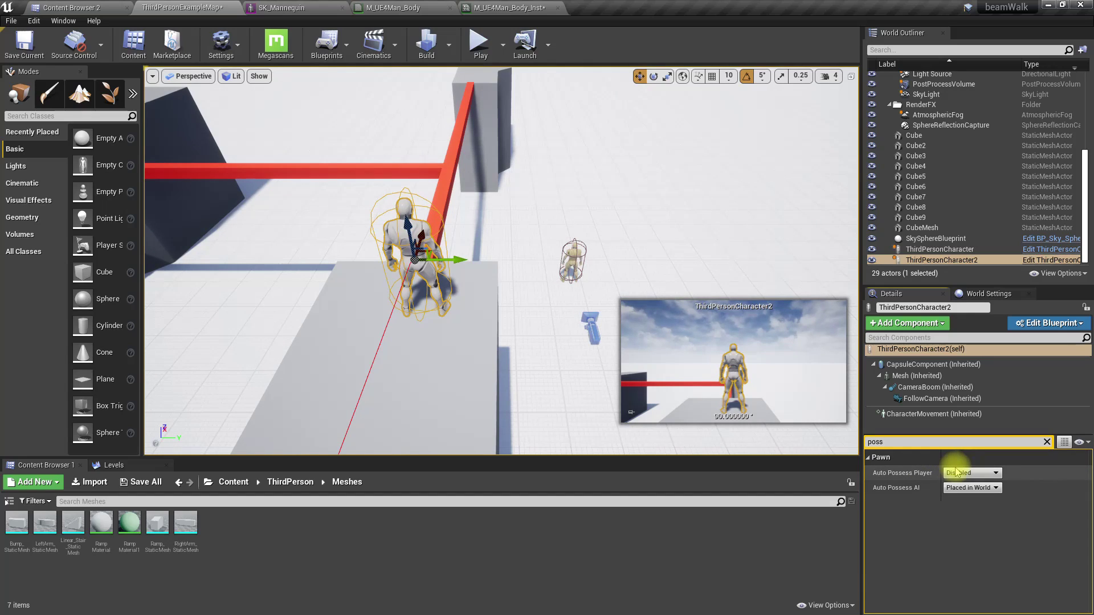
left_click(959, 473)
left_click(963, 490)
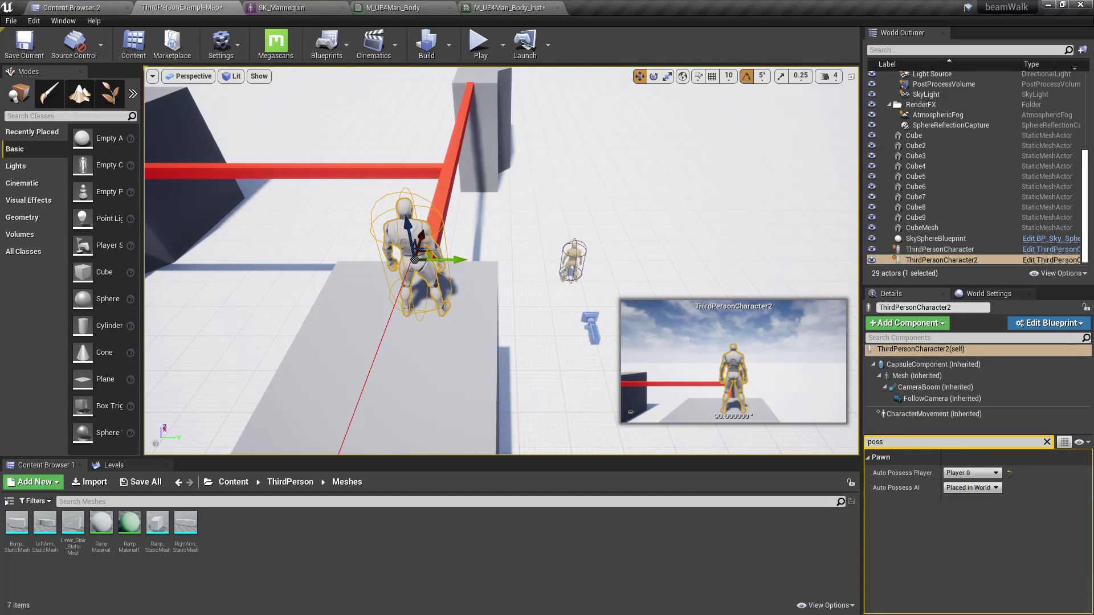
Step: Play the level to test possessing the character placed on the grey block, and stop the session
left_click(445, 391)
key("alt+p")
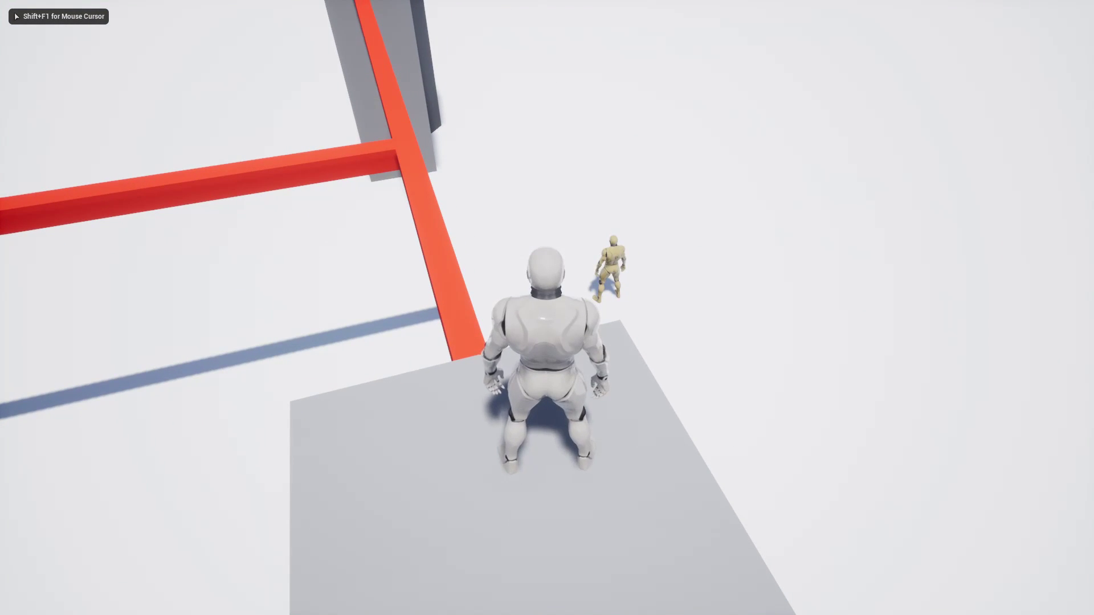
key("Escape")
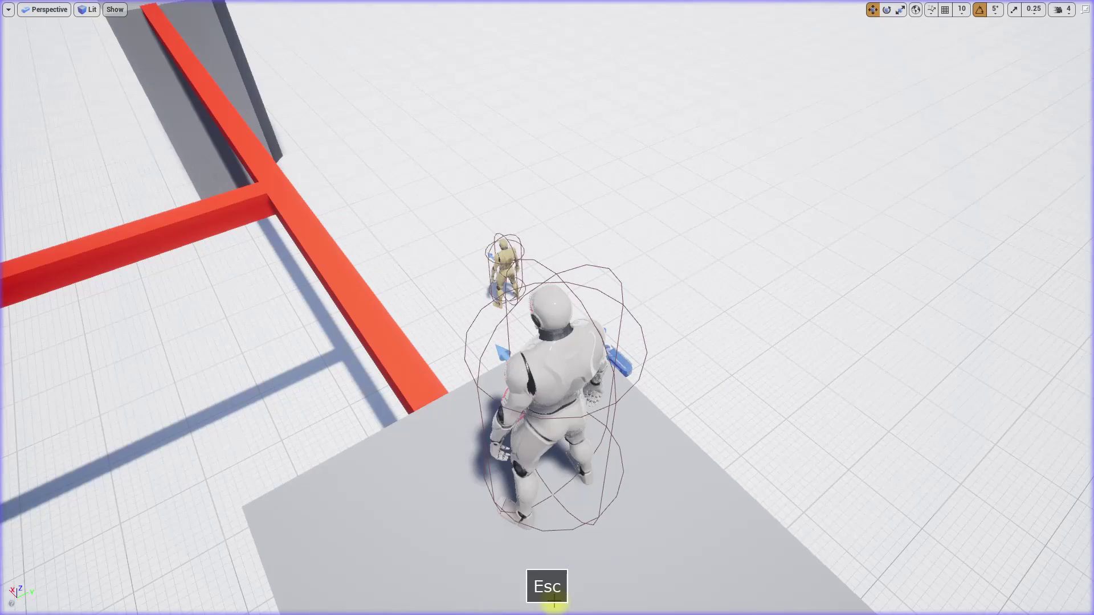
Step: Open the blueprint of ThirdPersonCharacter2 from the level for editing and show its component viewport
scroll(520, 510, "down", 3)
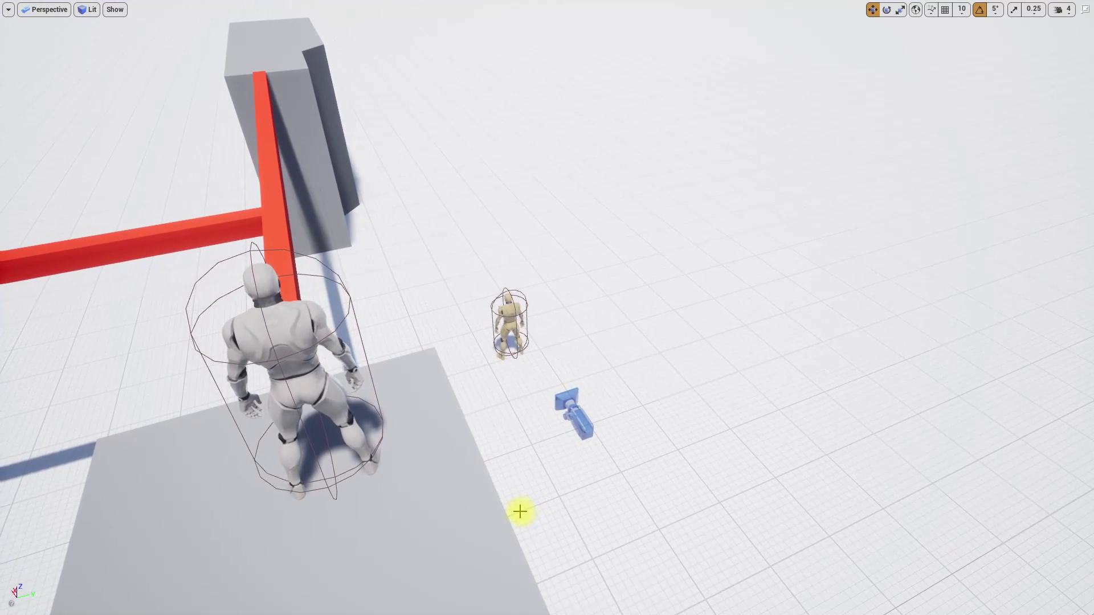
key("F11")
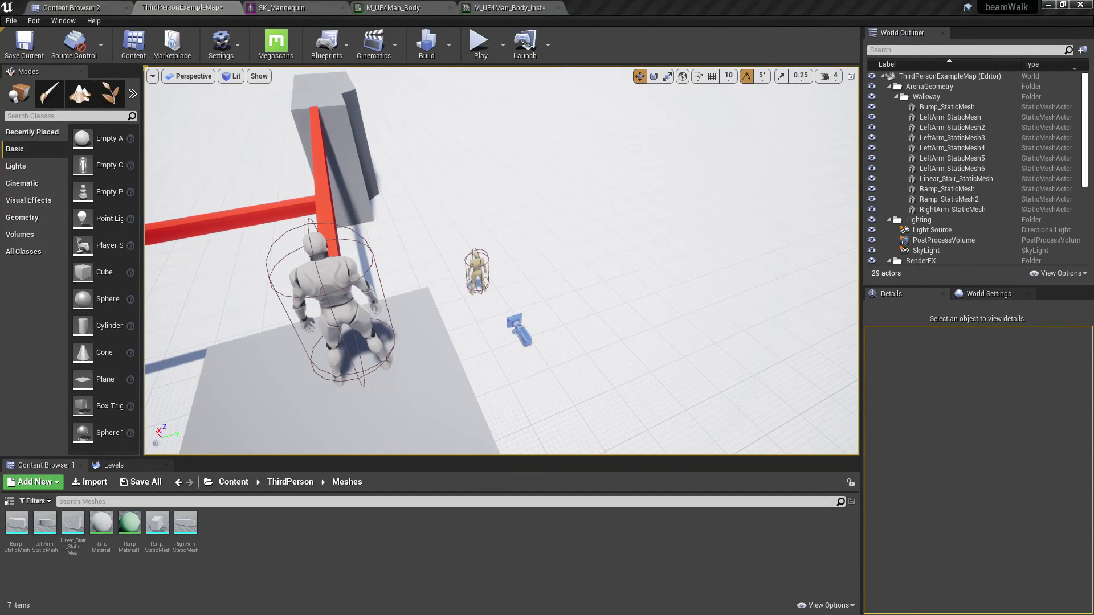
left_click(326, 276)
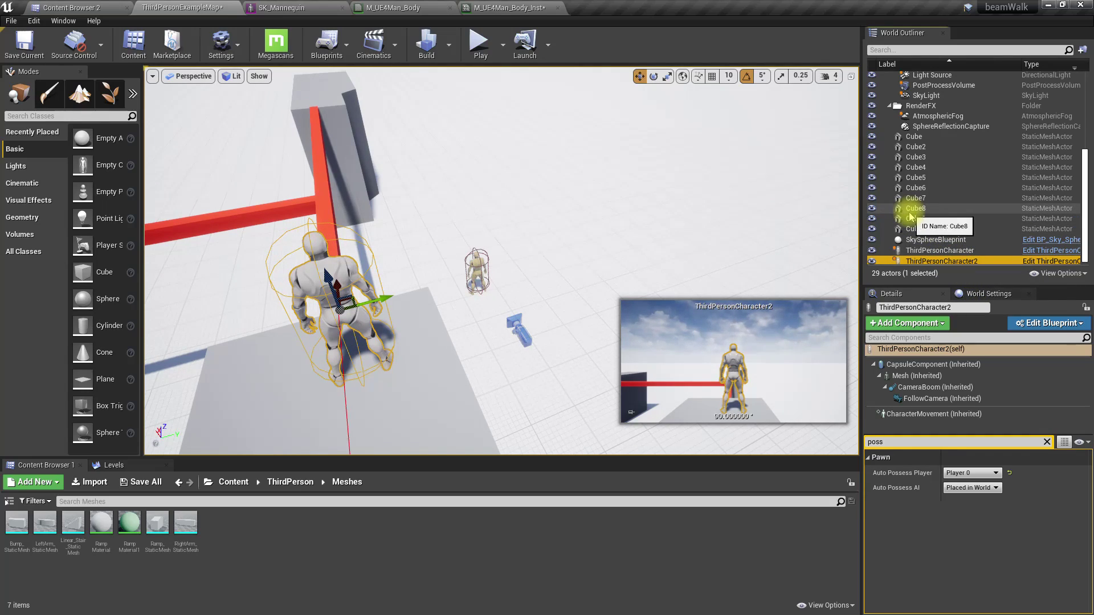
left_click(927, 263)
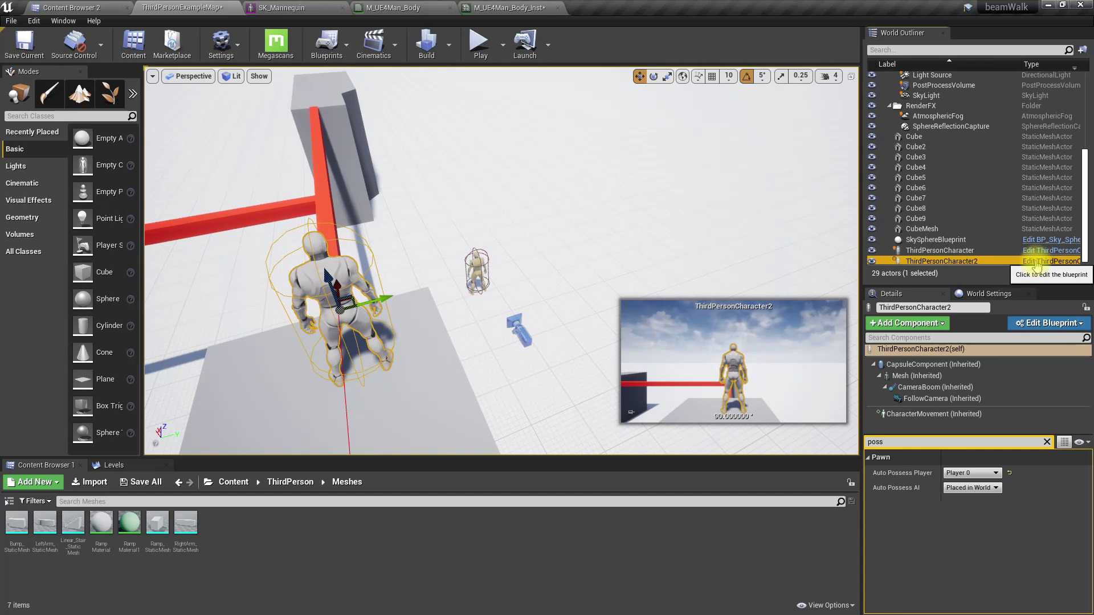
left_click(1057, 261)
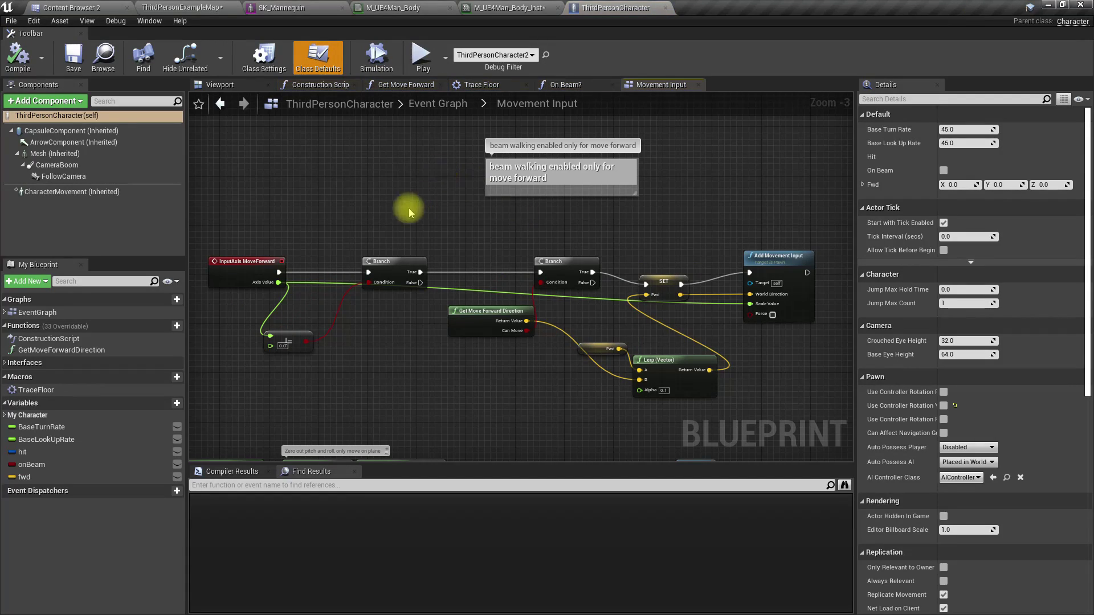
left_click(217, 85)
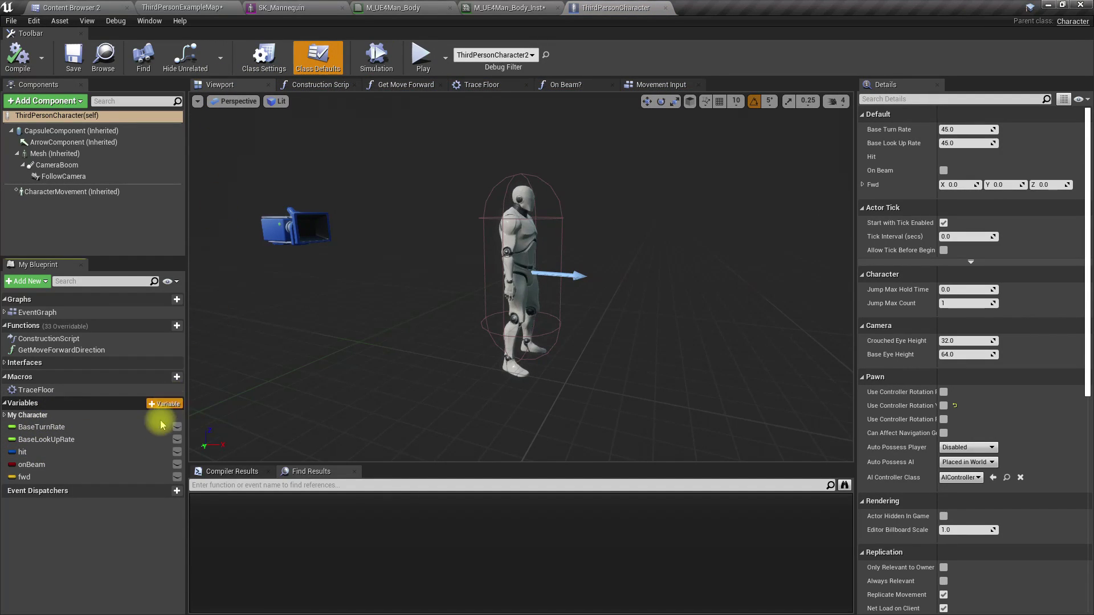
Step: Add a variable named enemy to the ThirdPersonCharacter blueprint, set its type to Character, and compile the blueprint
left_click(164, 405)
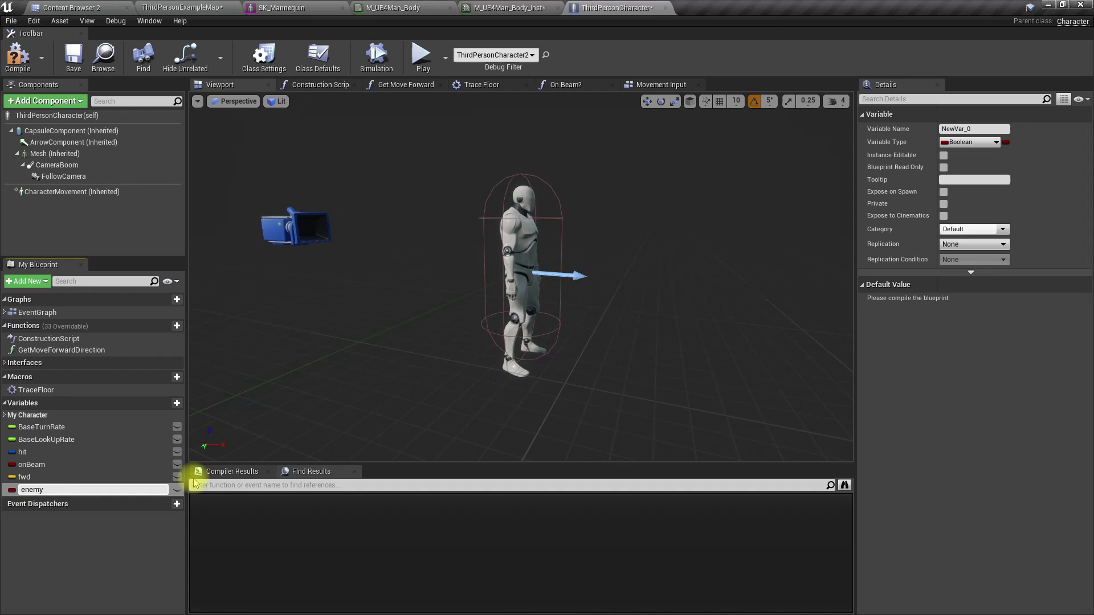
left_click(967, 145)
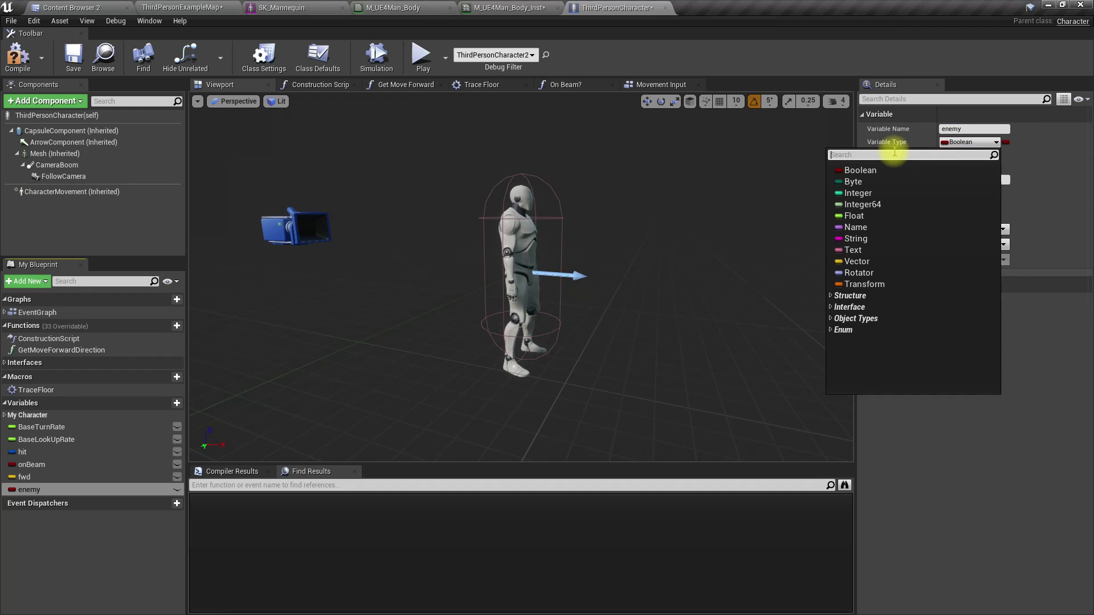
type("chara")
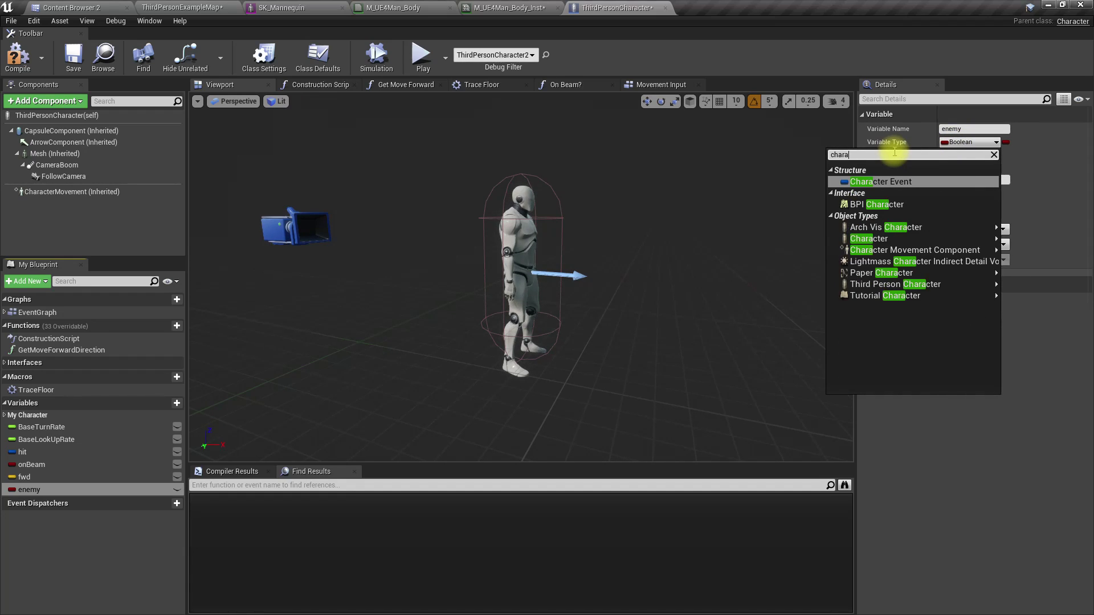
type("c")
key("Down")
key("Down")
key("Down")
key("Right")
key("Return")
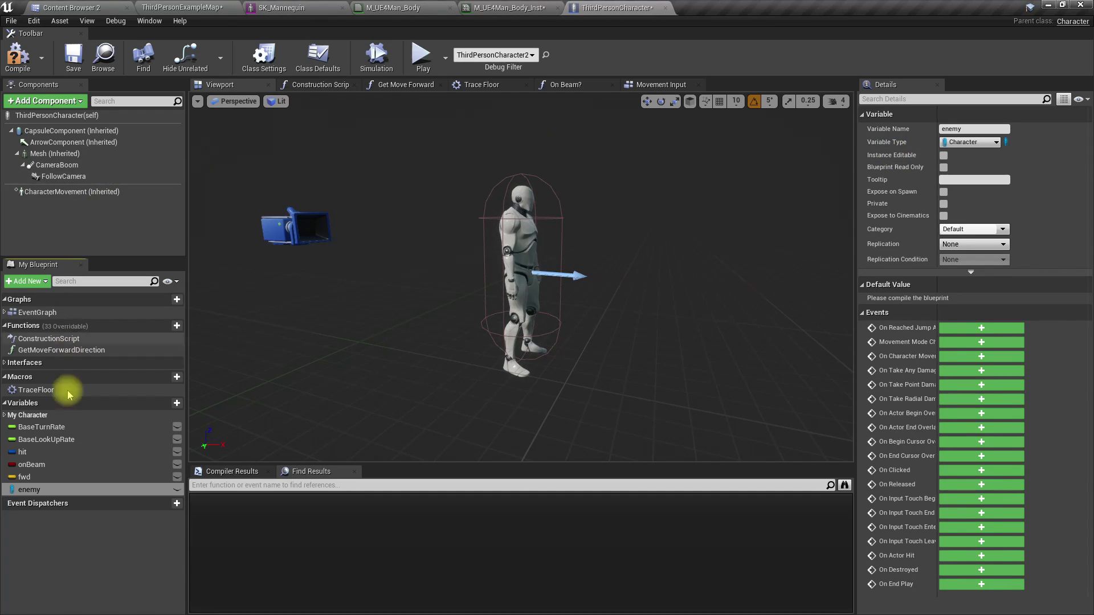
left_click(18, 57)
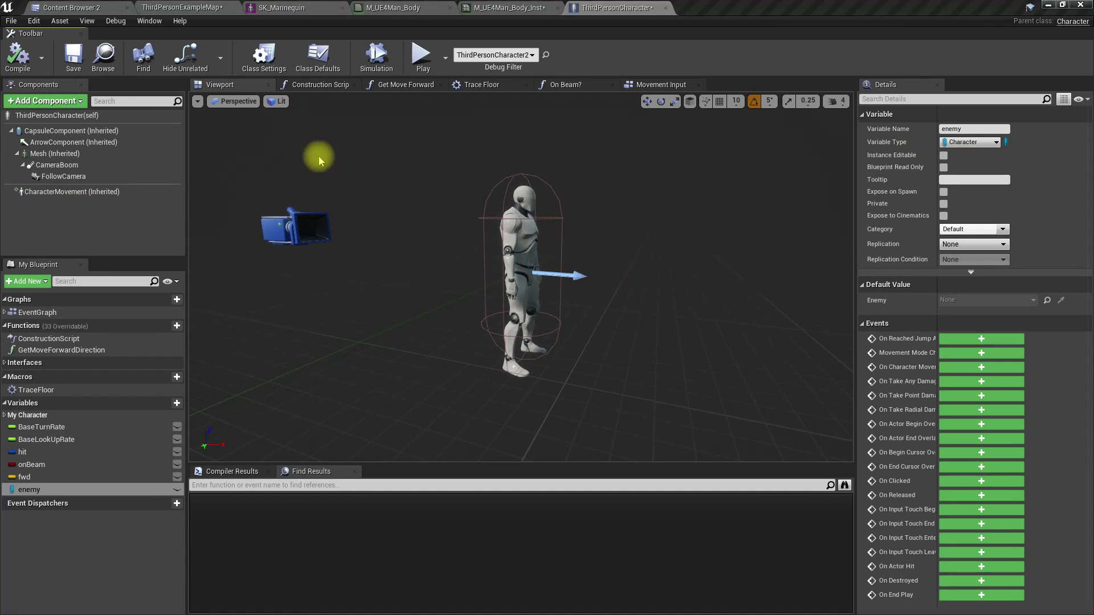
Step: Return to the level and open the engine's Input section in Project Settings
left_click(183, 8)
left_click(221, 44)
left_click(244, 91)
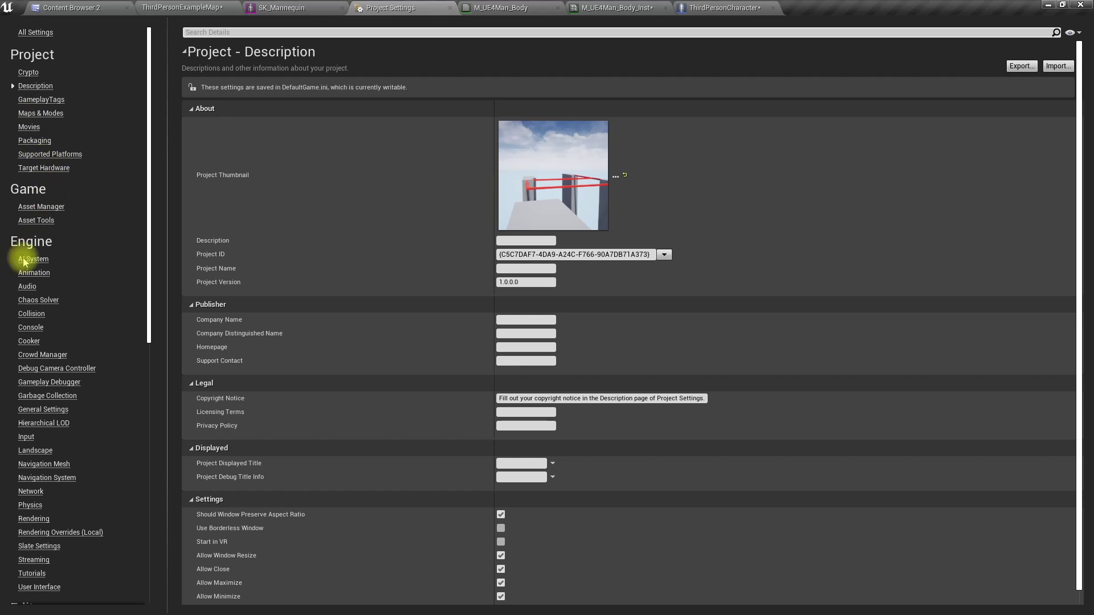
left_click(26, 437)
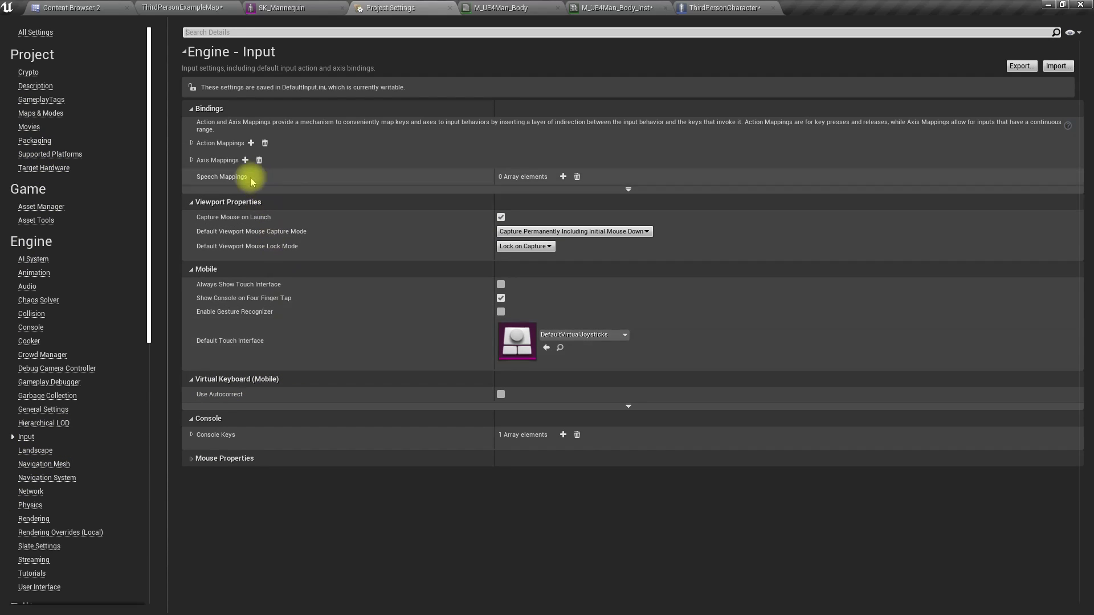
Step: Add an action mapping named TakeDown and bind it to Left Mouse Button
left_click(191, 145)
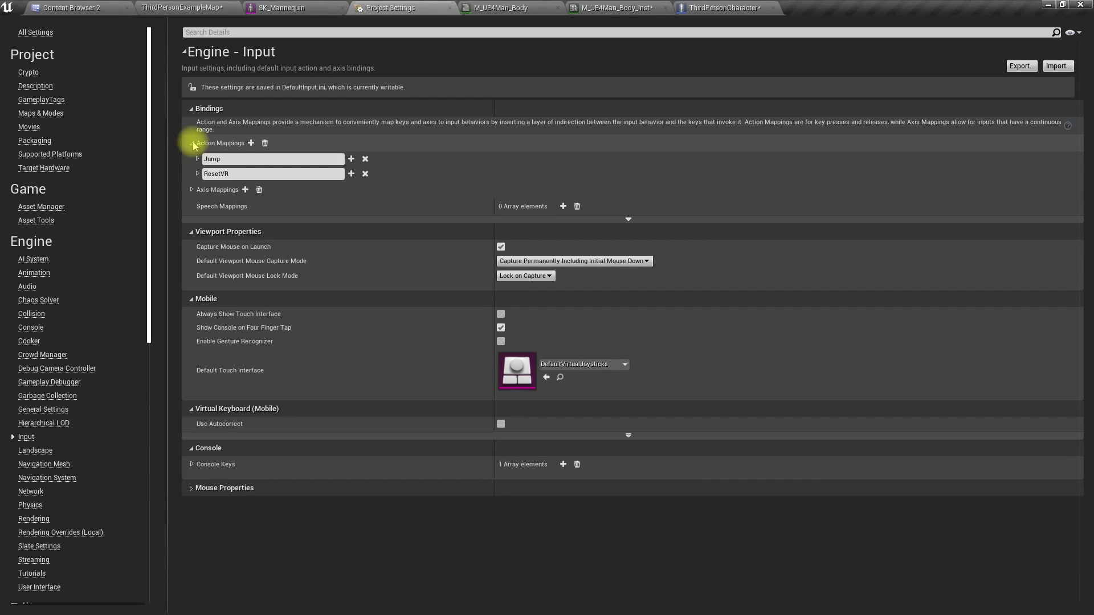
left_click(250, 143)
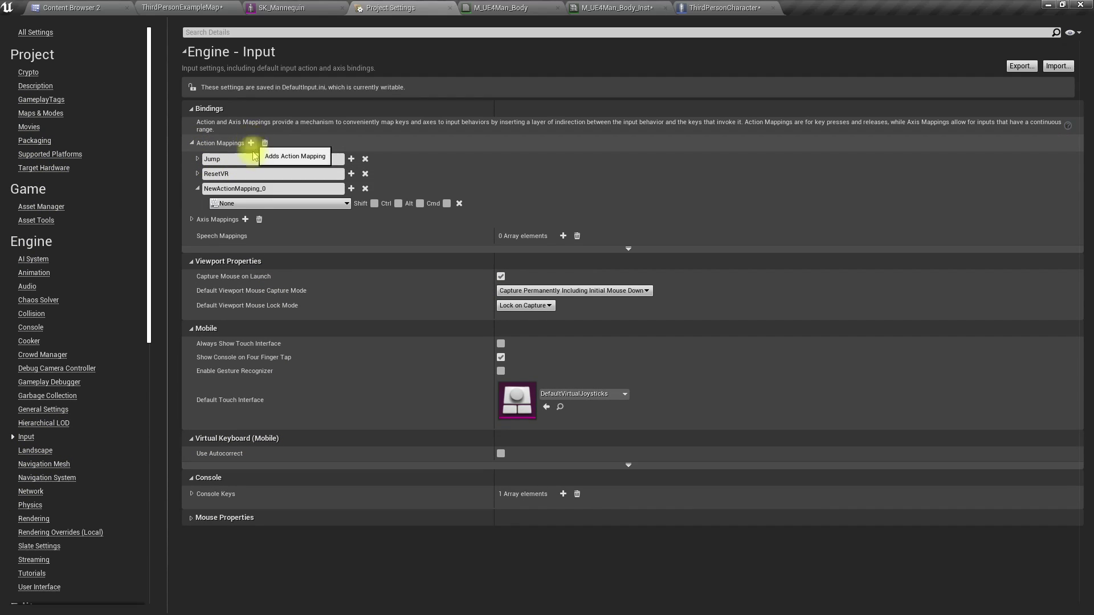
left_click(271, 205)
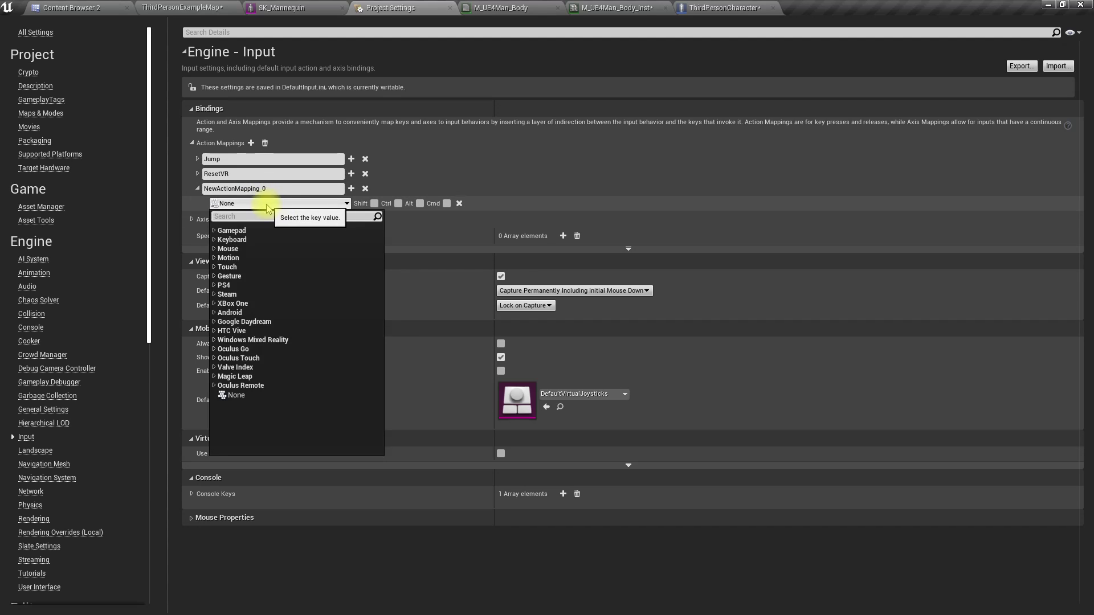
left_click(216, 249)
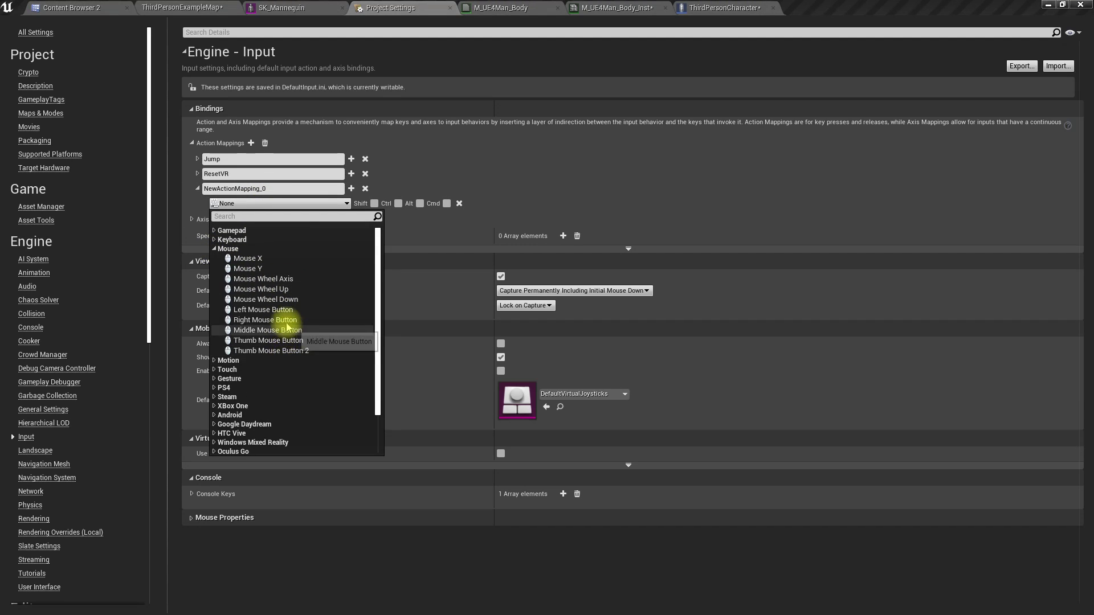
left_click(265, 309)
left_click(274, 188)
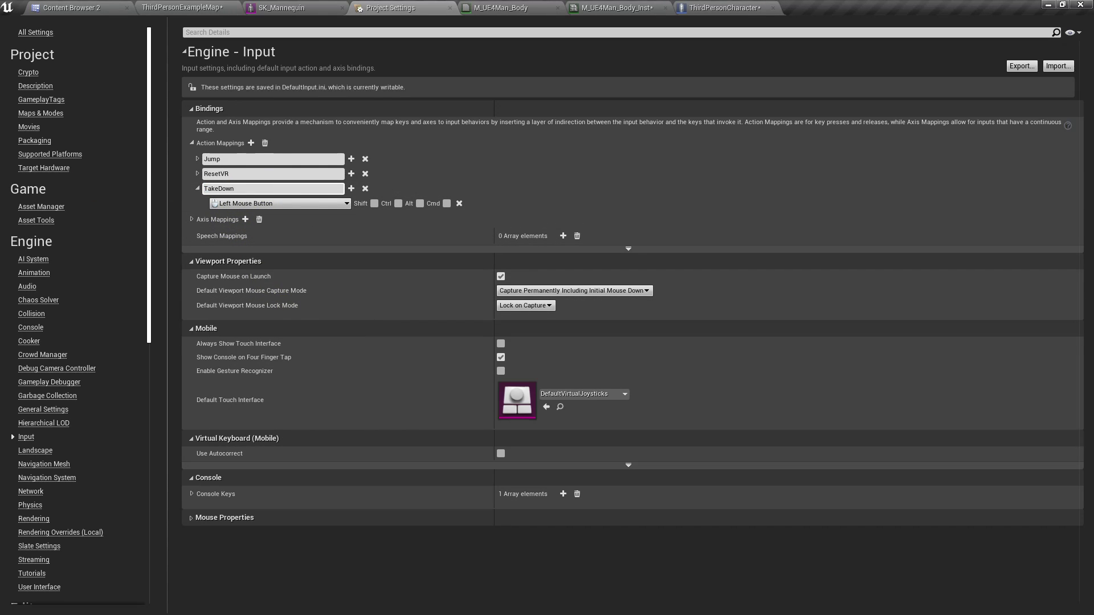
Step: Close the Movement Input graph of ThirdPersonCharacter and open the Event Graph at the empty area below the Touch input comment
left_click(683, 10)
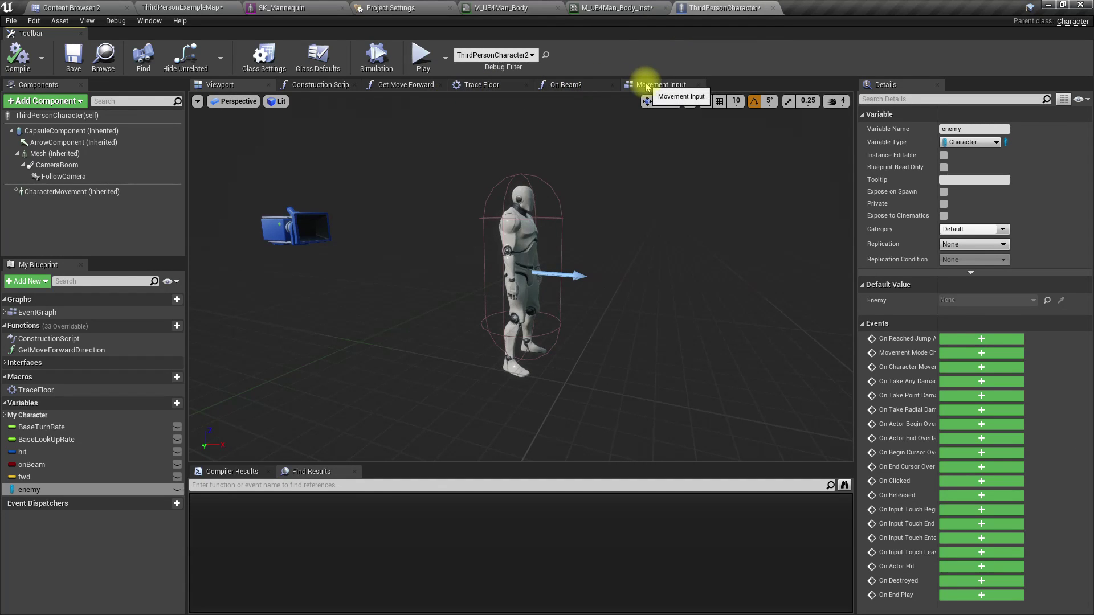
left_click(699, 85)
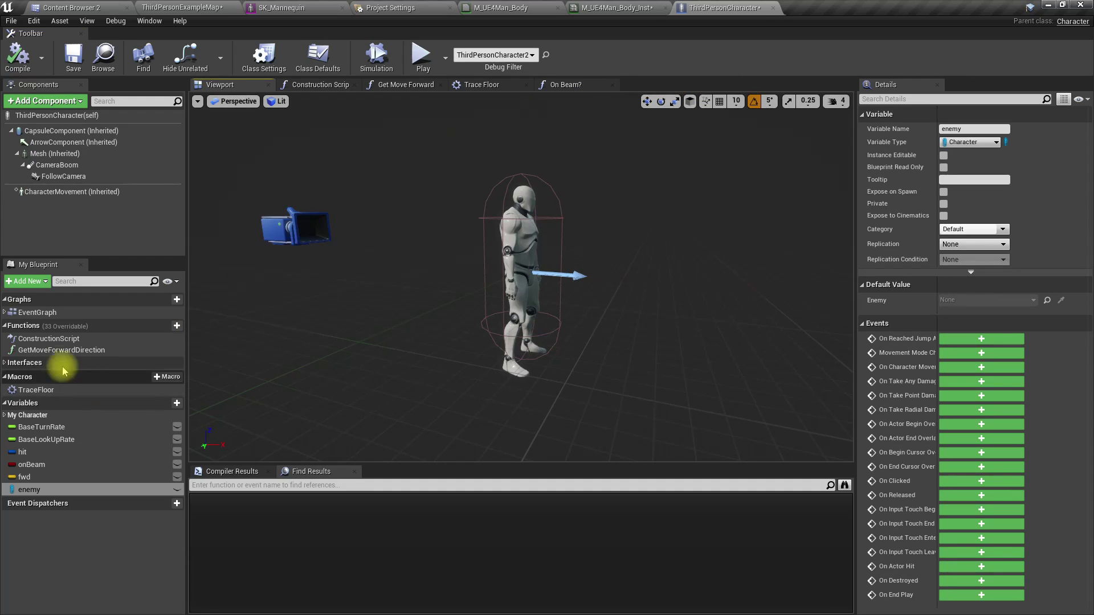
double_click(32, 312)
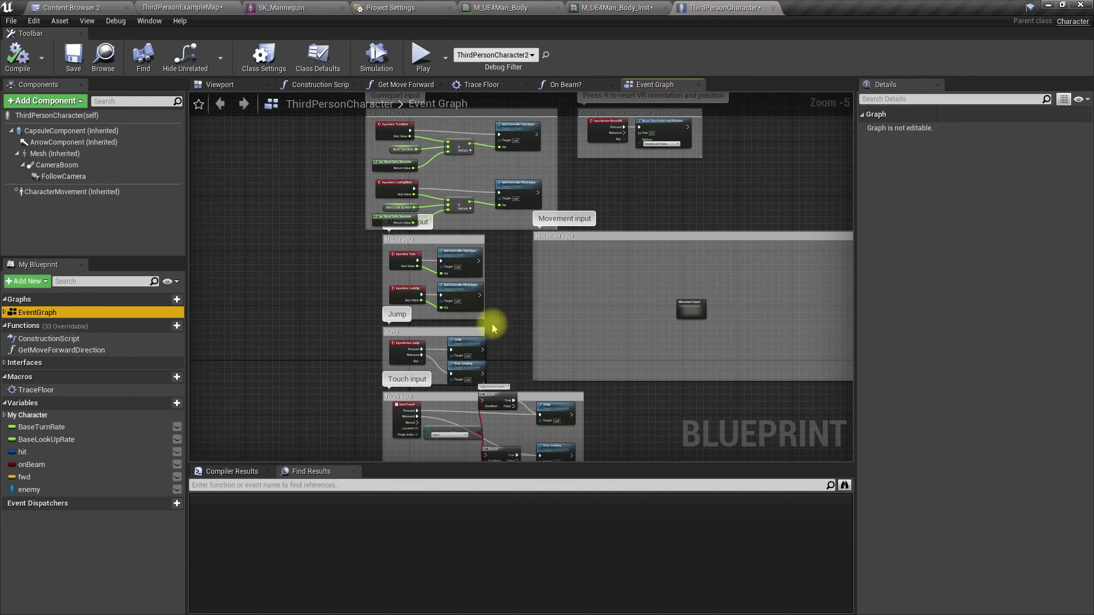
scroll(653, 371, "down", 3)
right_click_drag(623, 402, 582, 217)
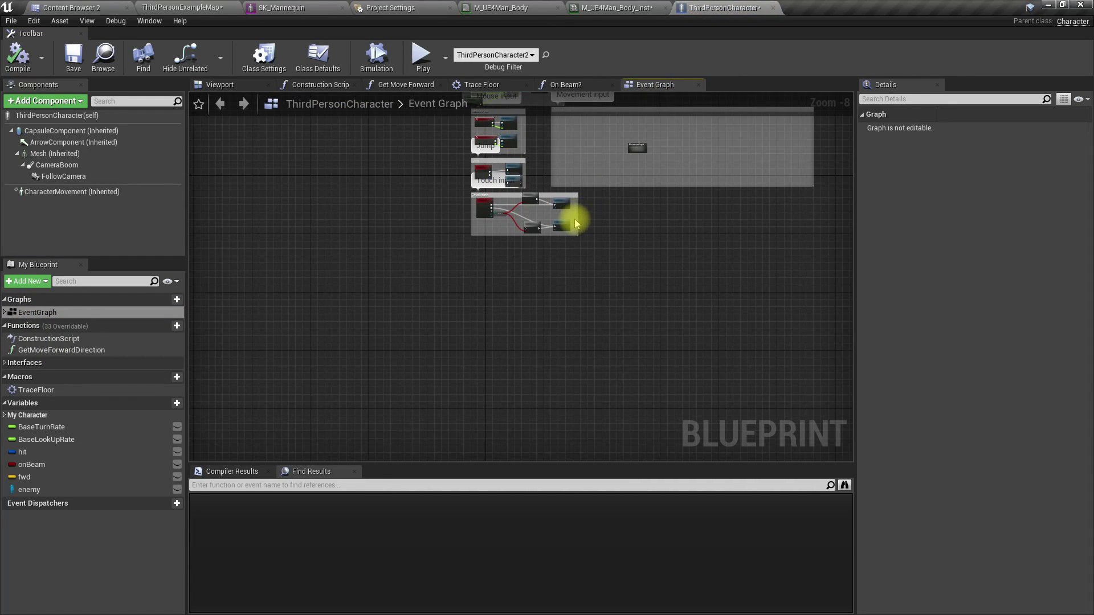
scroll(550, 229, "up", 5)
right_click_drag(370, 320, 457, 370)
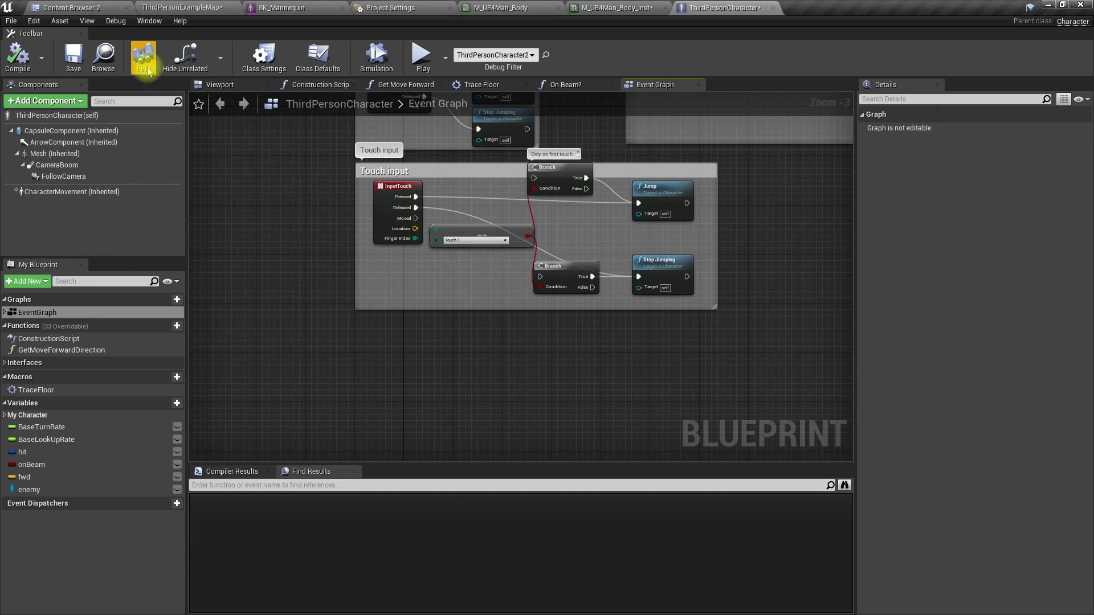
Step: Play the level full screen, walk the character along the red beams and blocks above the tan target, and stop the session
left_click(143, 6)
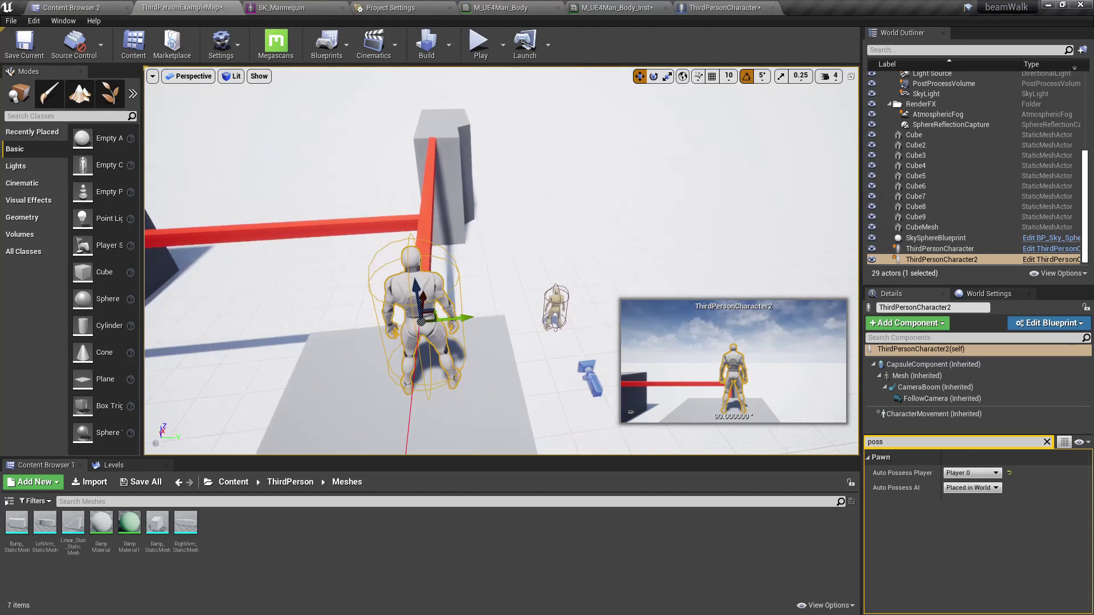
key("F11")
key("alt+p")
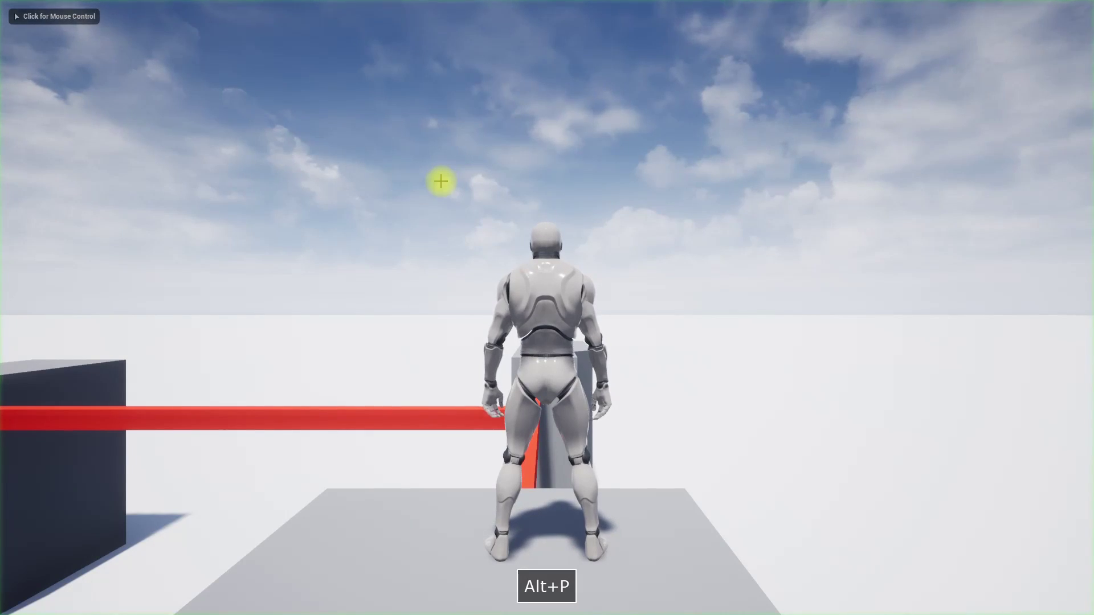
key("w")
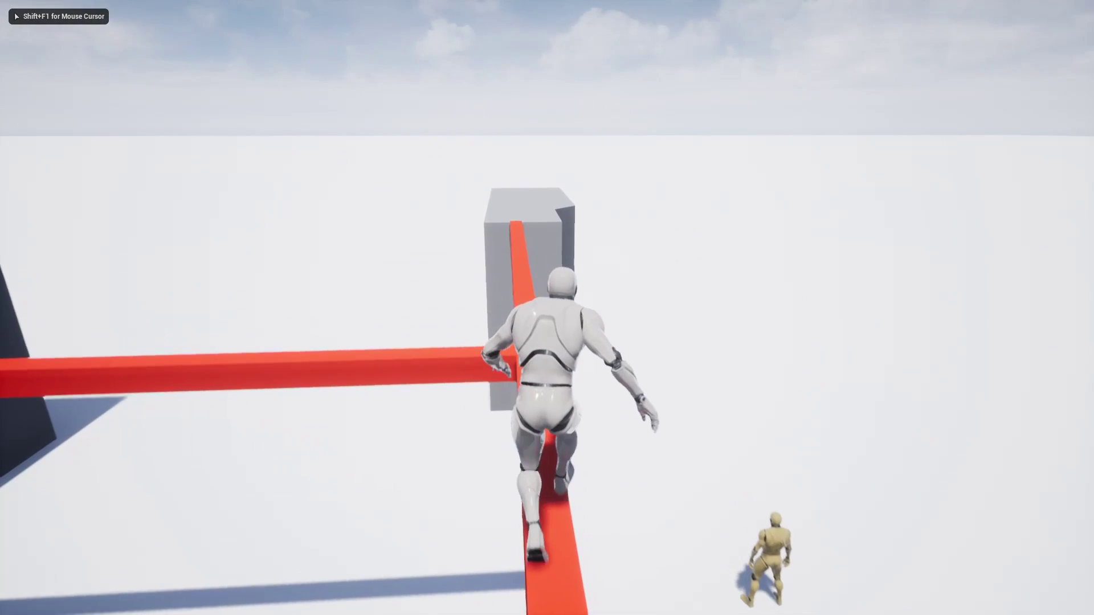
key("w")
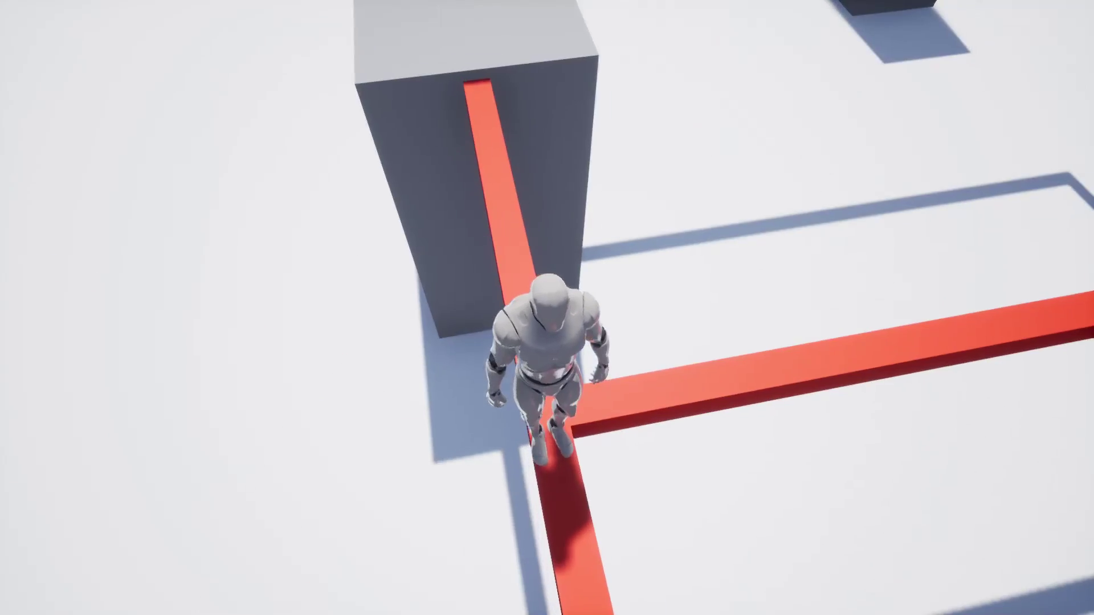
key("w")
key("w")
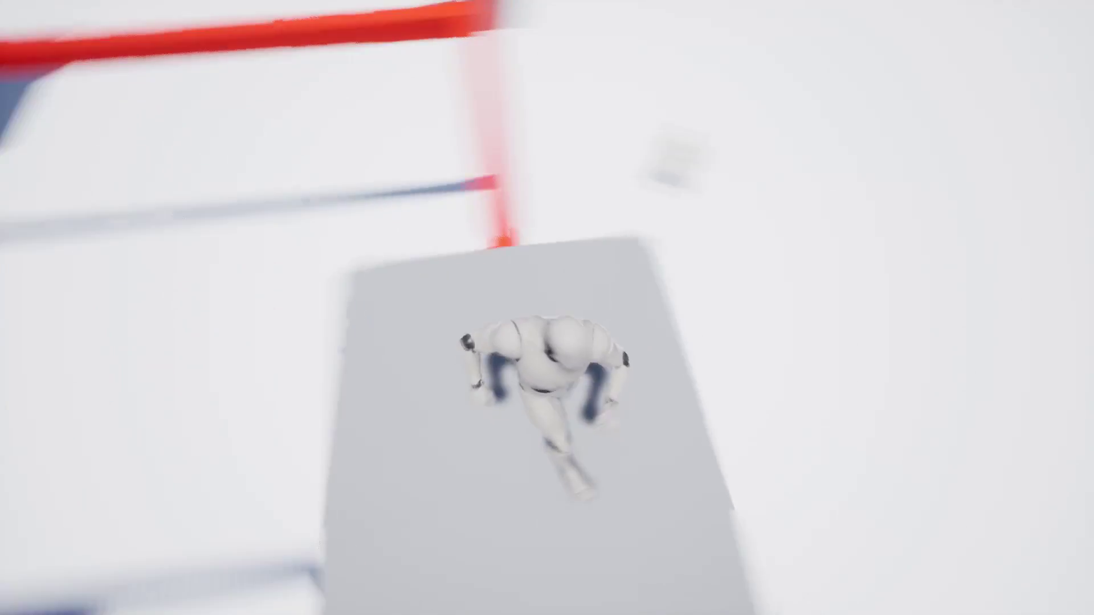
key("w")
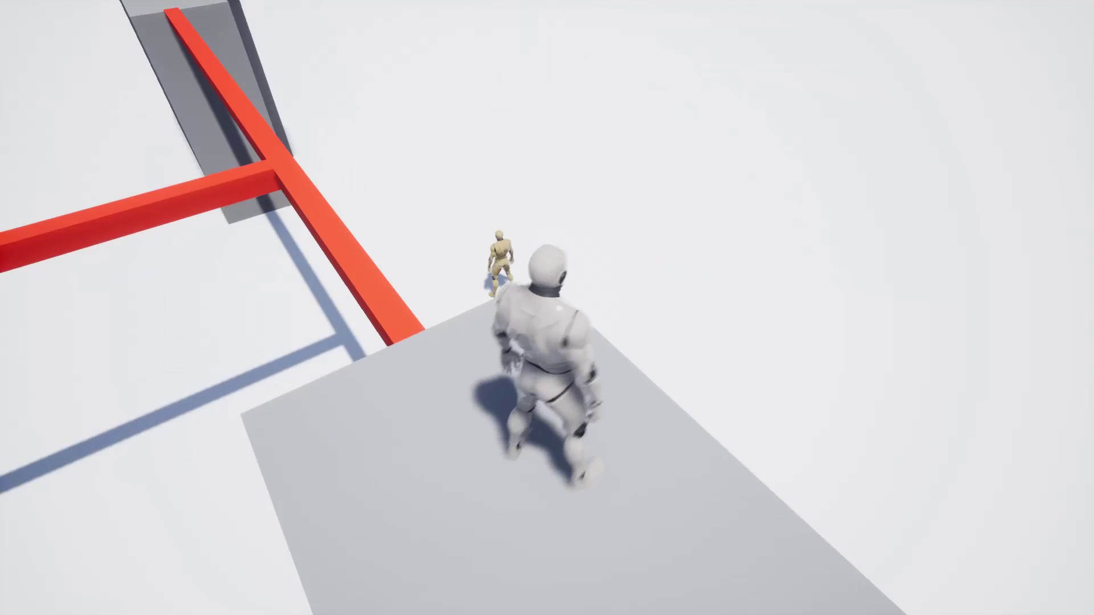
key("w")
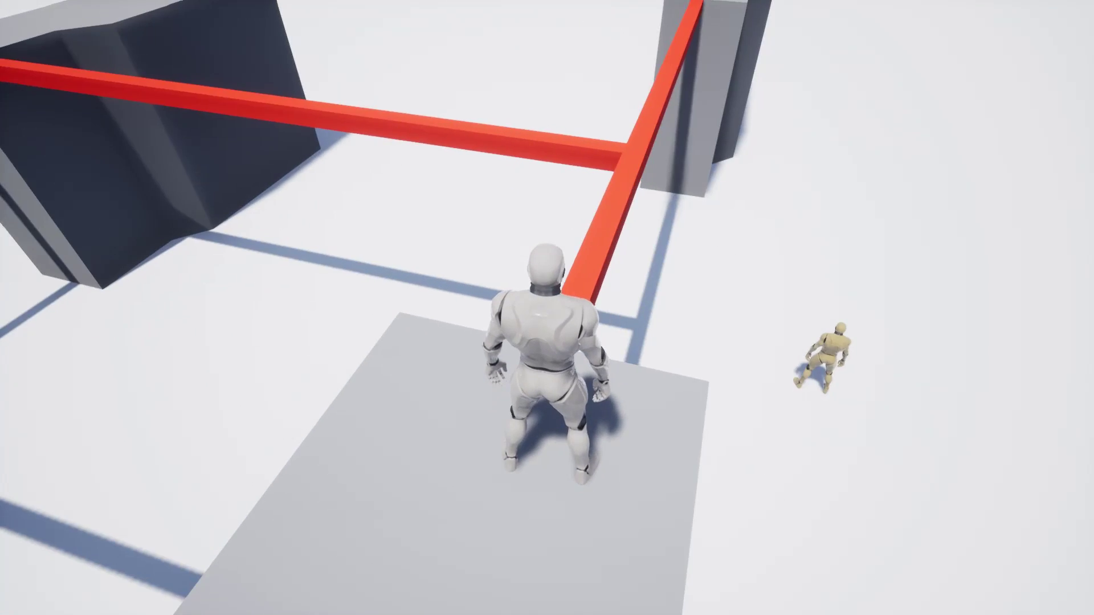
key("w")
key("w")
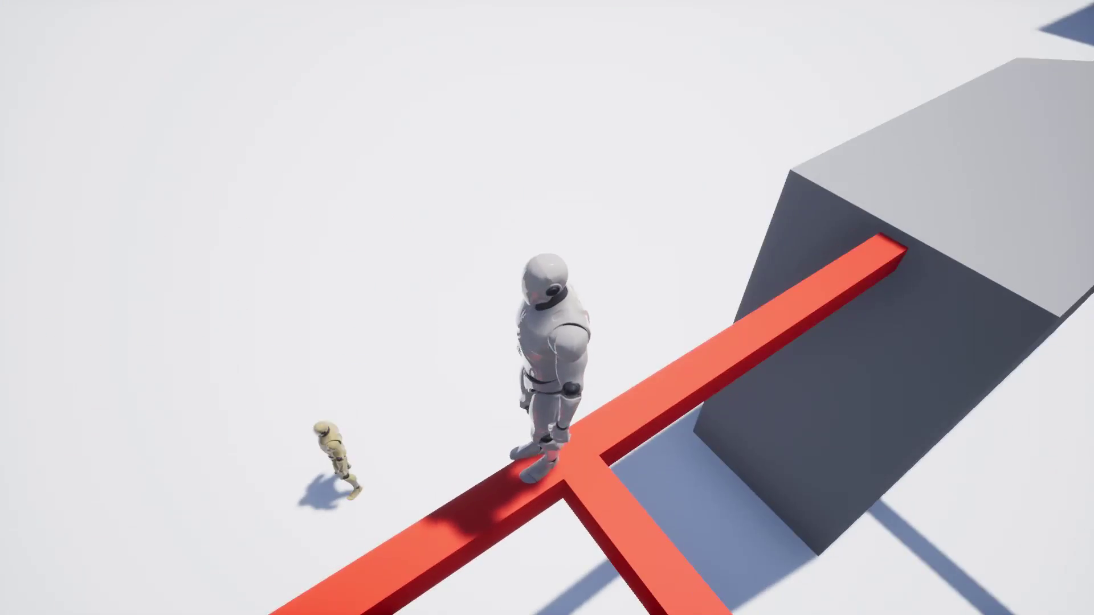
key("w")
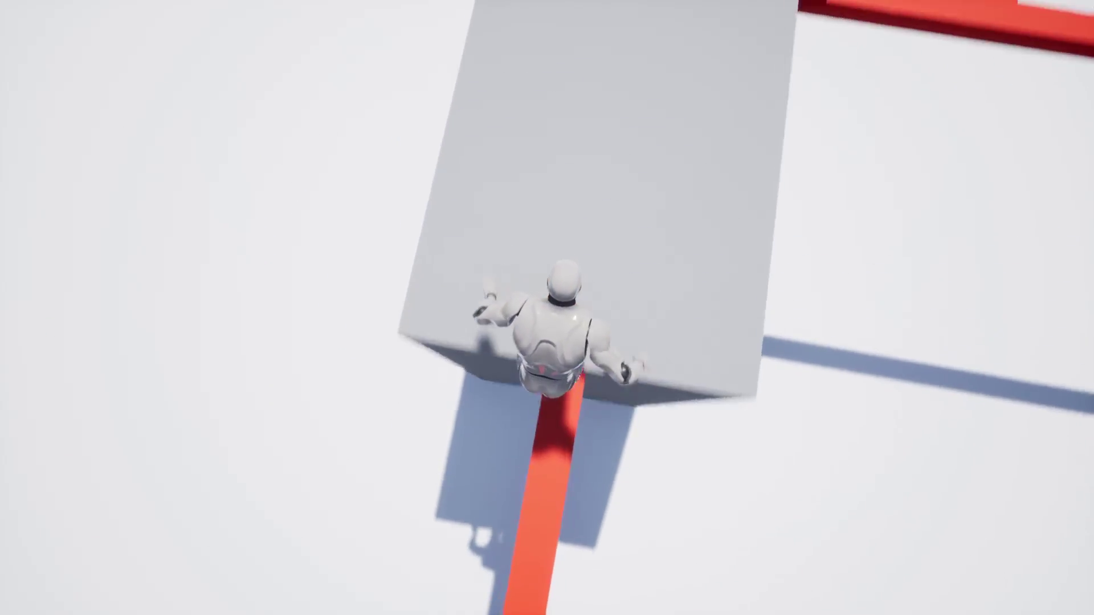
key("Escape")
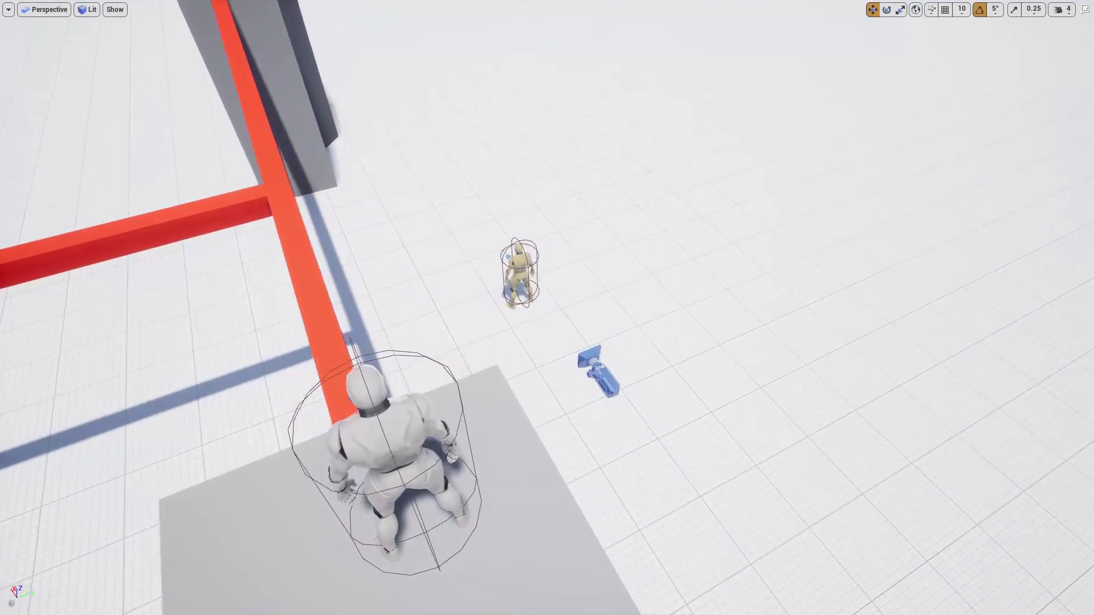
mouse_move(27, 368)
right_mouse_down()
mouse_move(36, 365)
mouse_move(27, 368)
right_mouse_up()
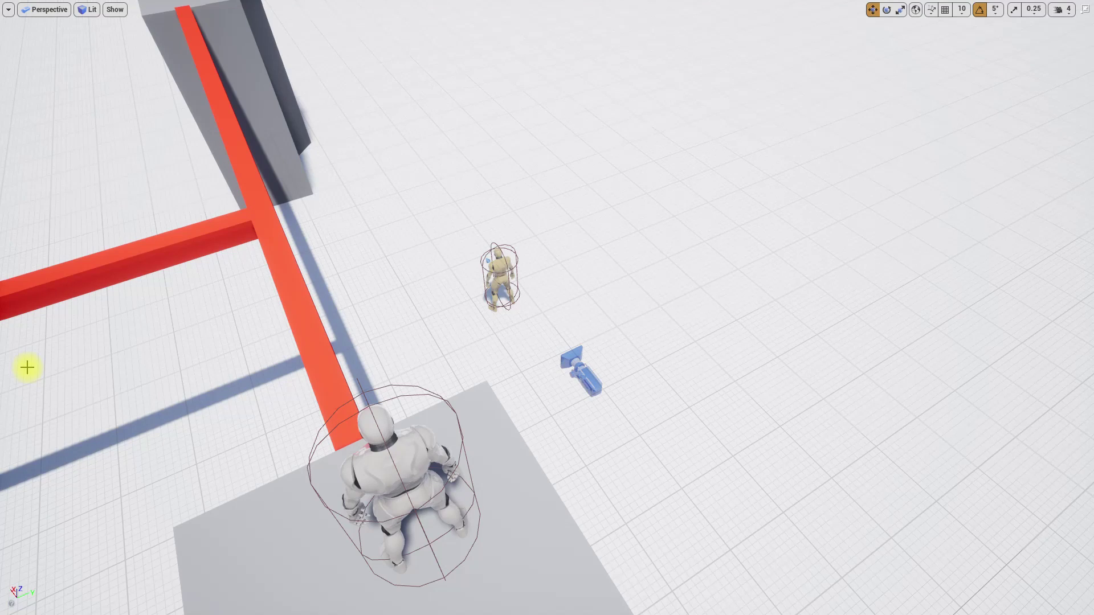
key("F11")
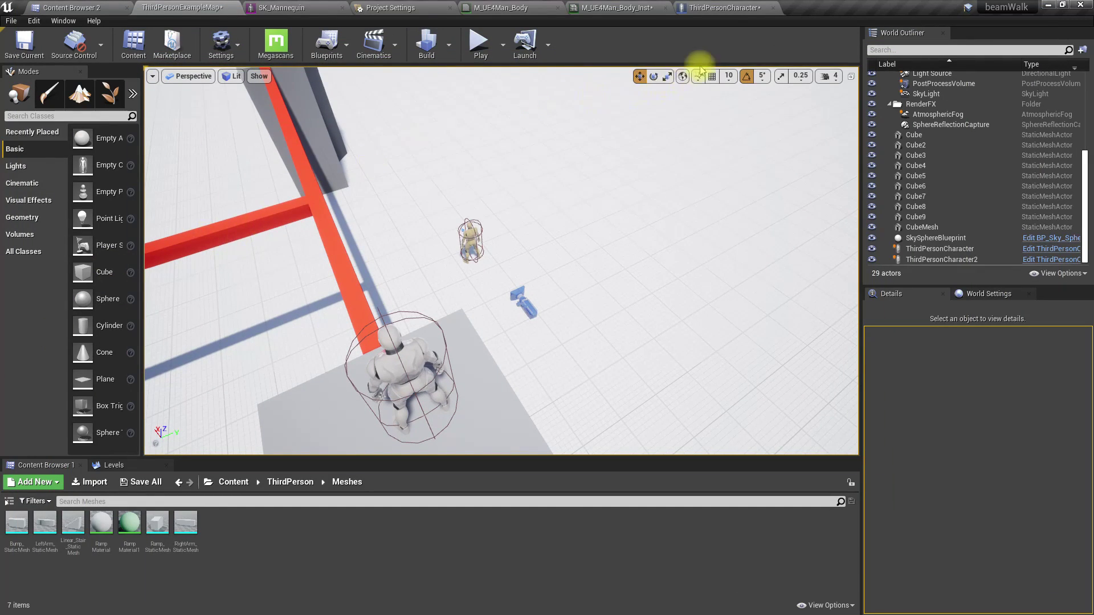
Step: Add the TakeDown input action event to the ThirdPersonCharacter Event Graph in the empty area below the Touch input comment
left_click(715, 6)
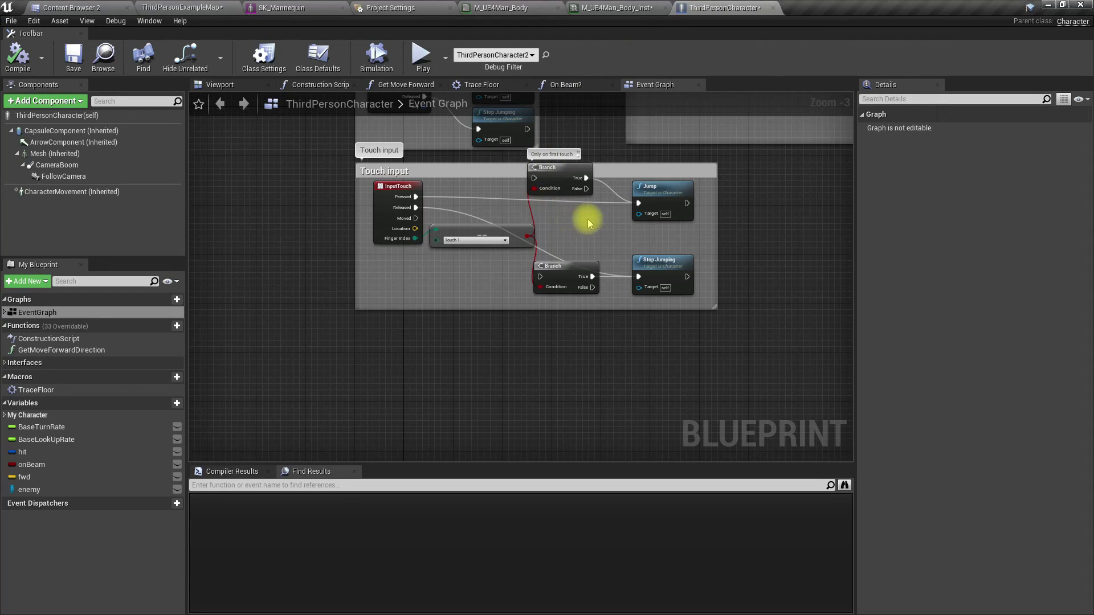
scroll(588, 222, "up", 3)
scroll(601, 225, "down", 8)
right_click_drag(556, 232, 477, 216)
scroll(459, 272, "up", 3)
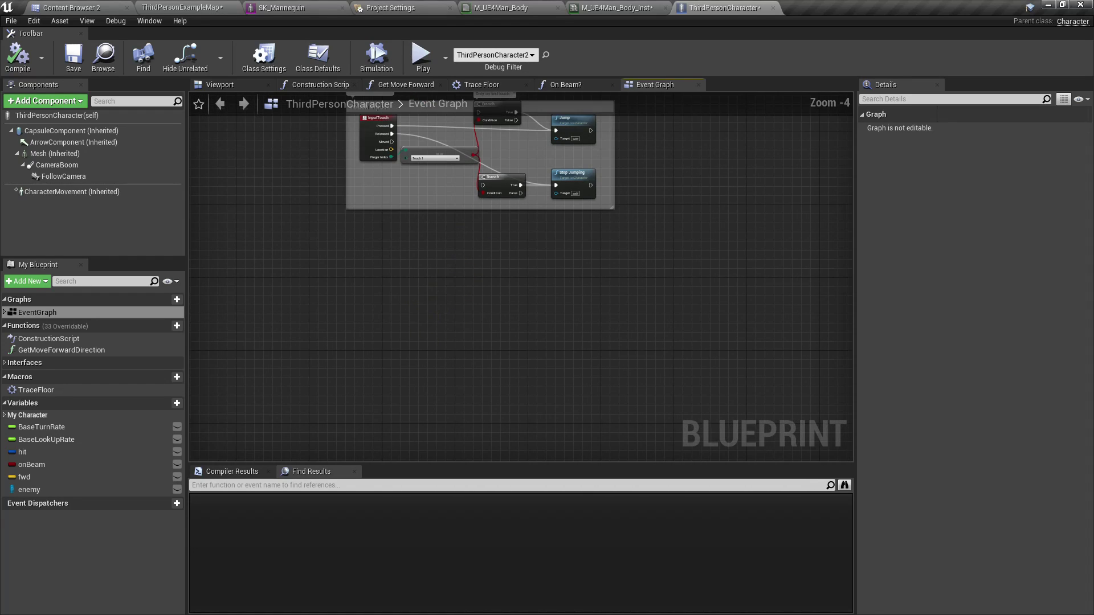
right_click_drag(431, 307, 446, 246)
type("taked")
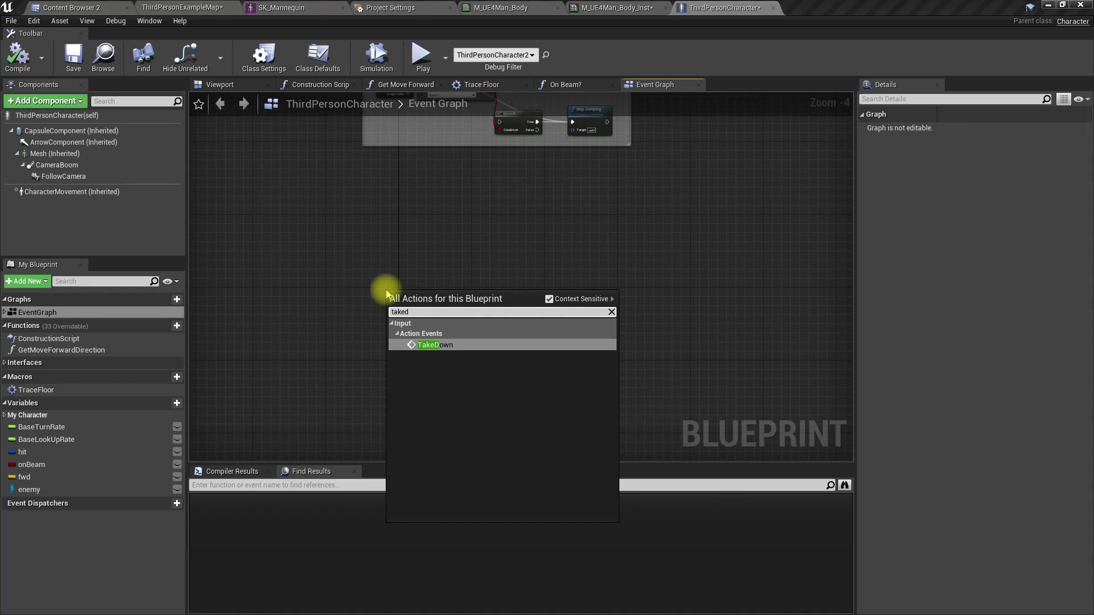
key("Return")
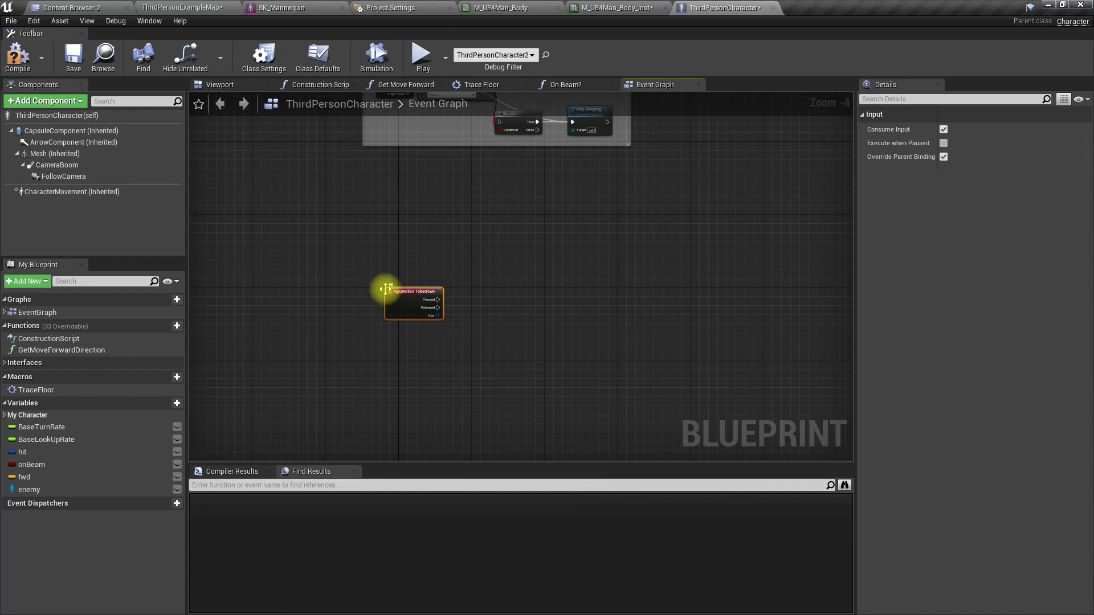
scroll(389, 250, "up", 5)
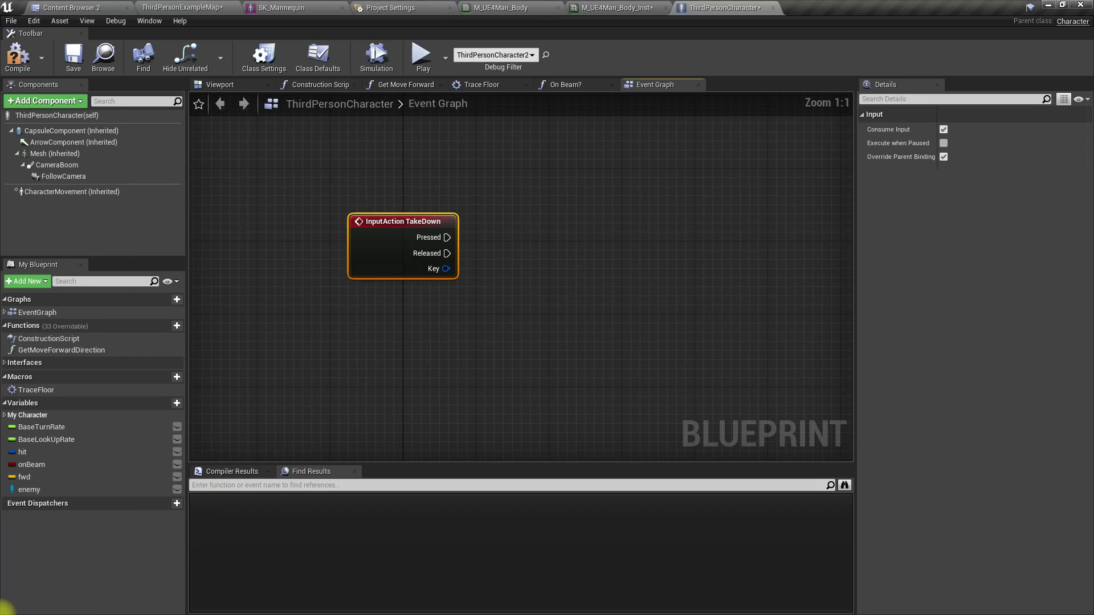
Step: Get the enemy variable, add the Is Valid macro from it, and connect TakeDown's Pressed output to its Exec
left_click_drag(29, 489, 548, 258)
left_click(504, 308)
type("is va")
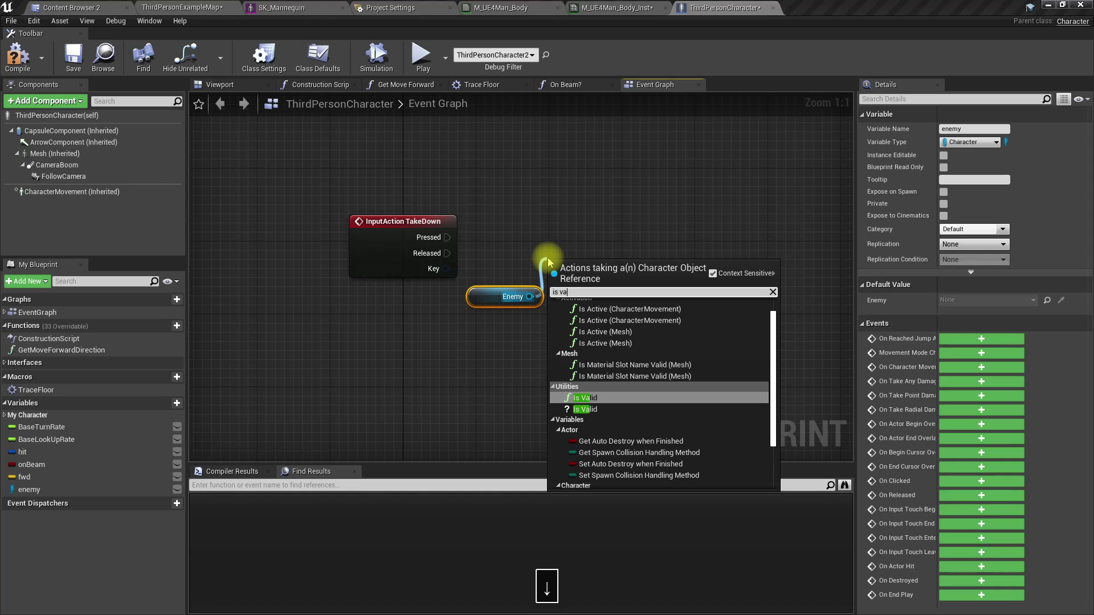
key("Down")
key("Return")
left_click_drag(612, 262, 451, 237)
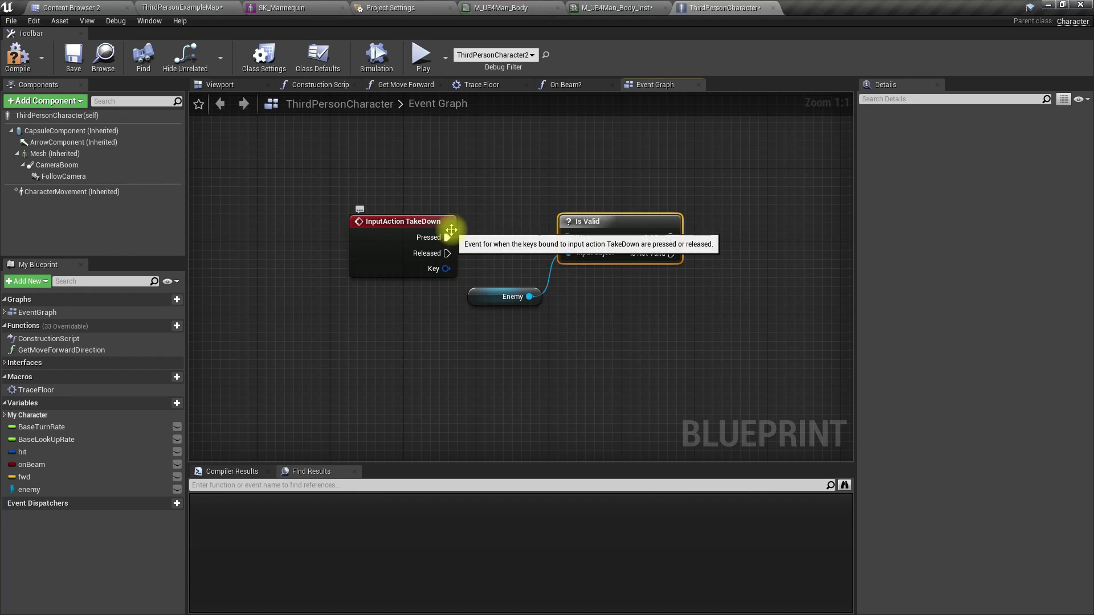
Step: Examine the player on the block and the tan target below in the level, and return to the ThirdPersonCharacter graph
left_click(184, 7)
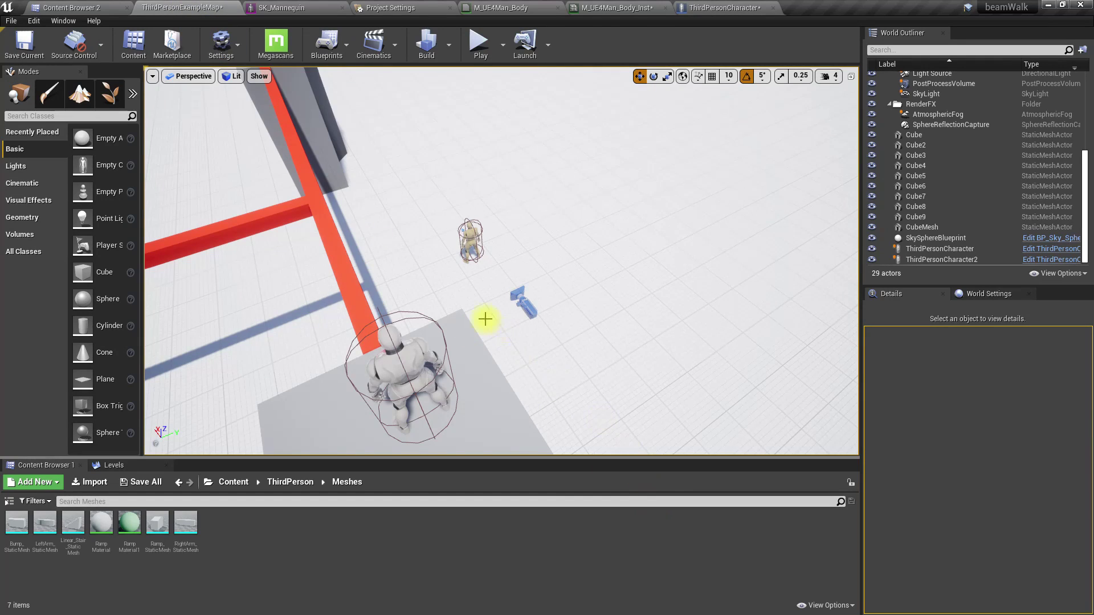
right_click_drag(486, 318, 441, 299)
left_click(541, 298)
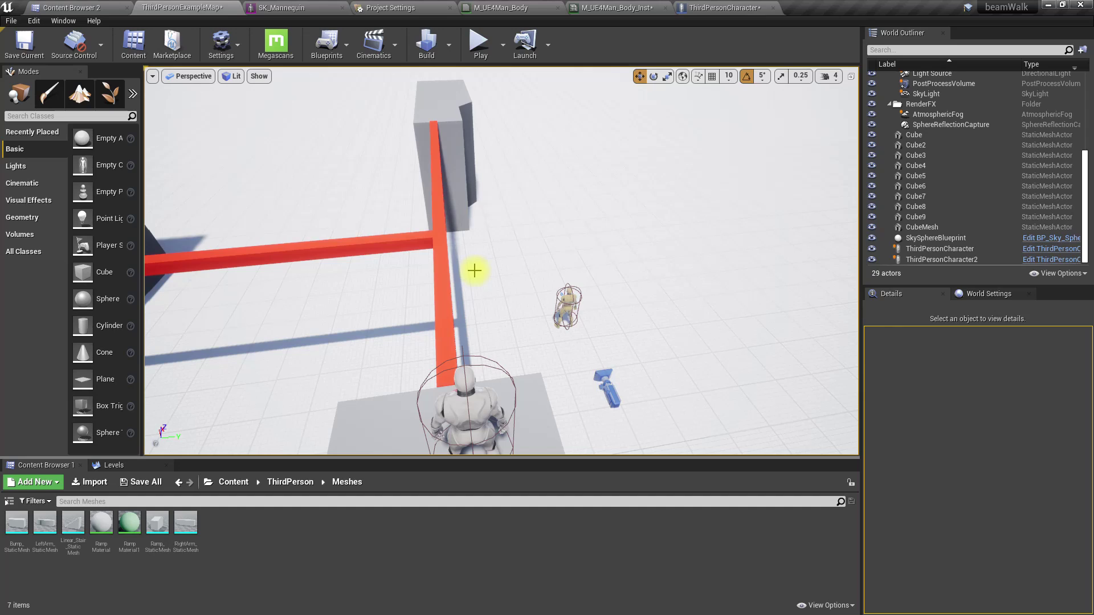
left_click(724, 8)
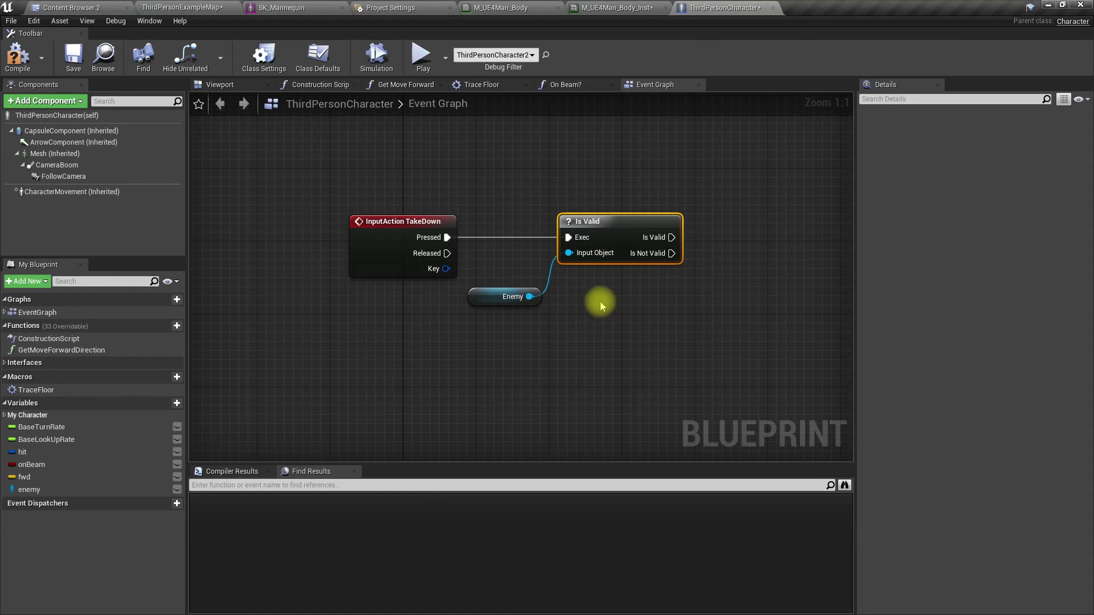
Step: Move the Enemy node up closer to the Is Valid node, make the enemy variable instance editable, and compile the blueprint
right_click_drag(674, 329, 578, 352)
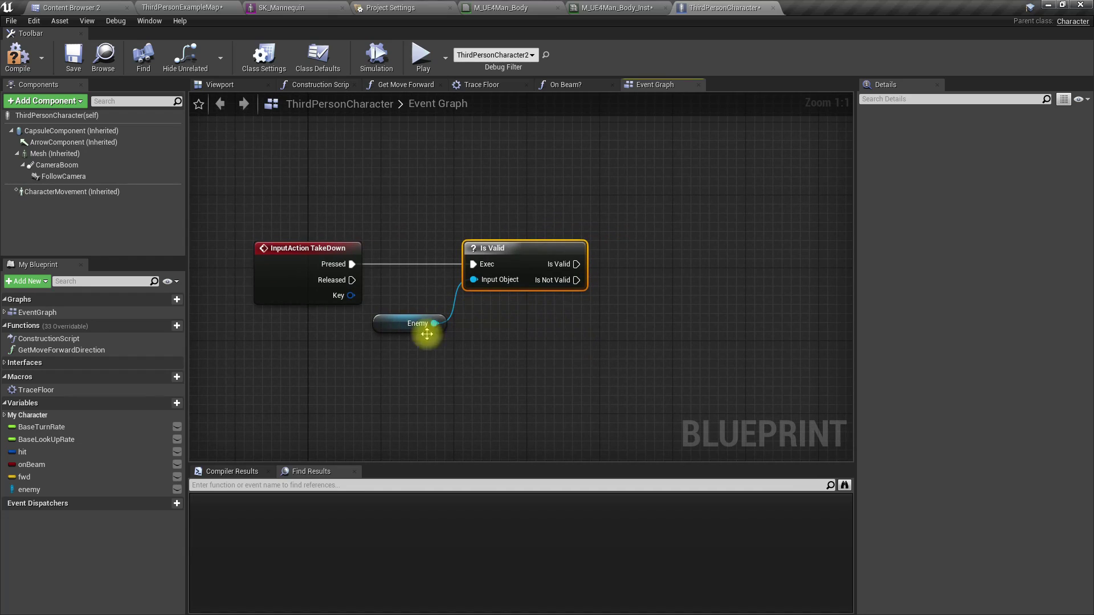
left_click_drag(388, 333, 388, 324)
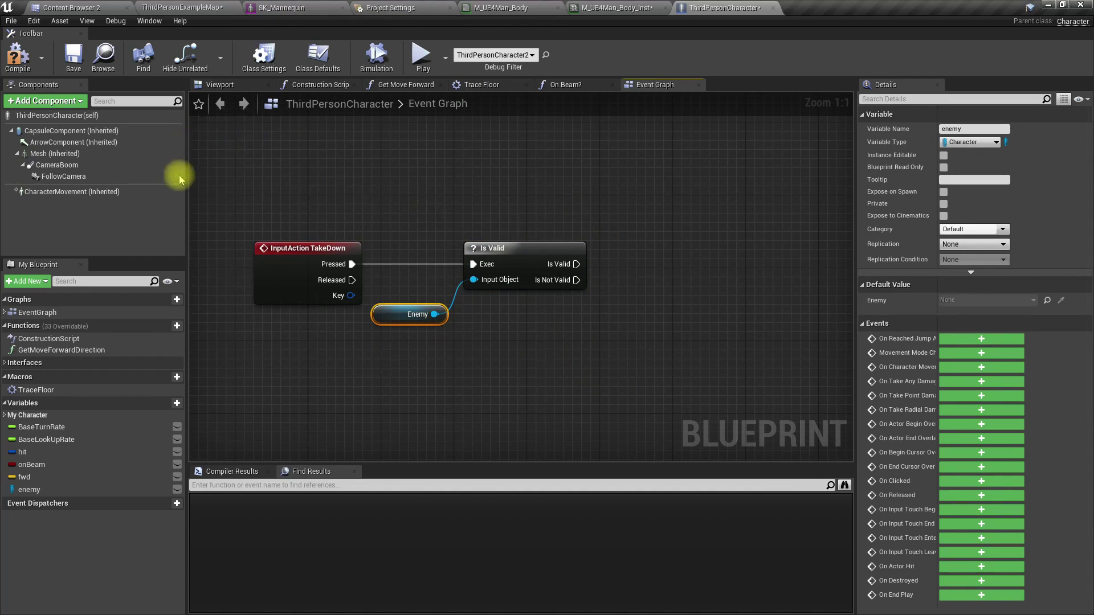
left_click(177, 489)
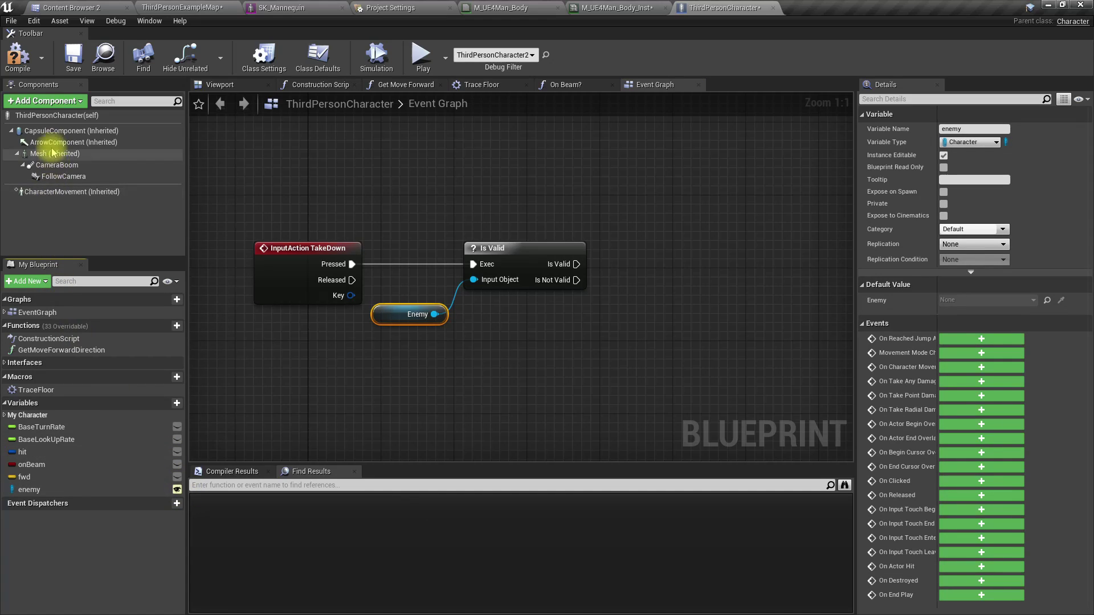
left_click(18, 57)
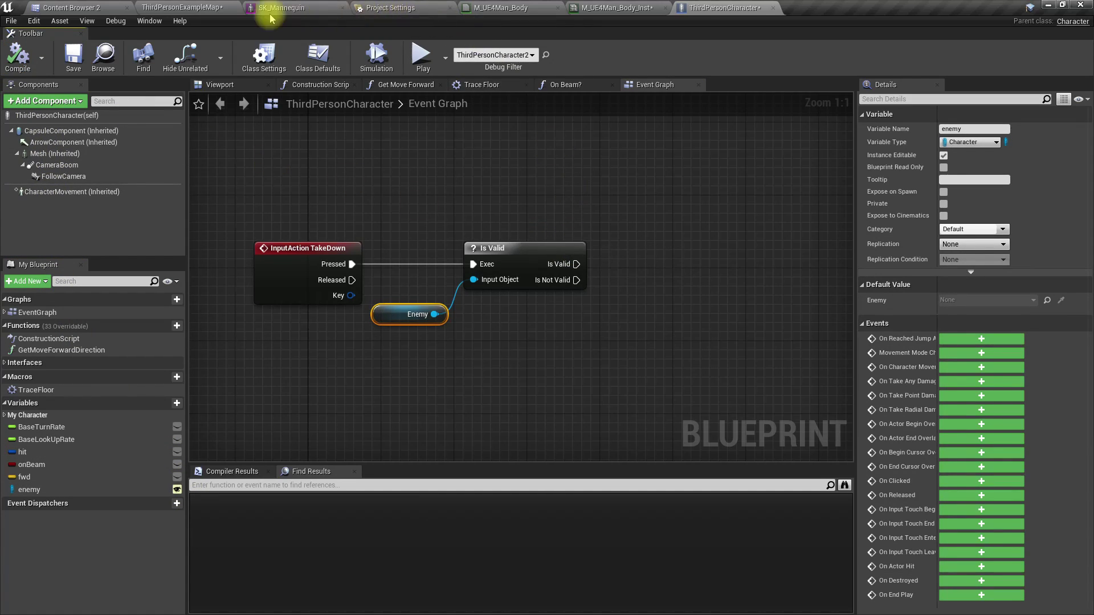
Step: Select the grey character on the block in the level and check its auto possess settings
left_click(184, 7)
left_click(482, 411)
left_click(1026, 443)
type("poss")
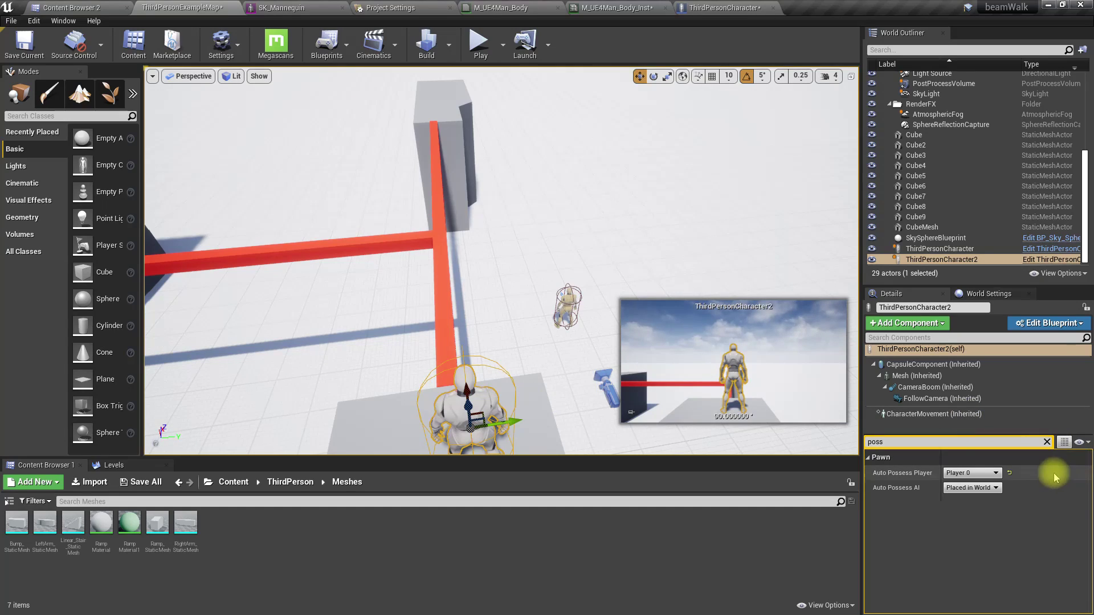
left_click(1047, 443)
Step: Set the Enemy property of ThirdPersonCharacter2 to the tan character picked in the level
scroll(997, 527, "down", 10)
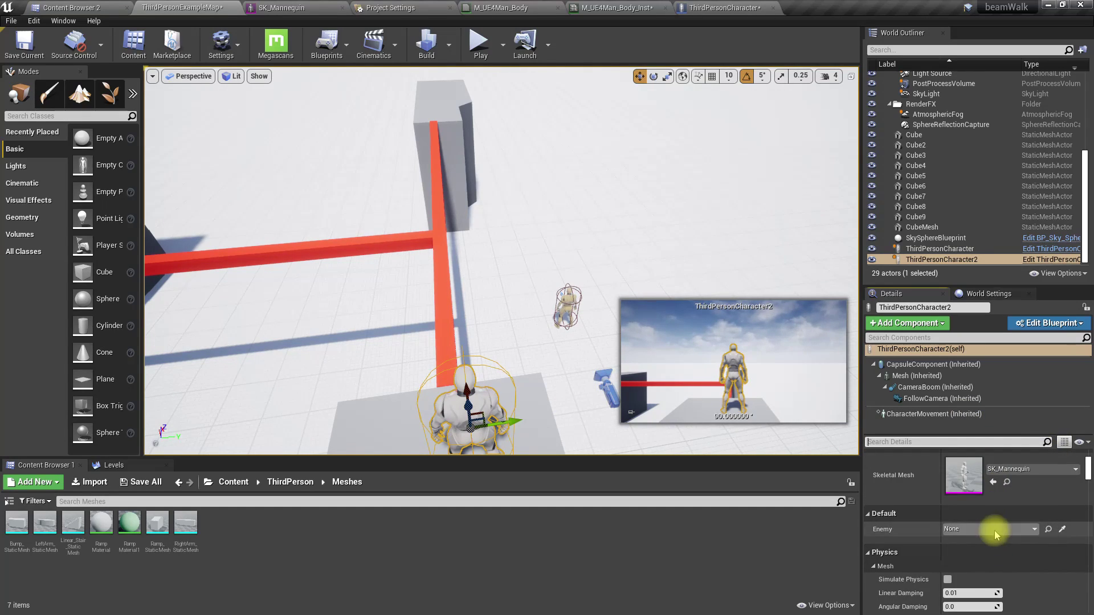
left_click(1062, 529)
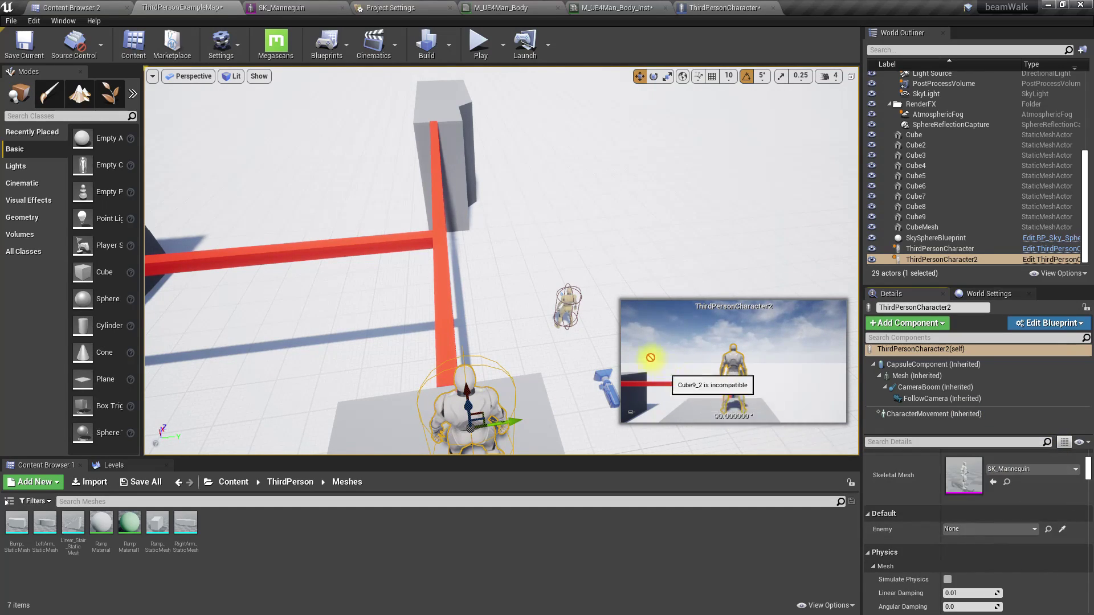
left_click(574, 297)
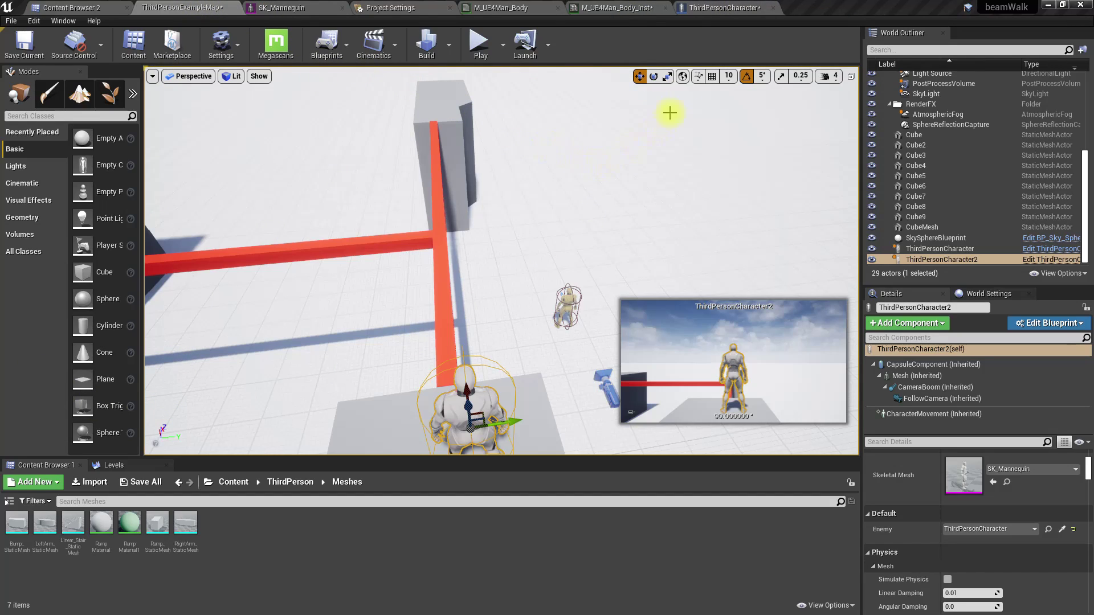
Step: Return to the ThirdPersonCharacter Event Graph and add a Find Look at Rotation node below the Is Valid node
left_click(694, 6)
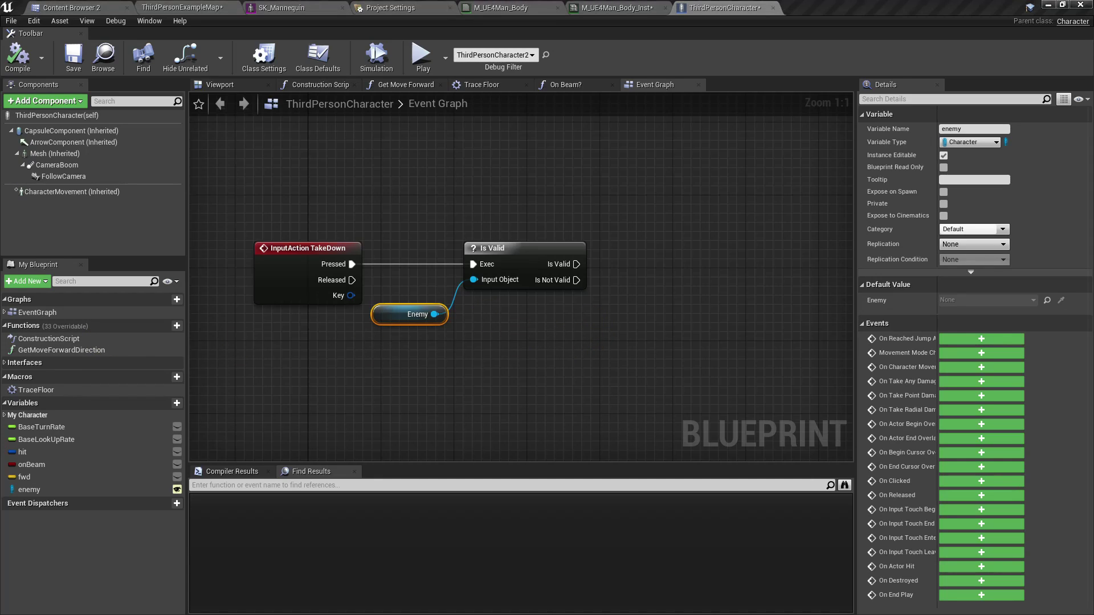
right_click_drag(547, 302, 506, 313)
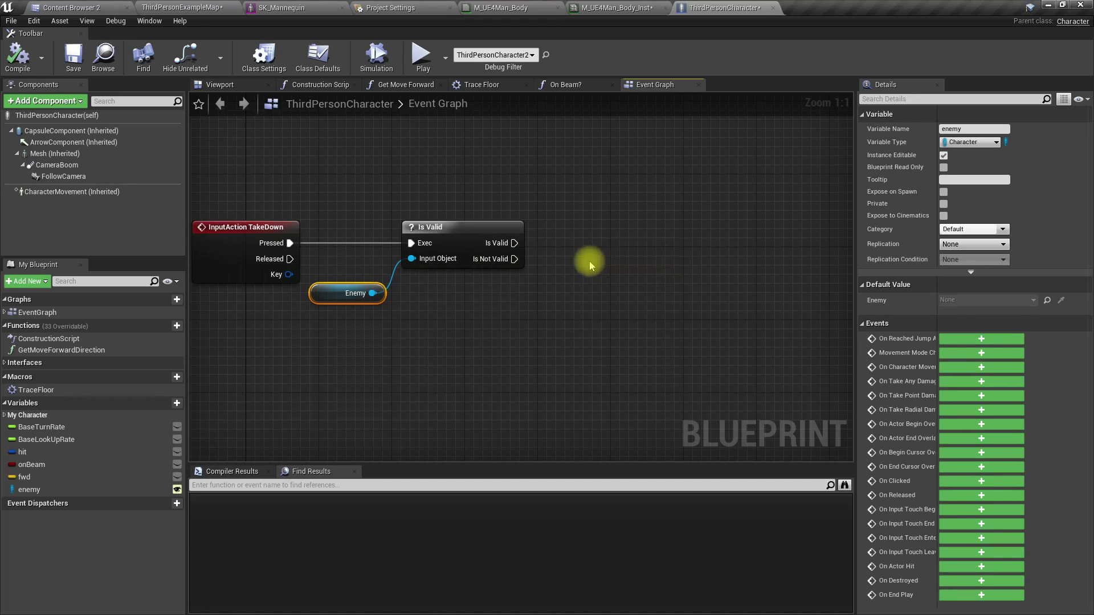
left_click_drag(516, 245, 591, 247)
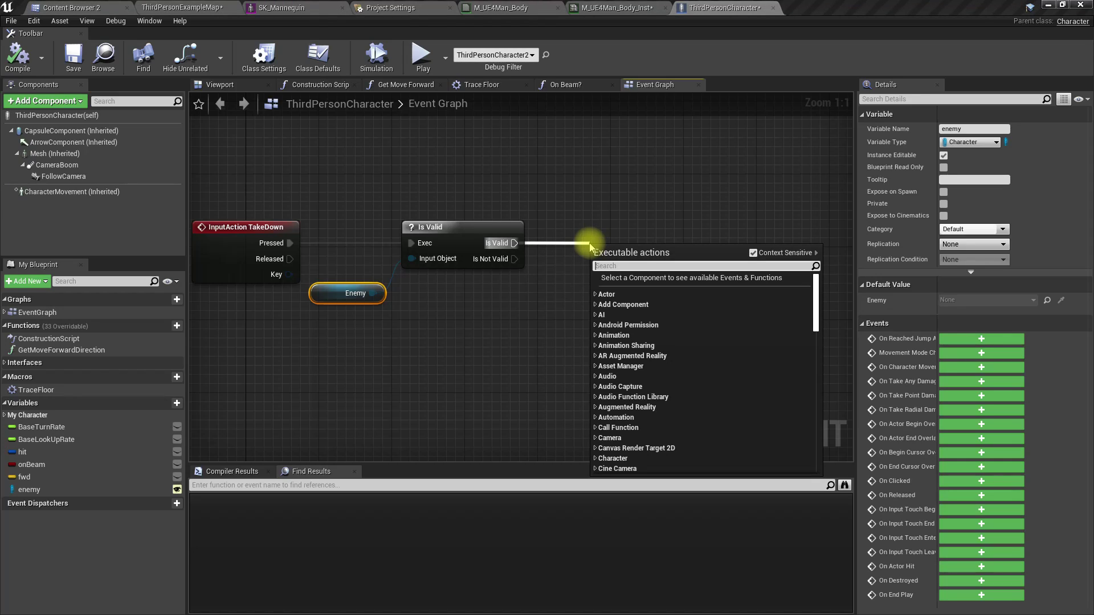
left_click(159, 294)
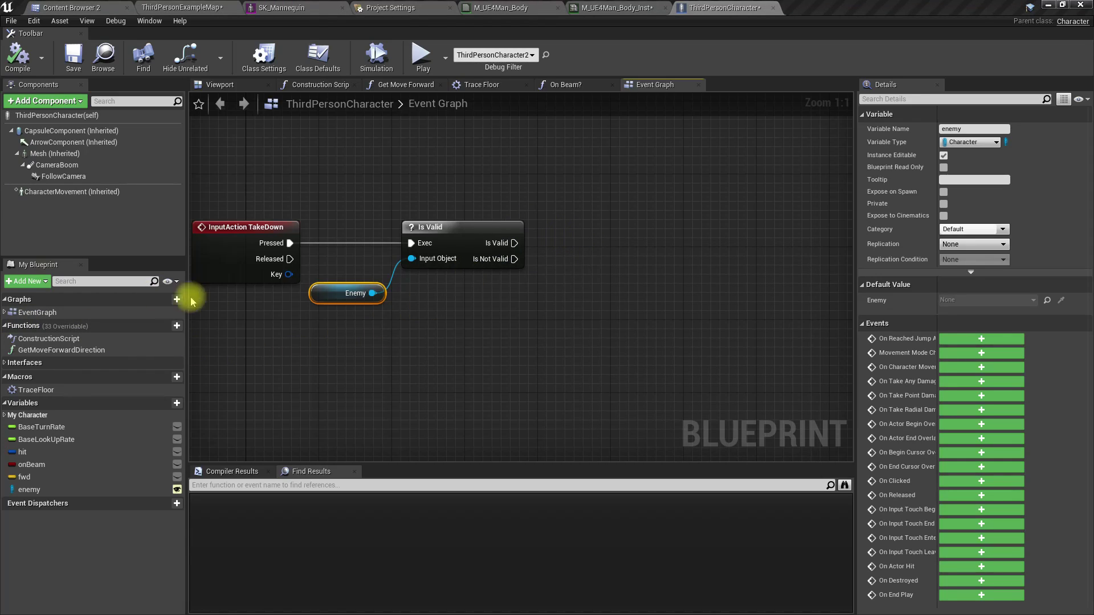
right_click(433, 342)
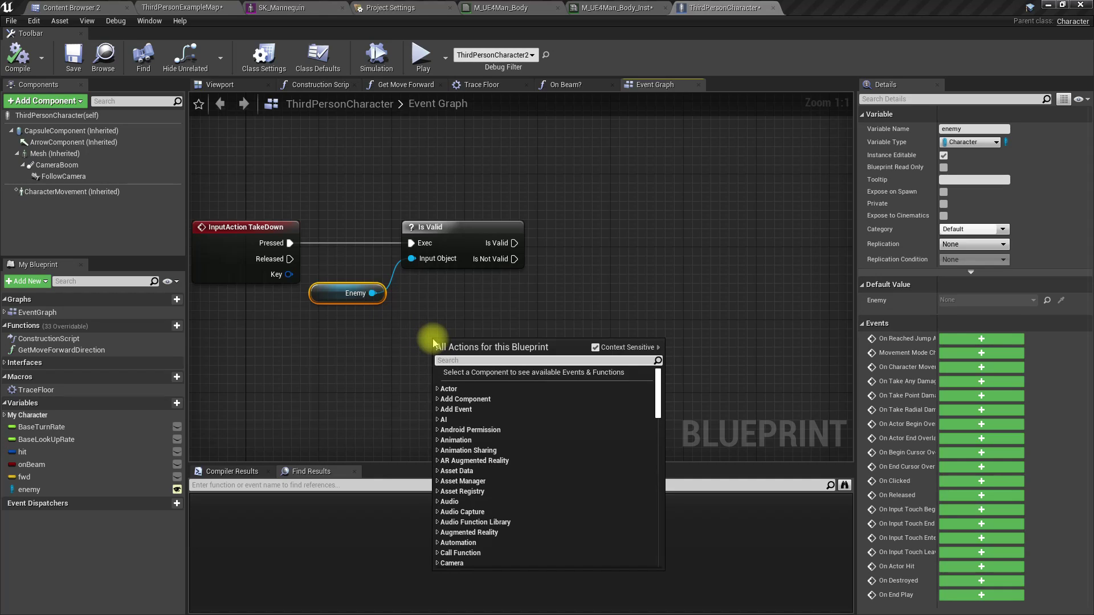
type("find look")
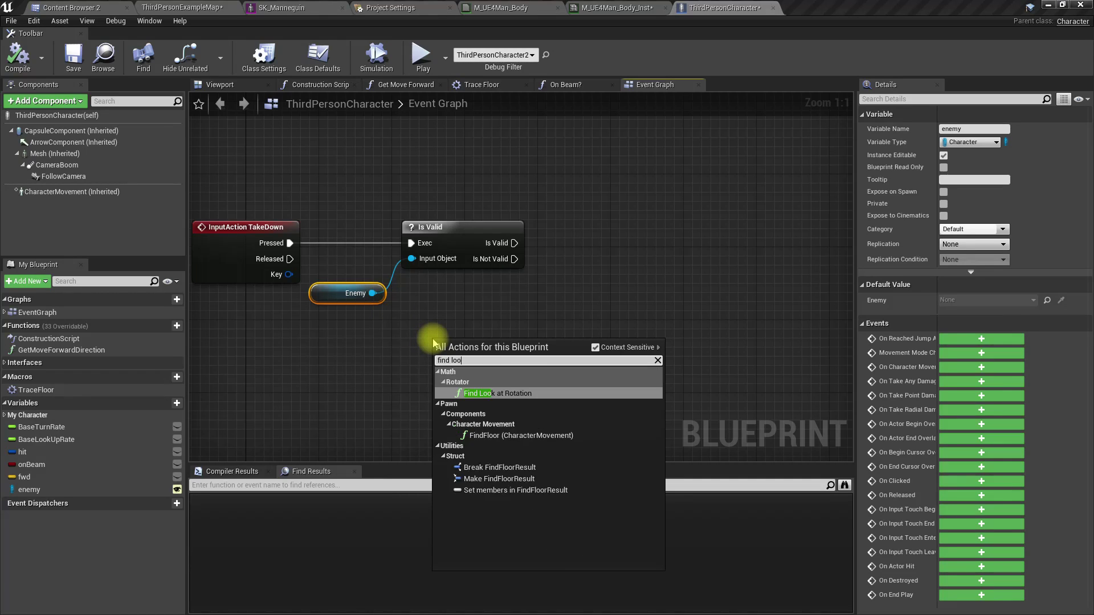
key("Return")
Step: Add a GetActorLocation node targeting self that feeds the Start of Find Look at Rotation, and place it below the Enemy node
left_click_drag(490, 342, 433, 377)
type("get actor loca")
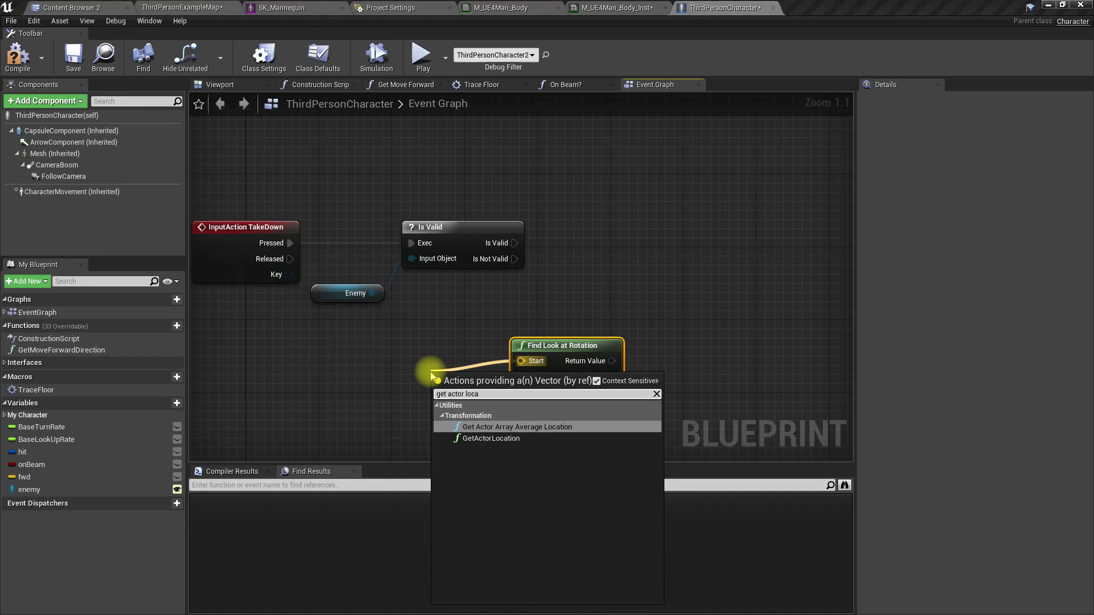
key("Down")
key("Return")
left_click_drag(494, 403, 366, 376)
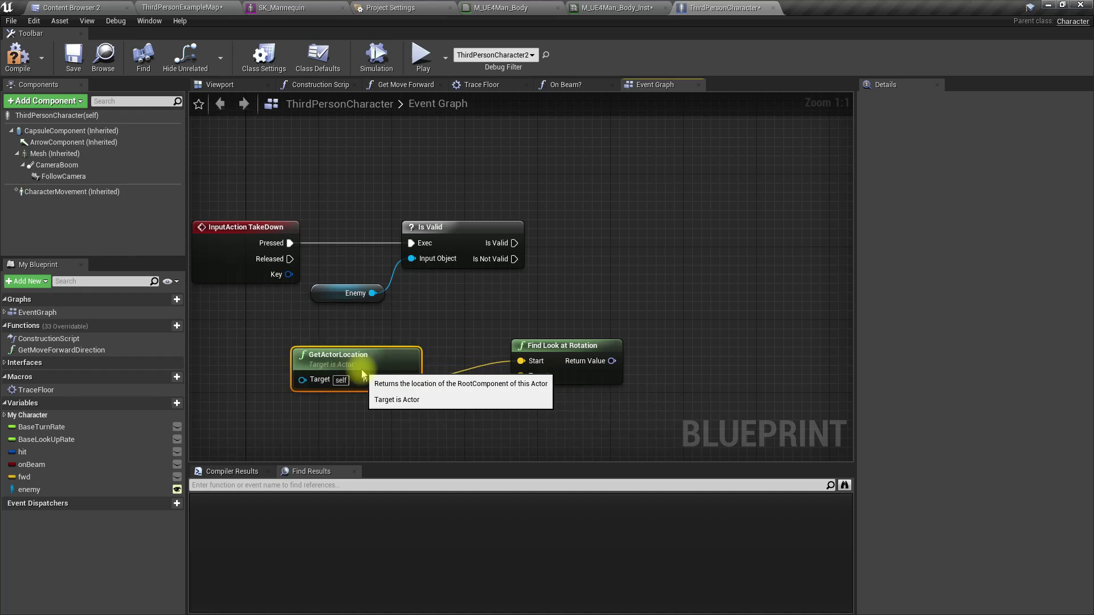
Step: Add a GetActorLocation node for Enemy, connect its return value to Find Look at Rotation's Target, and move the rotation node closer
left_click_drag(372, 293, 310, 405)
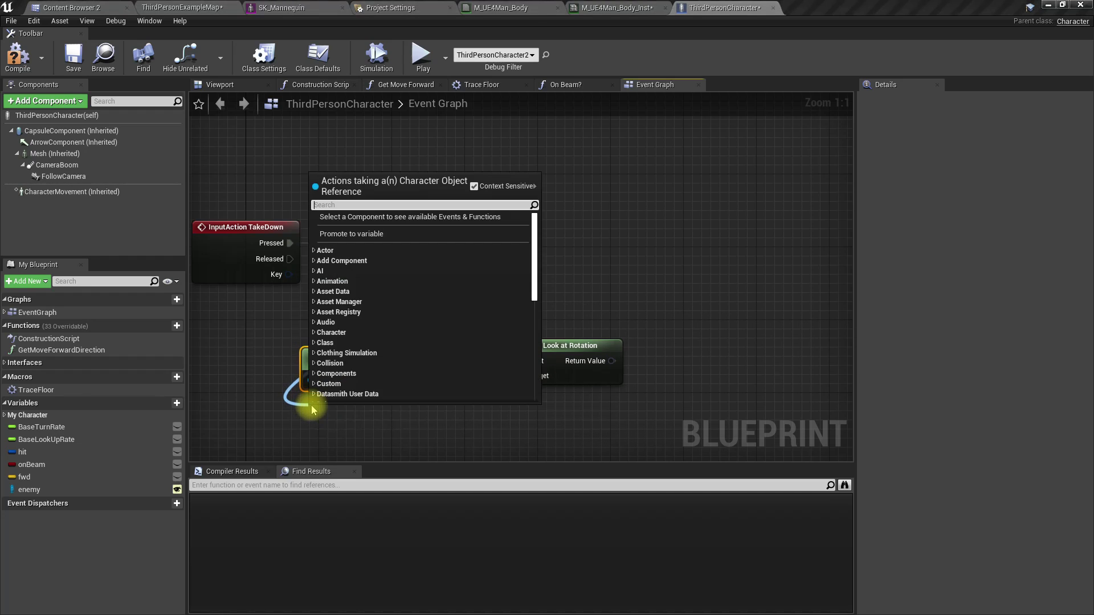
type("gh")
key("BackSpace")
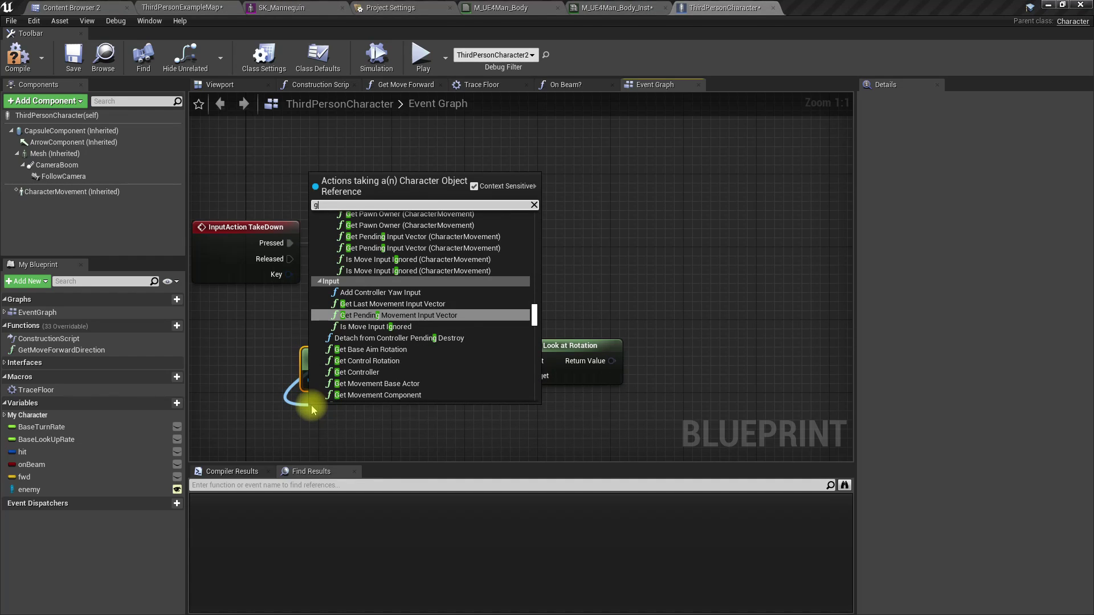
type("get act")
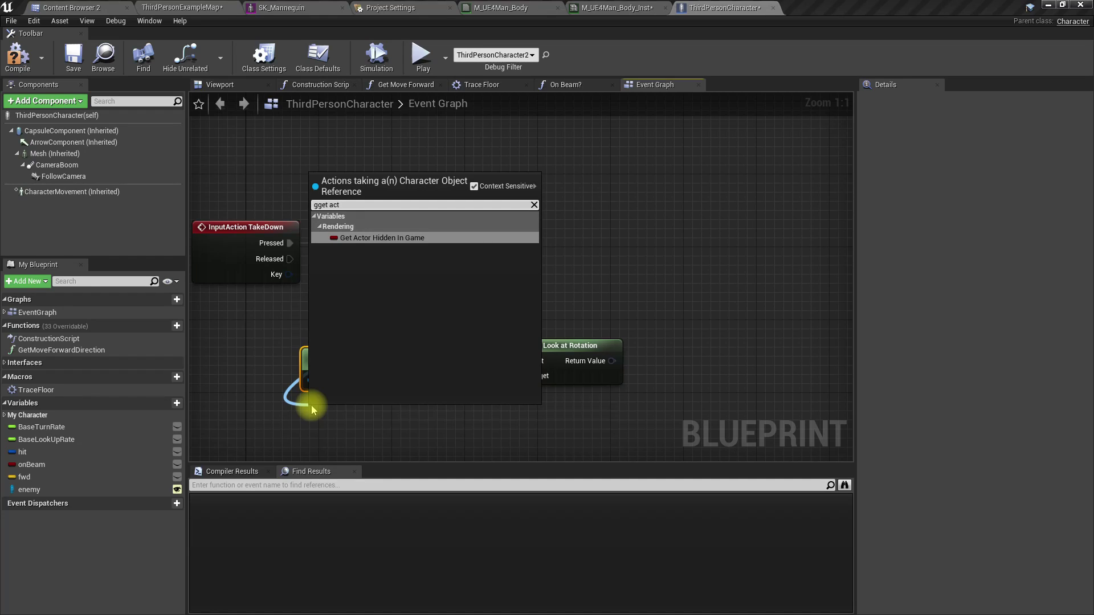
type("or loc")
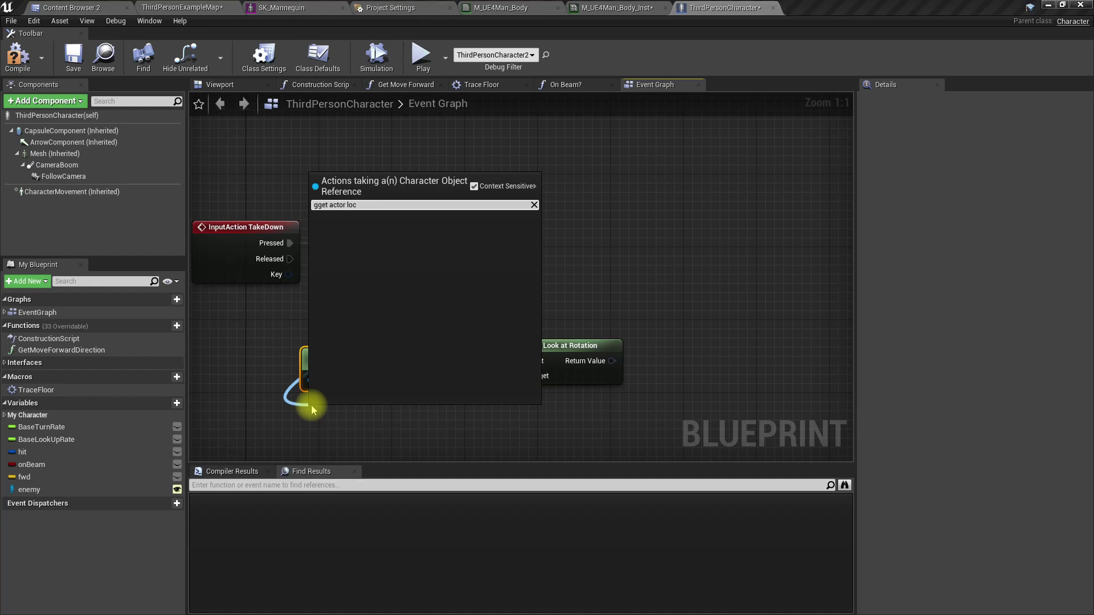
key("BackSpace")
key("BackSpace")
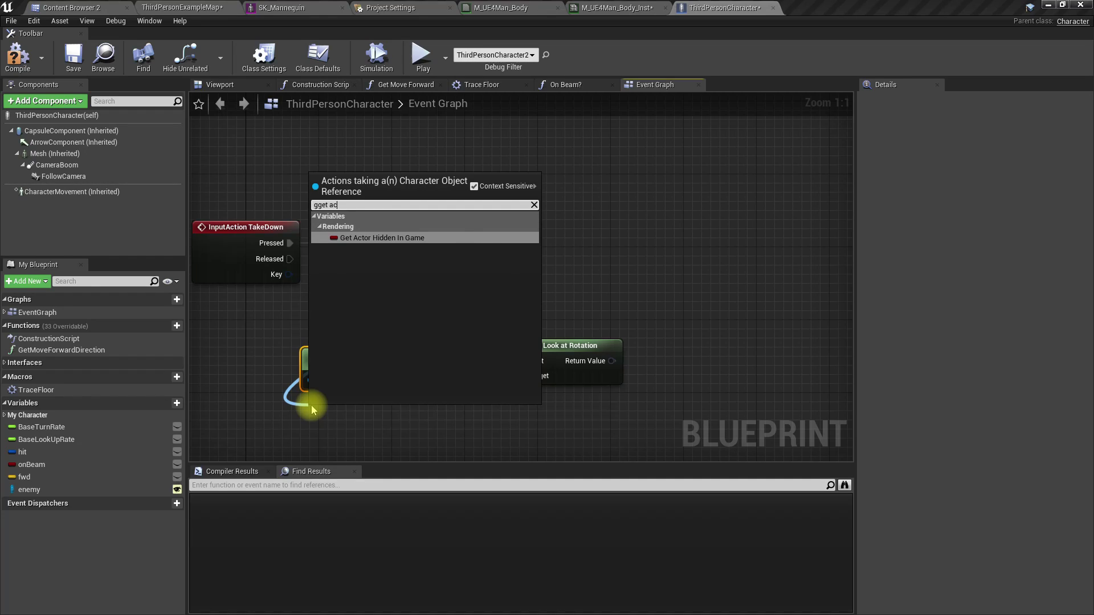
key("BackSpace")
key("BackSpace")
key("BackSpace")
key("BackSpace")
key("BackSpace")
key("BackSpace")
type("et actor loc")
key("Return")
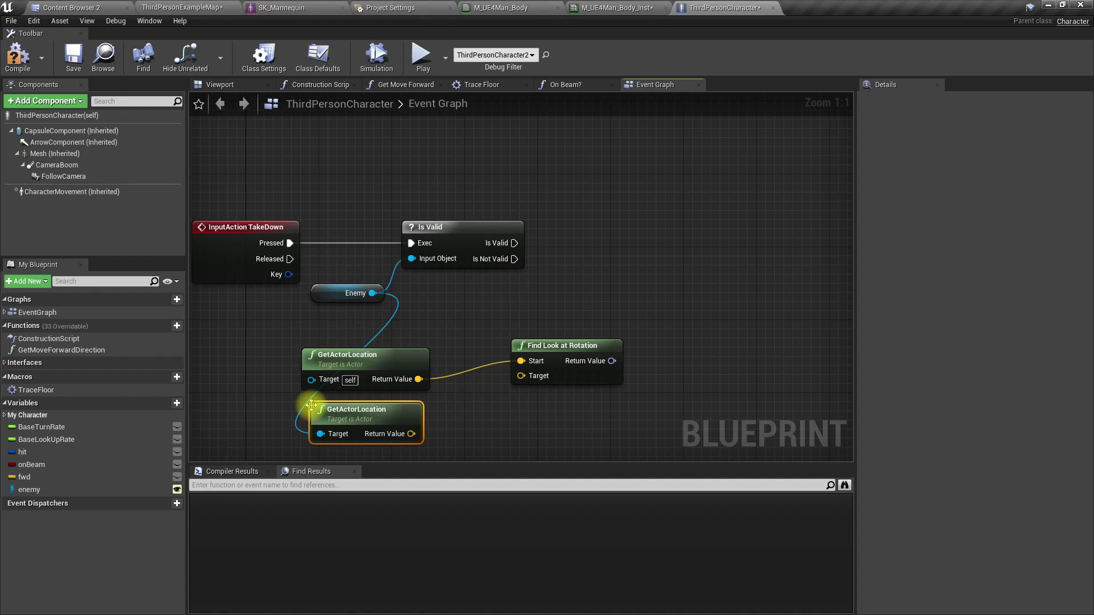
left_click_drag(411, 434, 544, 354)
right_click_drag(621, 352, 552, 353)
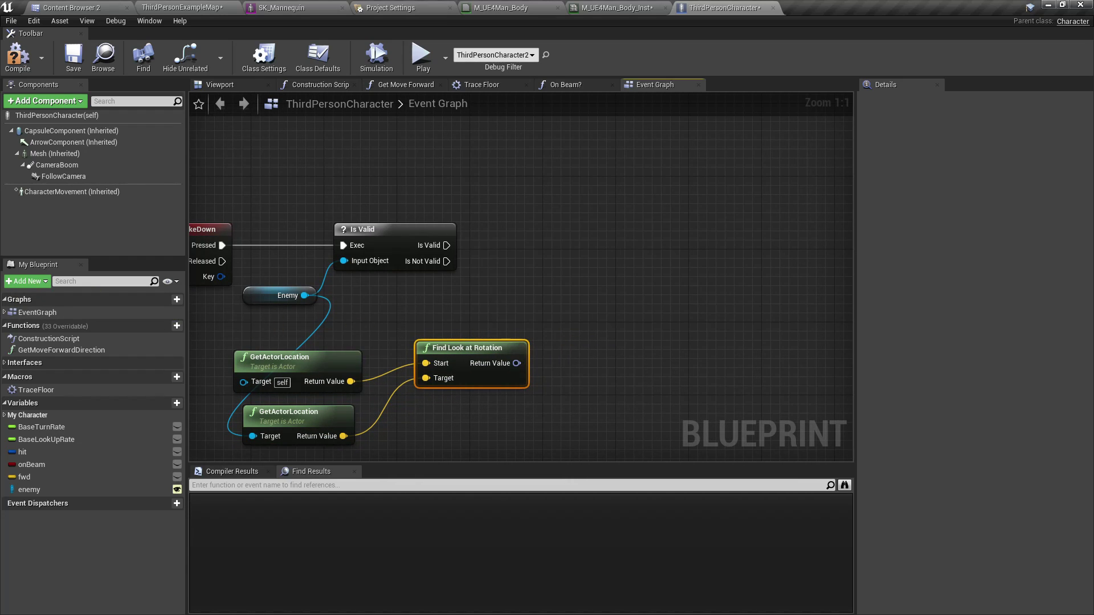
mouse_move(460, 292)
right_mouse_down()
mouse_move(483, 296)
mouse_move(446, 287)
right_mouse_up()
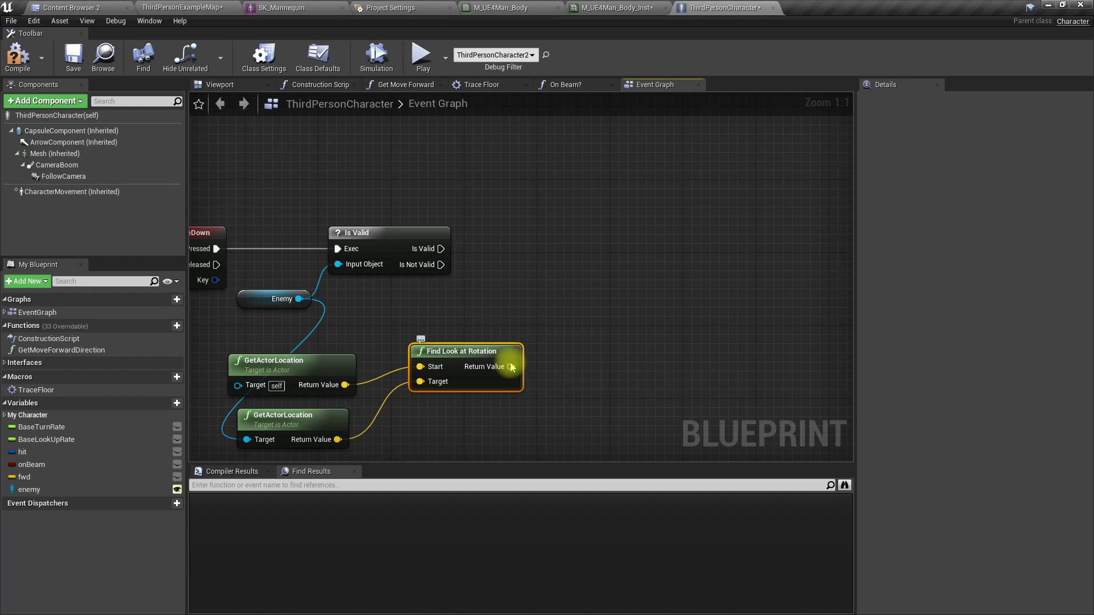
right_click_drag(440, 293, 420, 310)
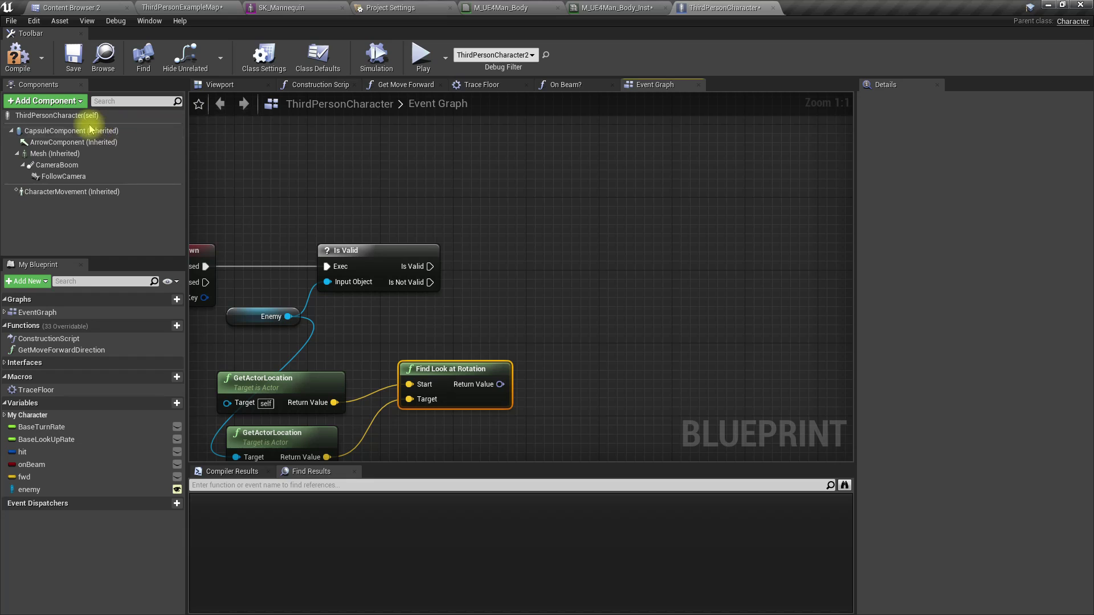
Step: Add a Move Component To node for the Capsule Component and feed its Target Relative Location from the self GetActorLocation node
left_click_drag(39, 130, 464, 223)
left_click_drag(542, 225, 601, 266)
type("movecompo")
key("Return")
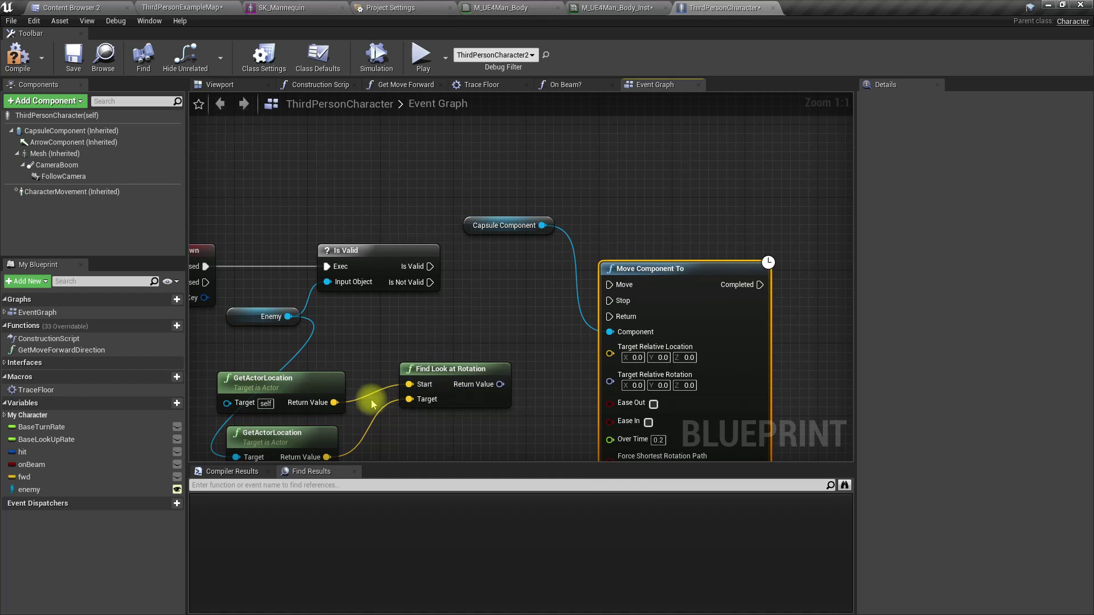
left_click_drag(328, 406, 609, 353)
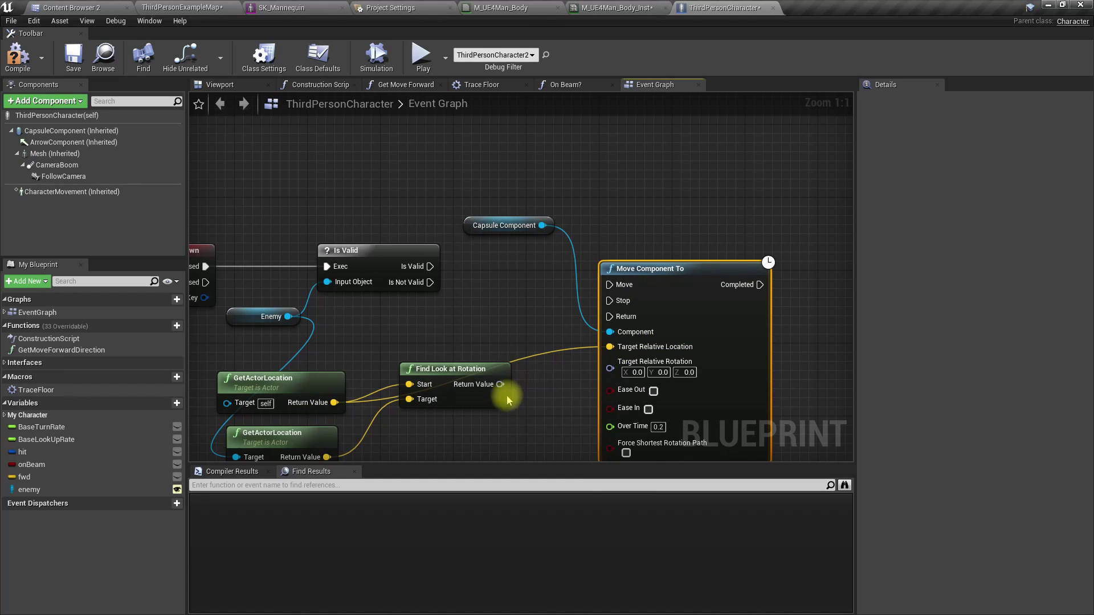
Step: Split the Find Look at Rotation result and Target Relative Rotation into components, and connect only the Z (Yaw) values
right_click_drag(500, 394, 485, 339)
right_click(485, 336)
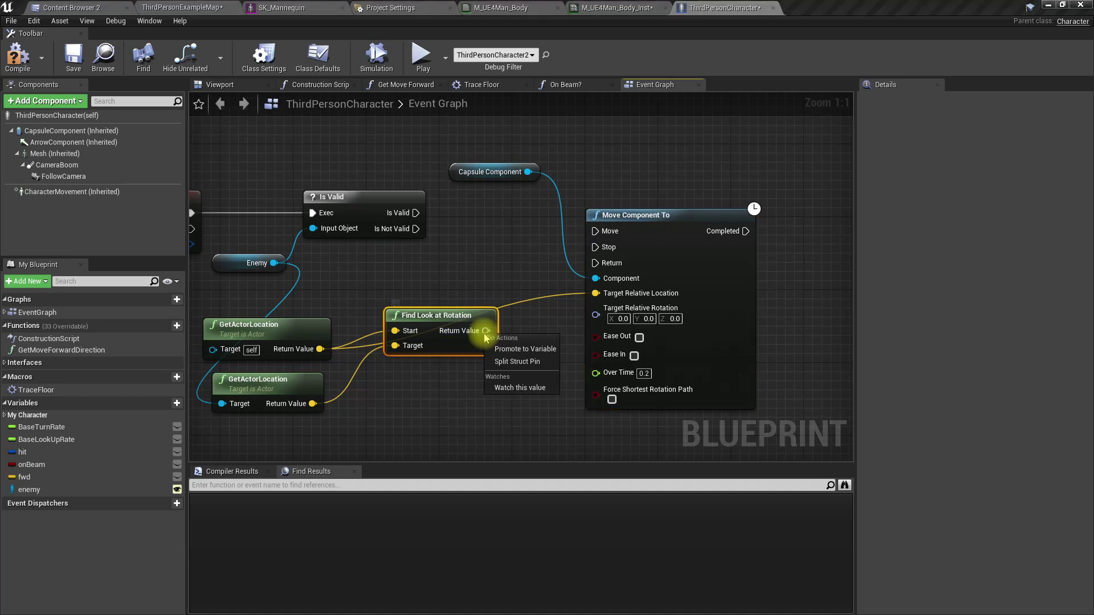
left_click(516, 370)
left_click_drag(515, 361, 521, 359)
right_click(594, 317)
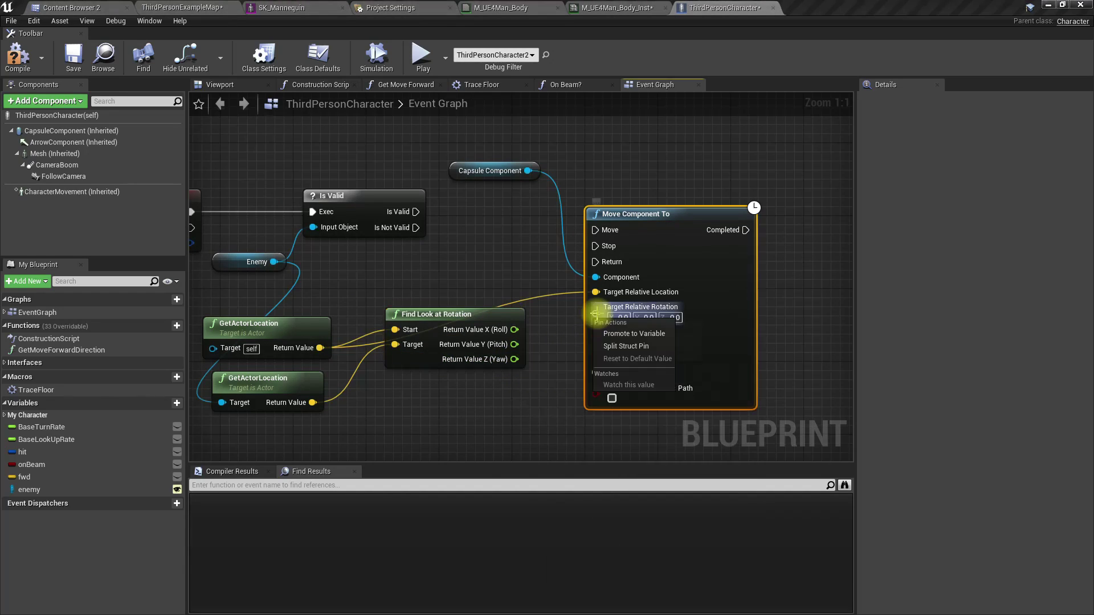
left_click(625, 346)
left_click_drag(512, 359, 596, 362)
Step: Enable Force Shortest Rotation Path and Ease Out on the Move Component To node, leaving Ease In off
right_click_drag(620, 444, 588, 395)
left_click(580, 386)
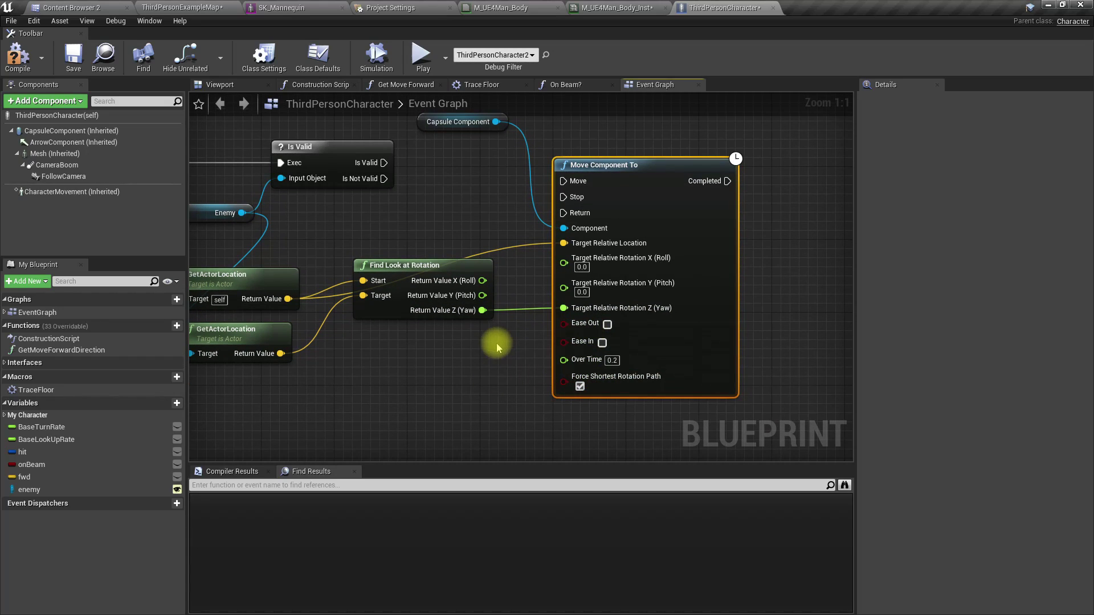
left_click(601, 343)
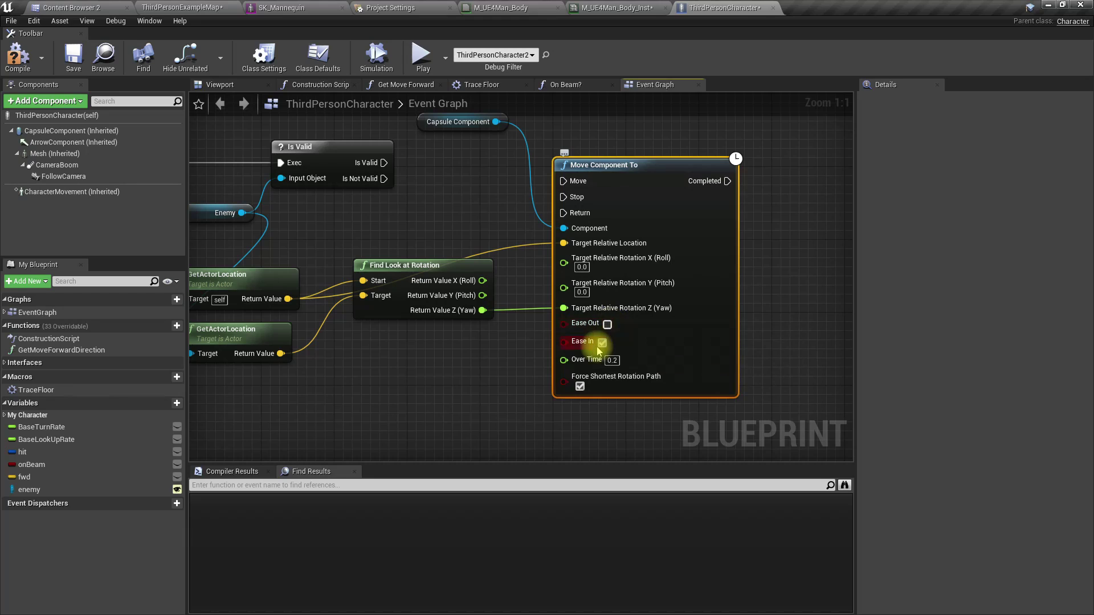
left_click(607, 324)
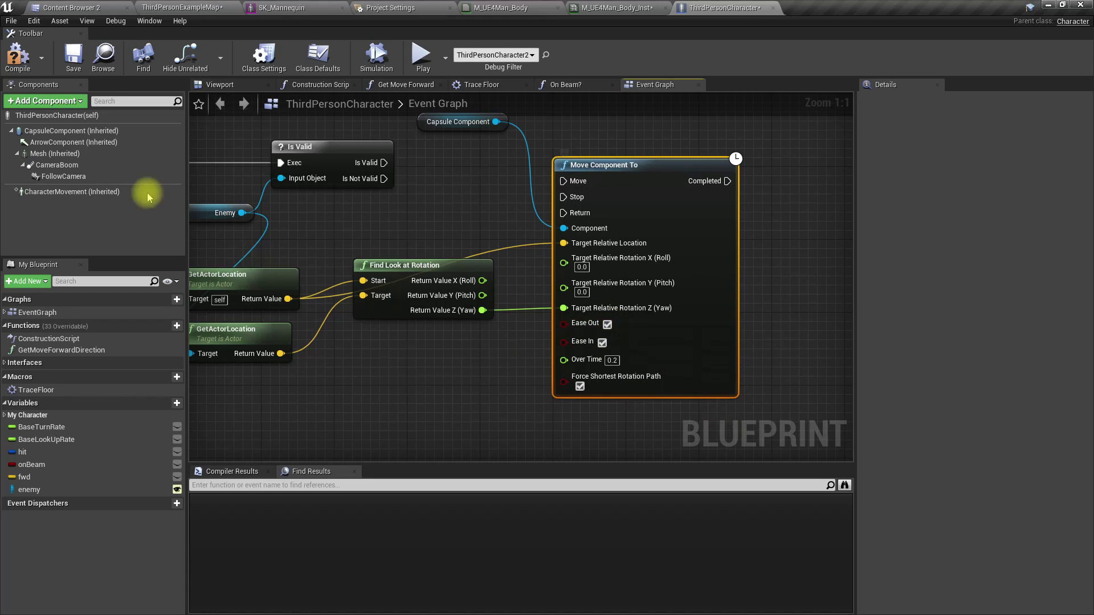
left_click(601, 342)
Step: Connect the Is Valid execution output to the Move input of Move Component To and compile the blueprint
left_click(17, 57)
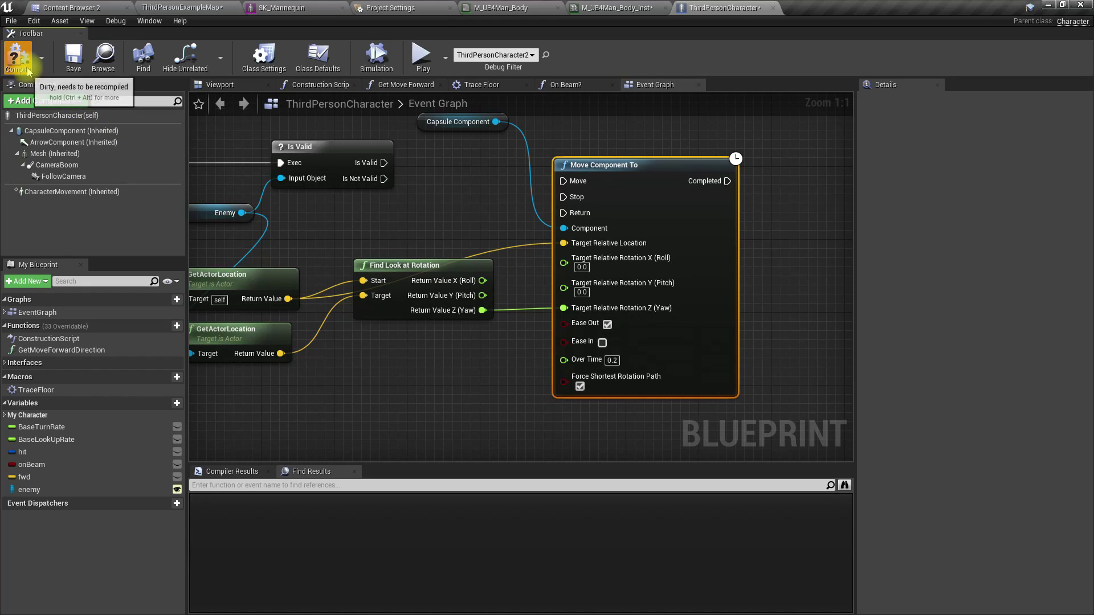
left_click_drag(384, 163, 564, 182)
left_click(18, 57)
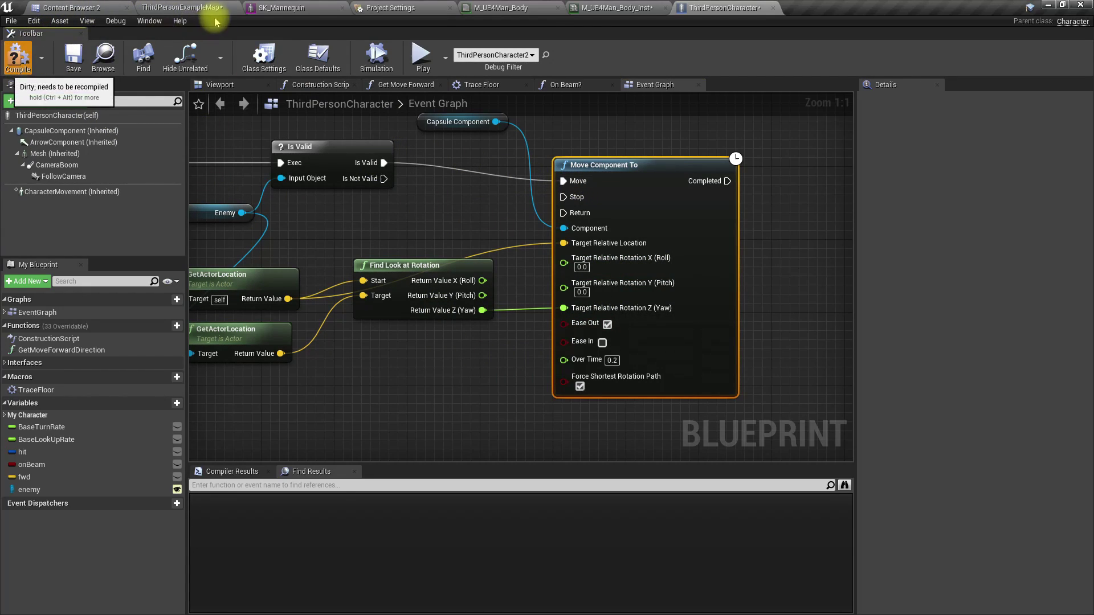
Step: Play-test ThirdPersonExampleMap in a maximized viewport to check the character's turn toward the tan enemy, and end the session
left_click(212, 8)
key("F11")
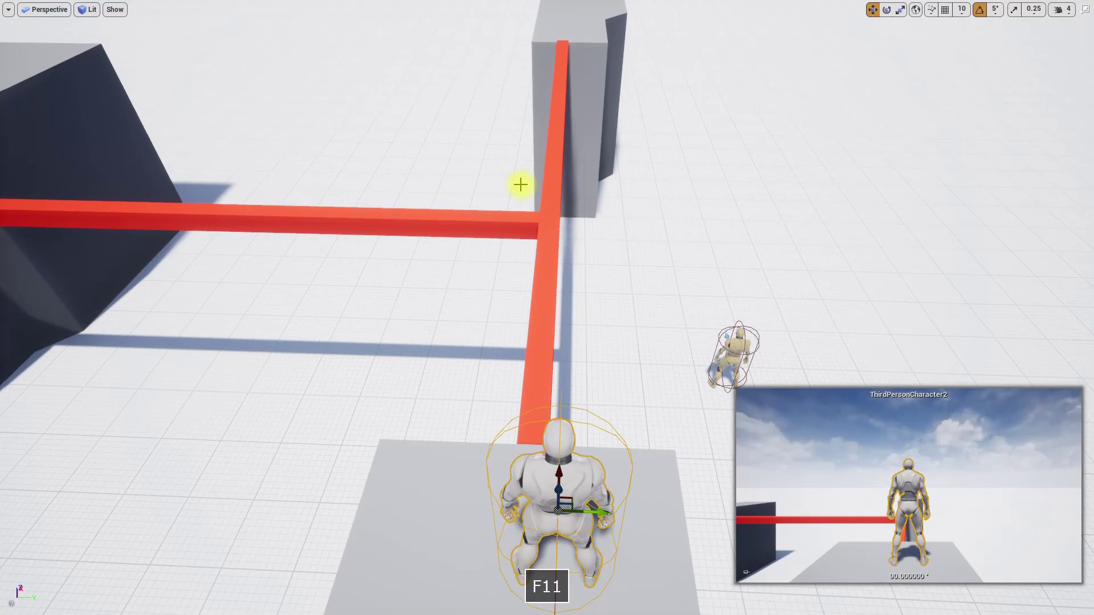
key("alt+p")
left_click(623, 358)
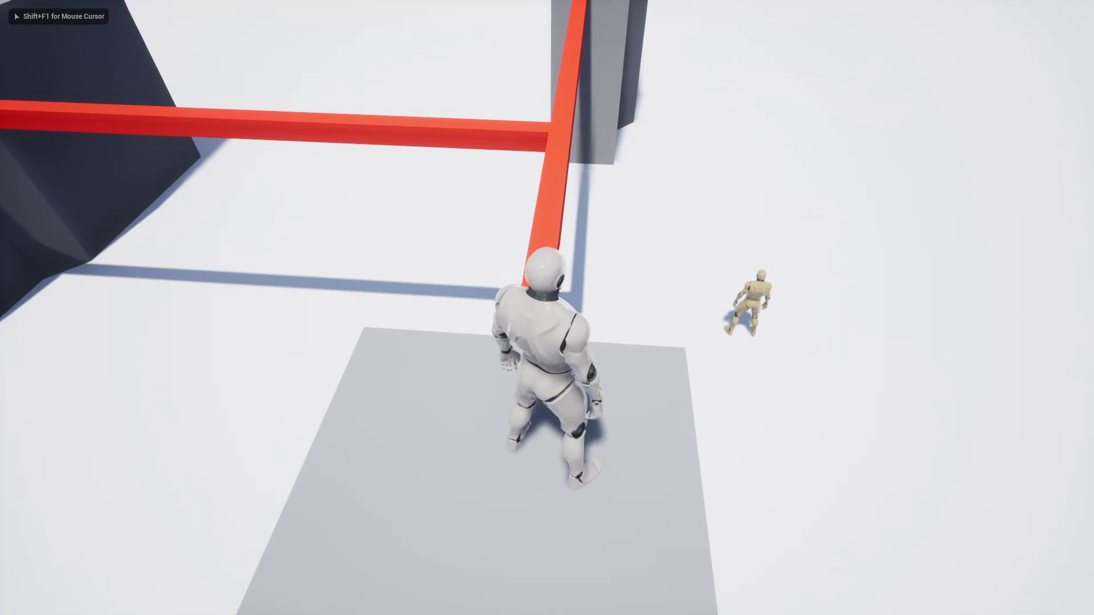
key("Escape")
key("F11")
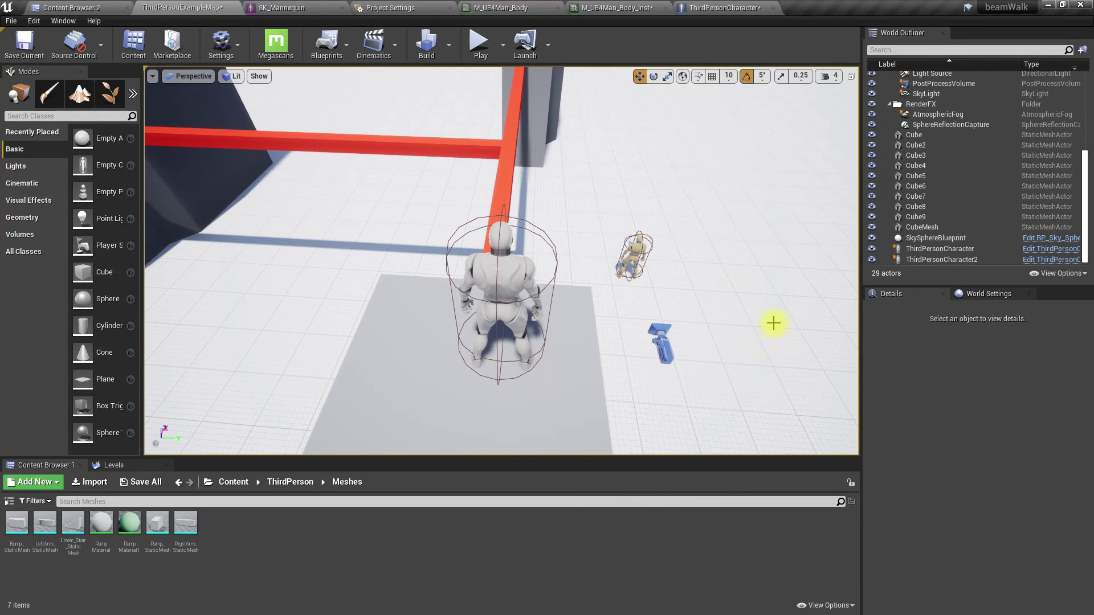
Step: Open the Flying_Knee_Punch_Combo animation from the Mannequin Takedown folder
left_click(71, 7)
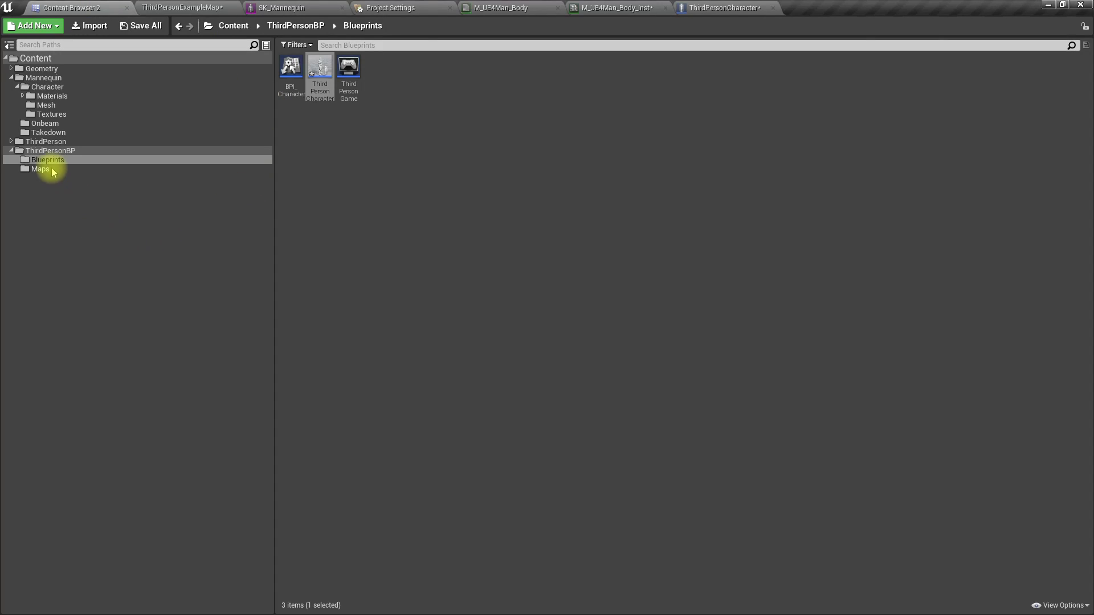
left_click(55, 133)
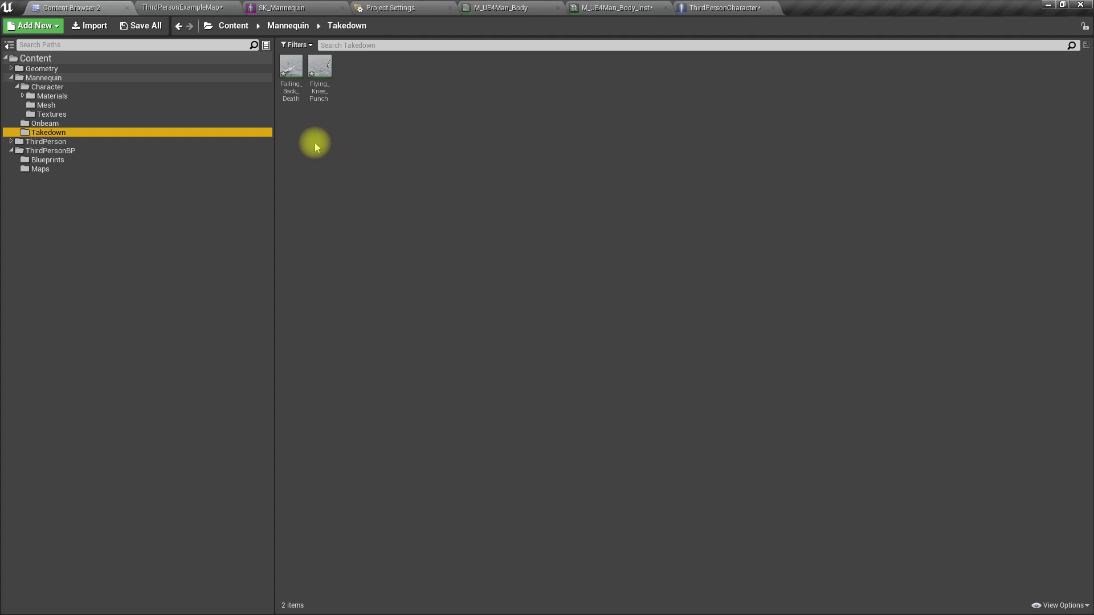
left_click(318, 90)
scroll(528, 267, "up", 3, "ctrl")
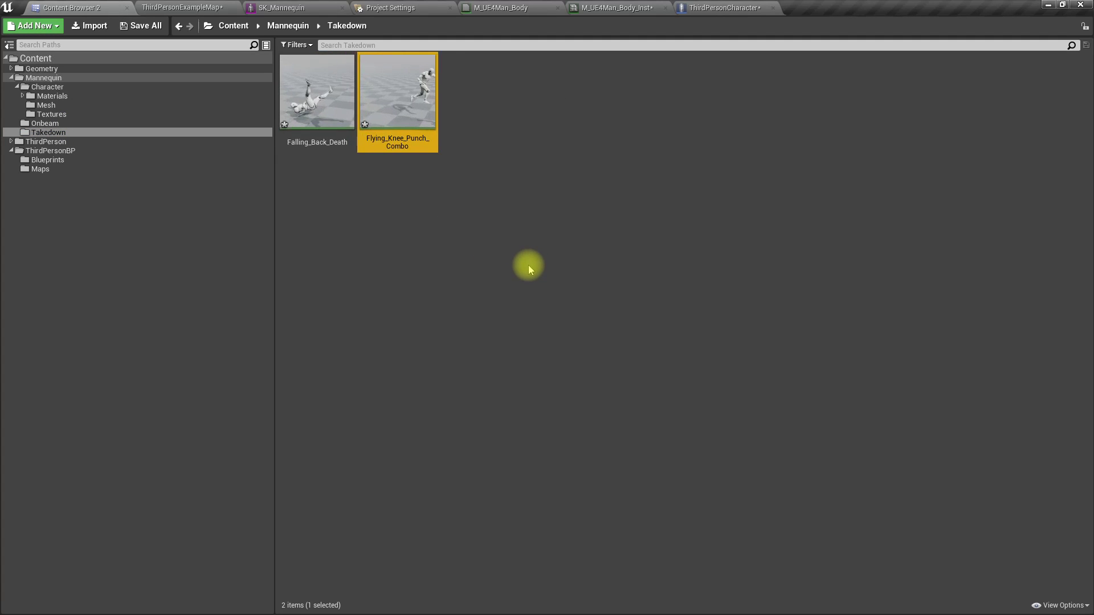
double_click(401, 108)
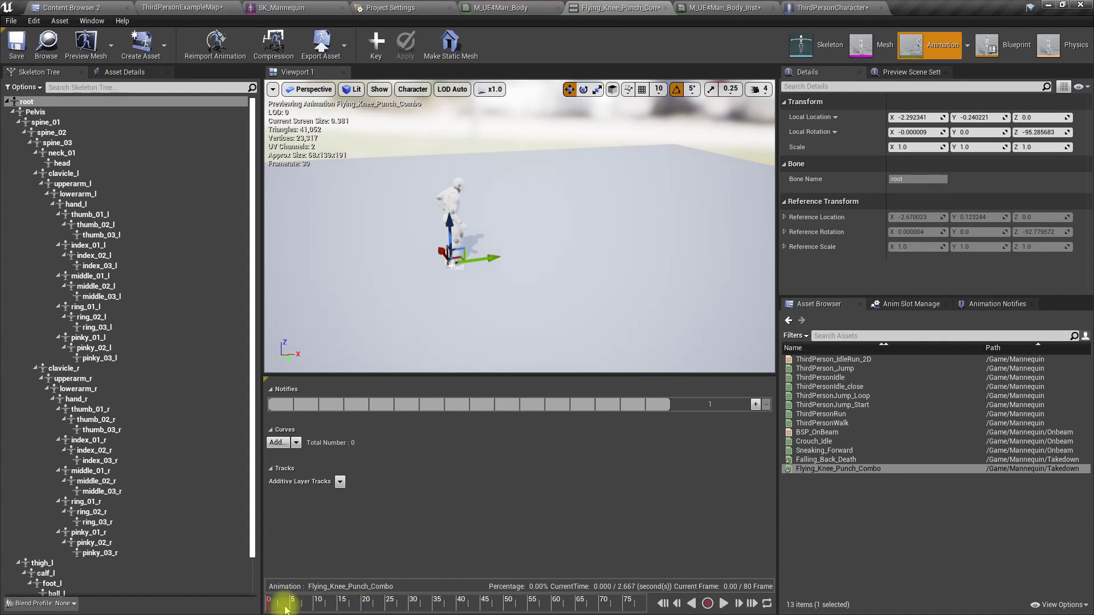
Step: Scrub through Flying_Knee_Punch_Combo from the start to about frame 28 and examine the root bone's path from several angles
left_click_drag(285, 610, 196, 597)
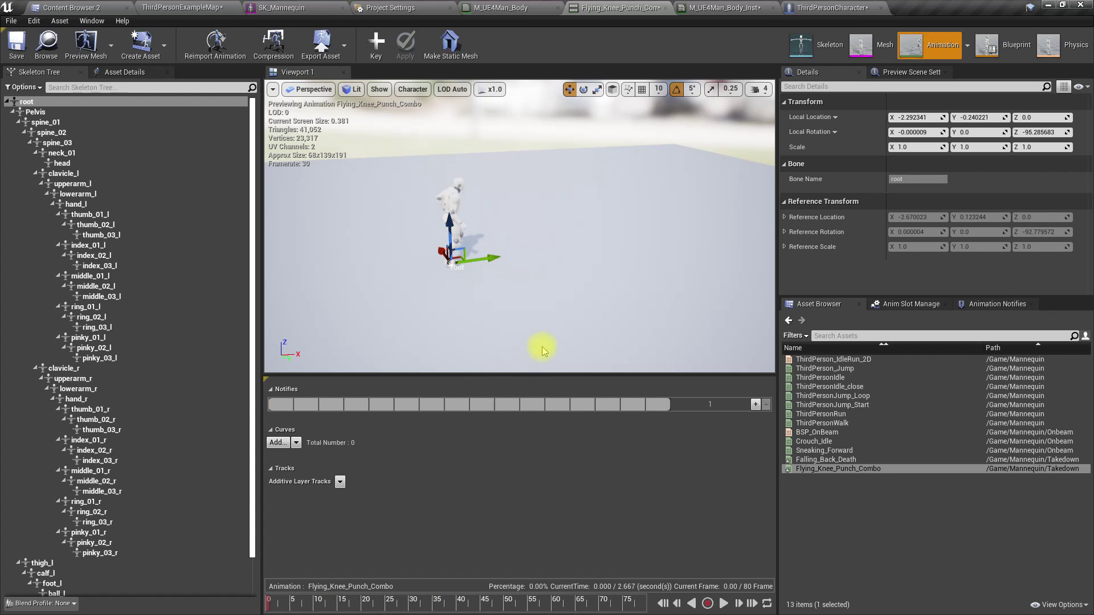
left_click_drag(573, 308, 382, 270, "alt")
right_click_drag(530, 257, 336, 267)
key("d")
key("w")
left_click_drag(274, 610, 400, 547)
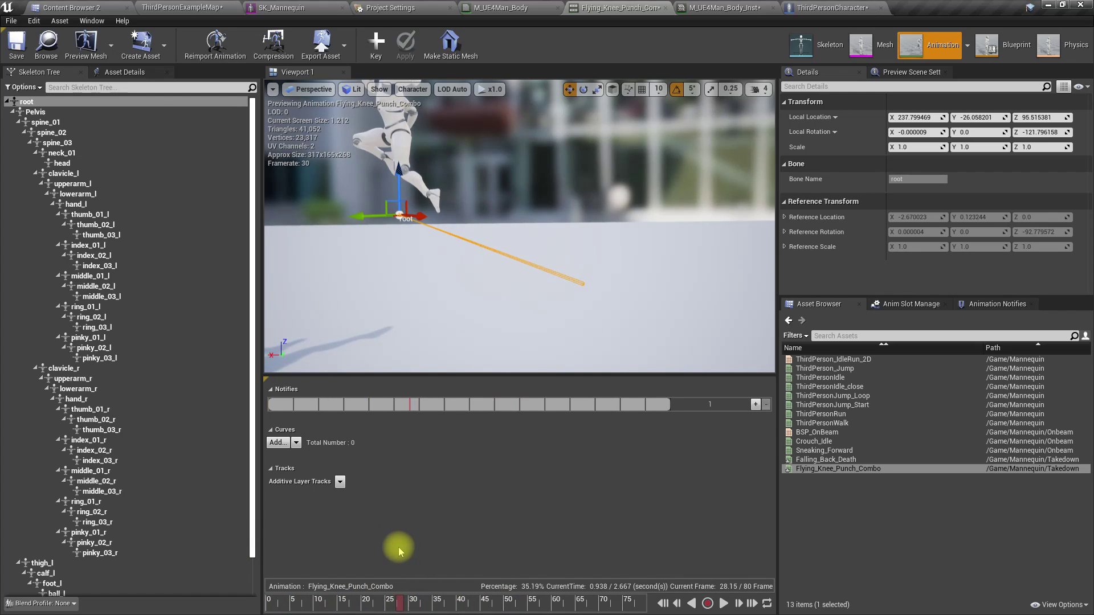
right_click_drag(520, 239, 450, 211)
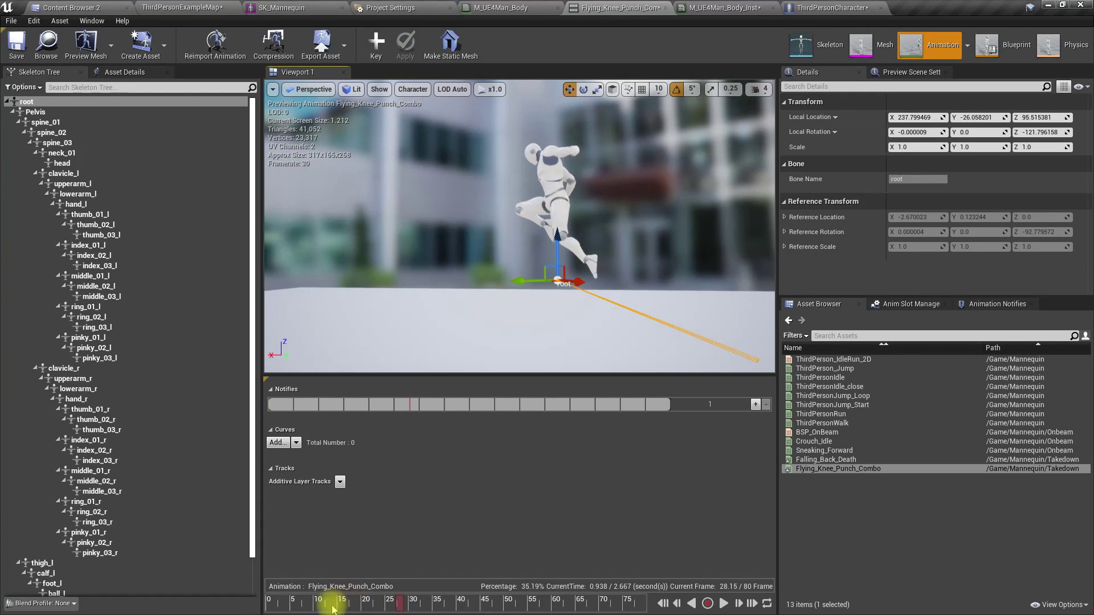
Step: Examine the run-up between about frames 12 and 17 to find the takeoff point, and return the animation to frame 0
left_click_drag(402, 602, 341, 608)
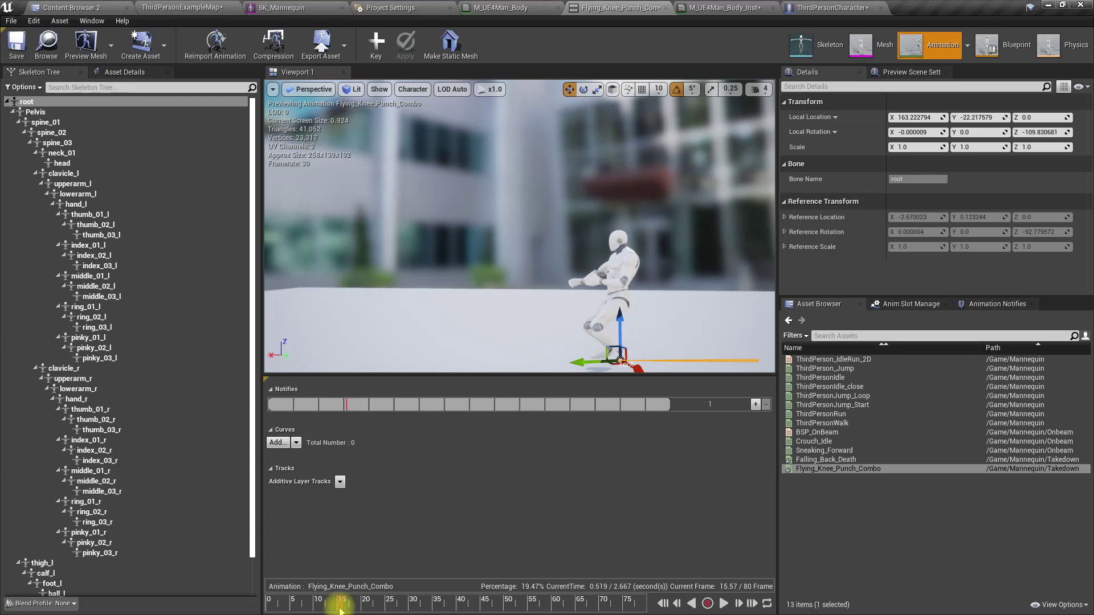
mouse_move(344, 609)
left_mouse_down()
mouse_move(362, 610)
mouse_move(347, 609)
left_mouse_up()
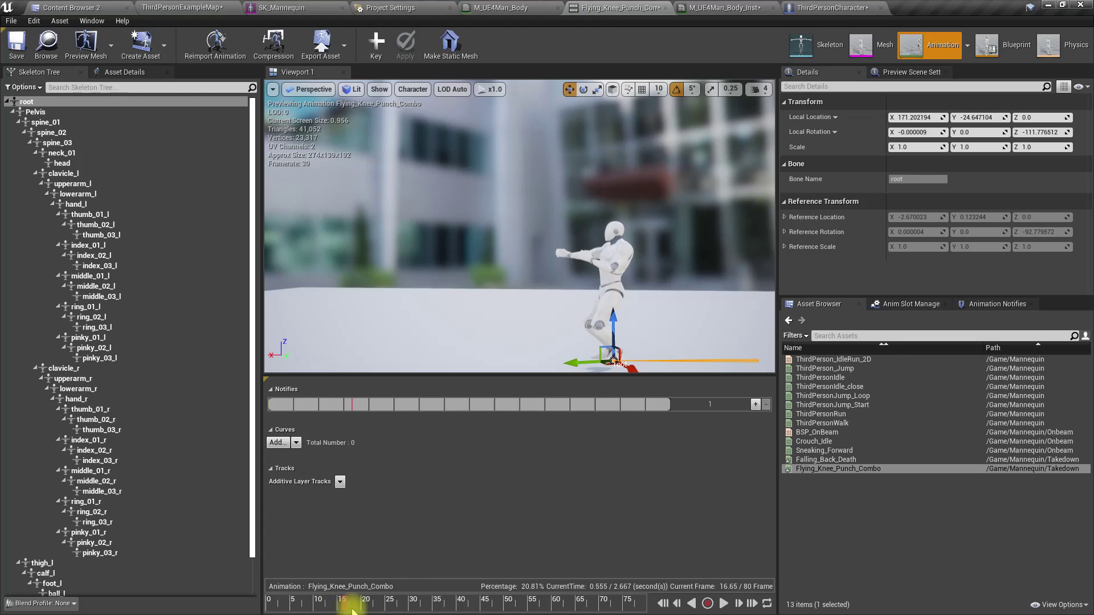
right_click_drag(452, 313, 336, 353)
right_click_drag(427, 359, 447, 378)
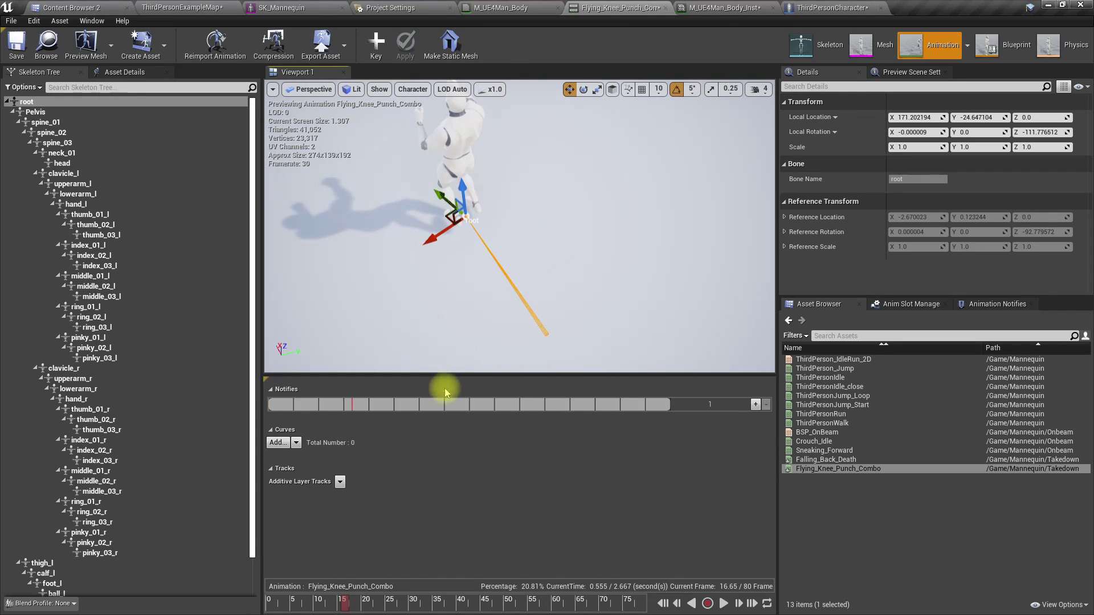
left_click_drag(350, 608, 318, 576)
right_click_drag(506, 303, 490, 286)
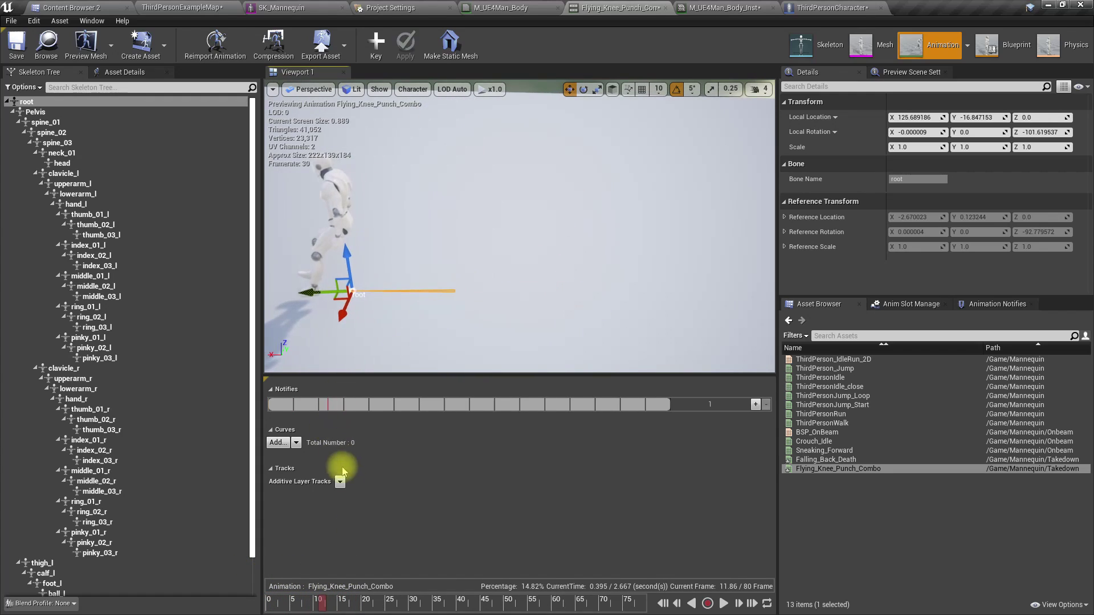
left_click_drag(322, 603, 348, 596)
right_click_drag(422, 352, 456, 491)
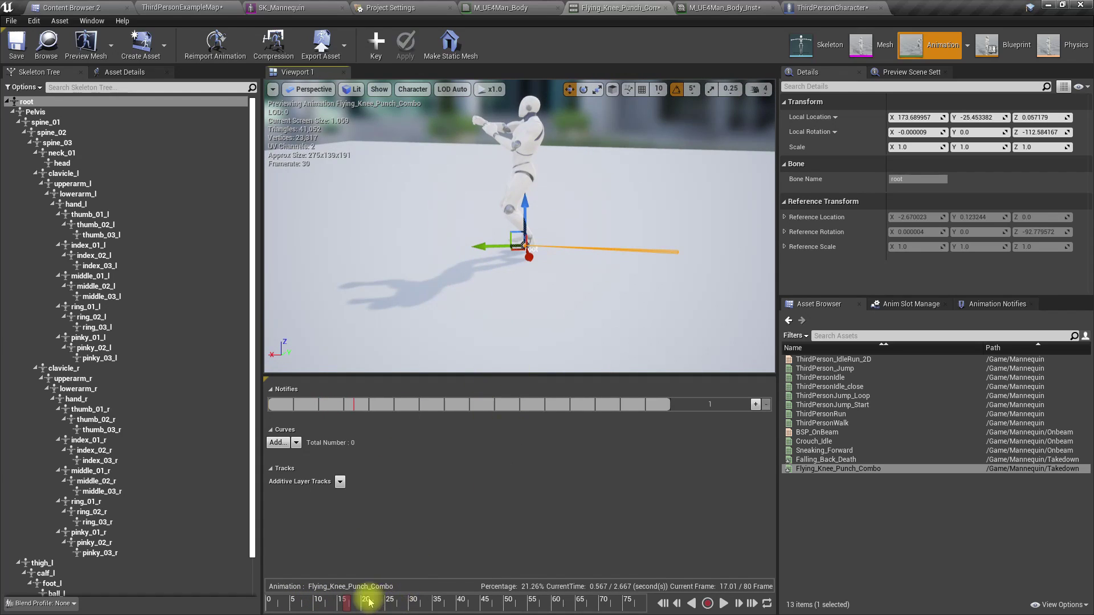
left_click_drag(350, 608, 1, 137)
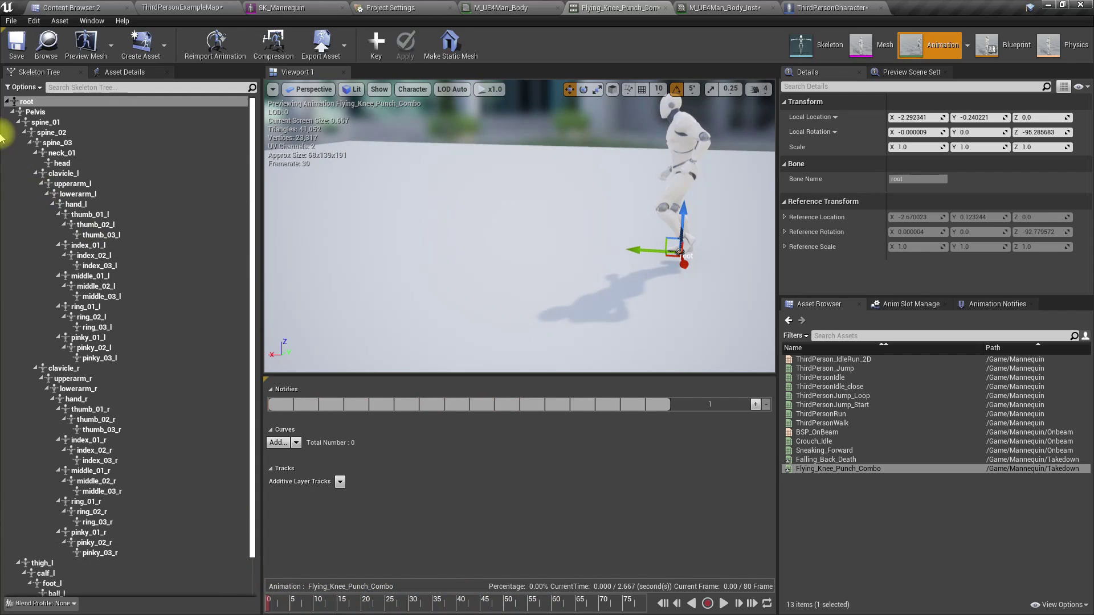
Step: Duplicate Flying_Knee_Punch_Combo in the Takedown folder, name the copy Takedown and open it
left_click(46, 43)
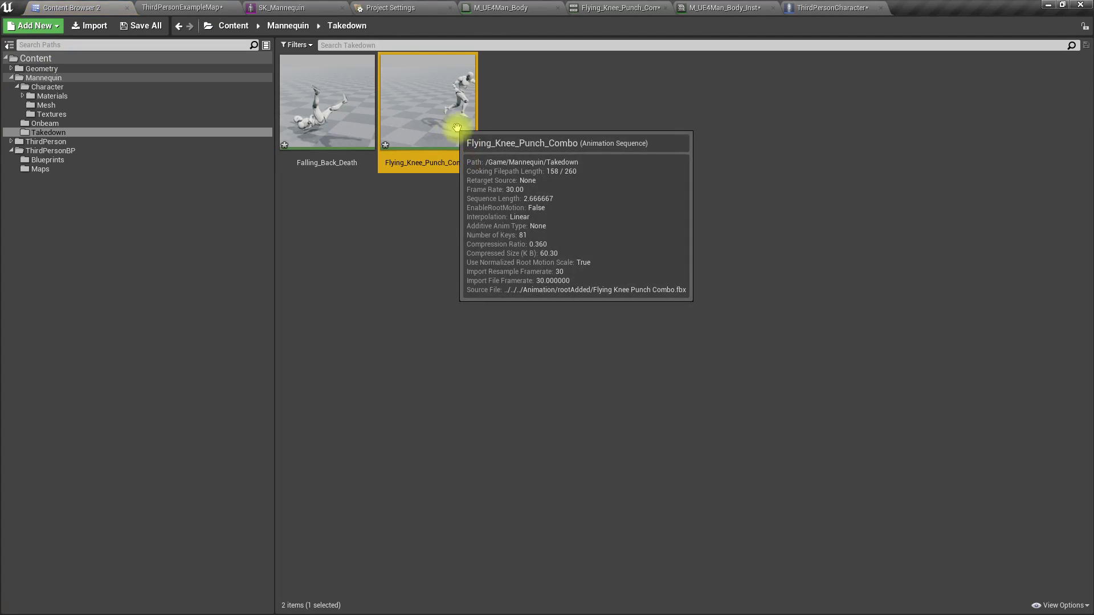
key("ctrl+w")
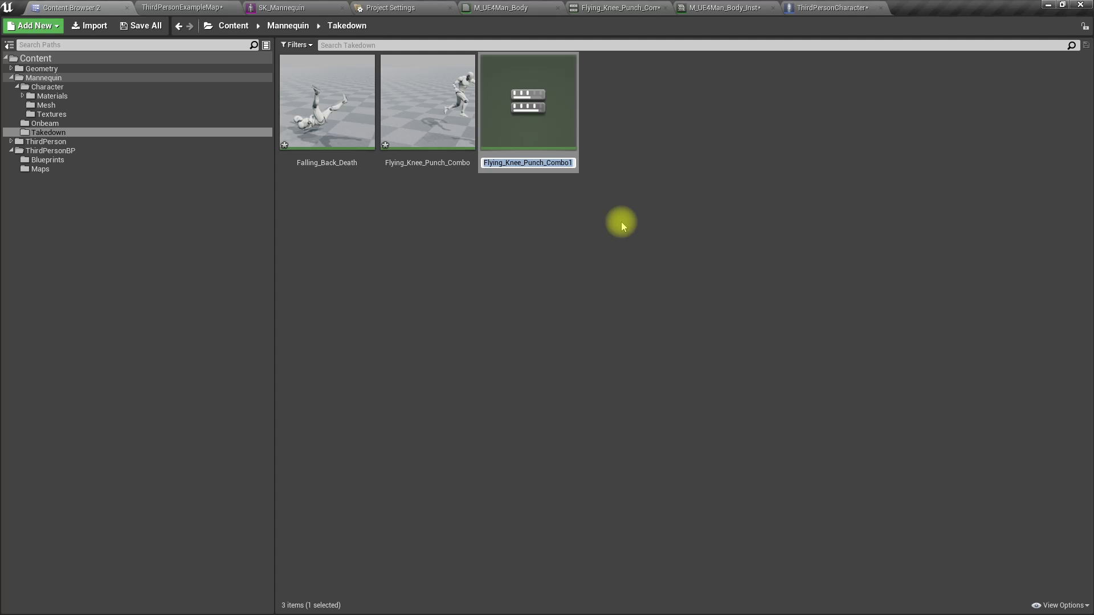
type("Tak")
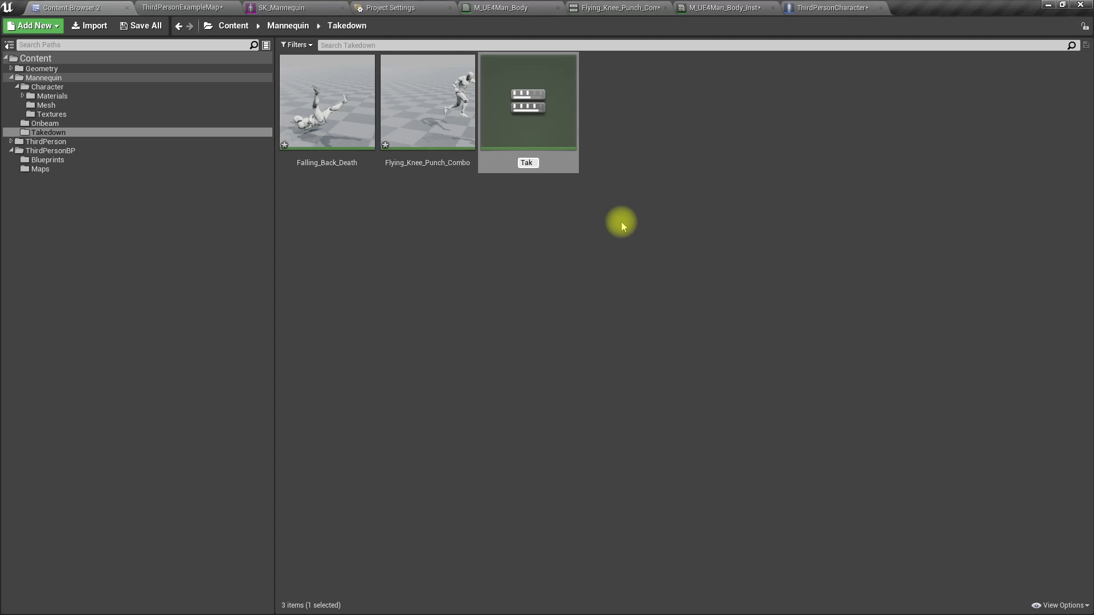
type("edown_e")
key("BackSpace")
key("BackSpace")
key("Return")
key("Return")
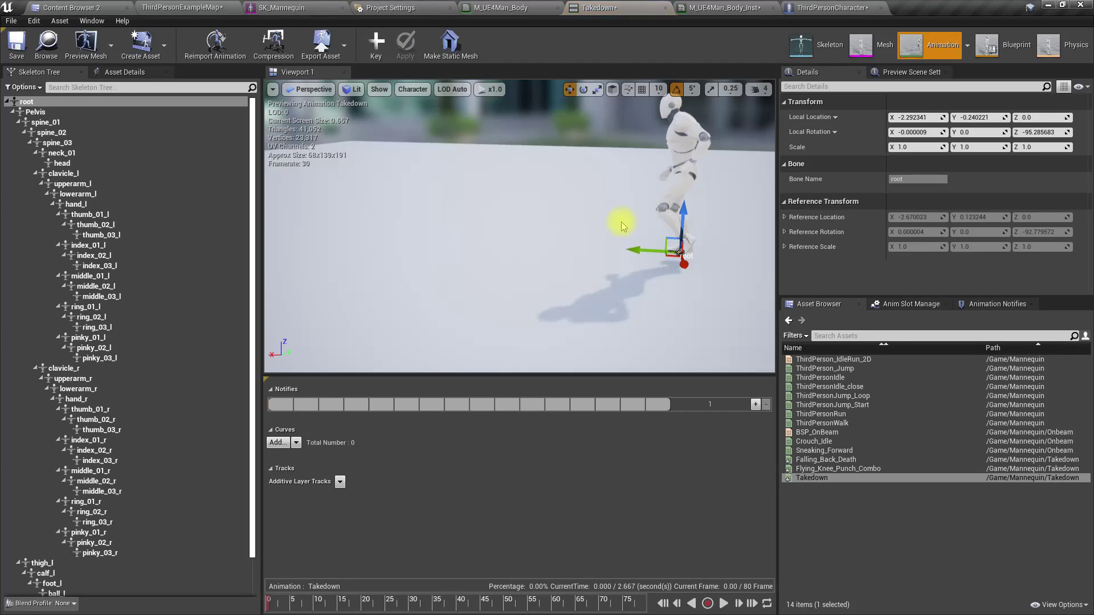
Step: Rename the Takedown animation copy as AerialTakedown and return to it in the animation editor
left_click(46, 43)
key("F2")
key("Left")
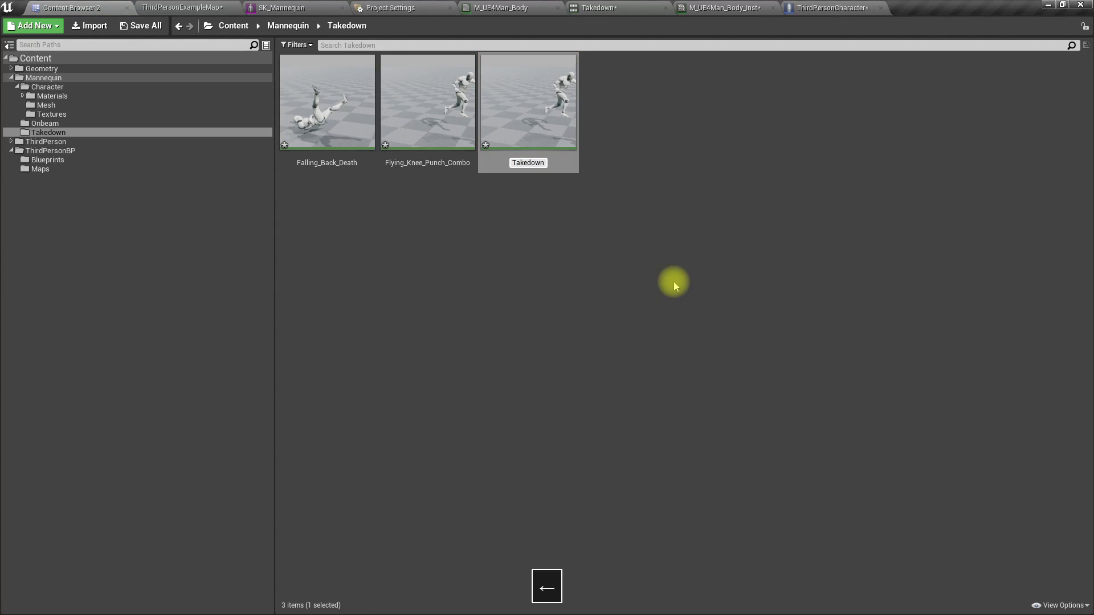
type("Aerial")
key("Return")
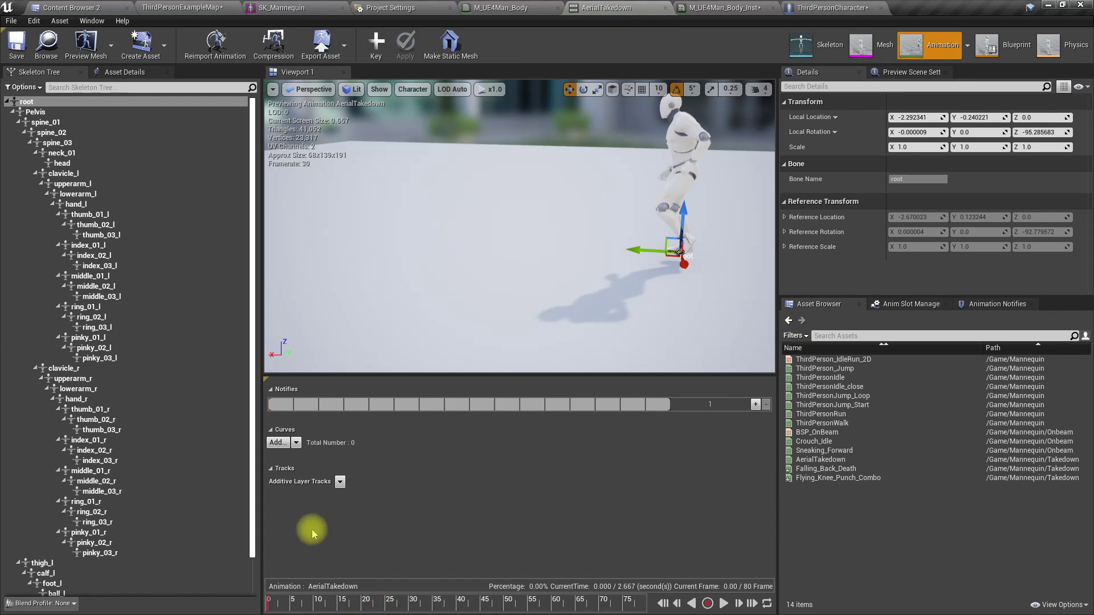
Step: Remove frames 0 to 16 from AerialTakedown and play back the trimmed animation
left_click_drag(269, 603, 346, 612)
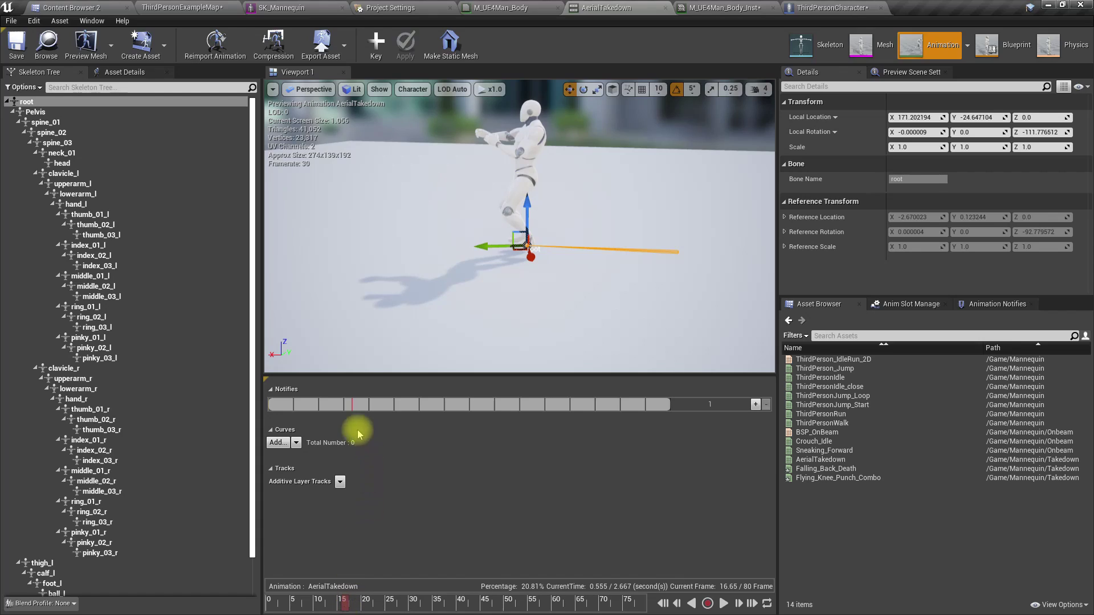
right_click(343, 607)
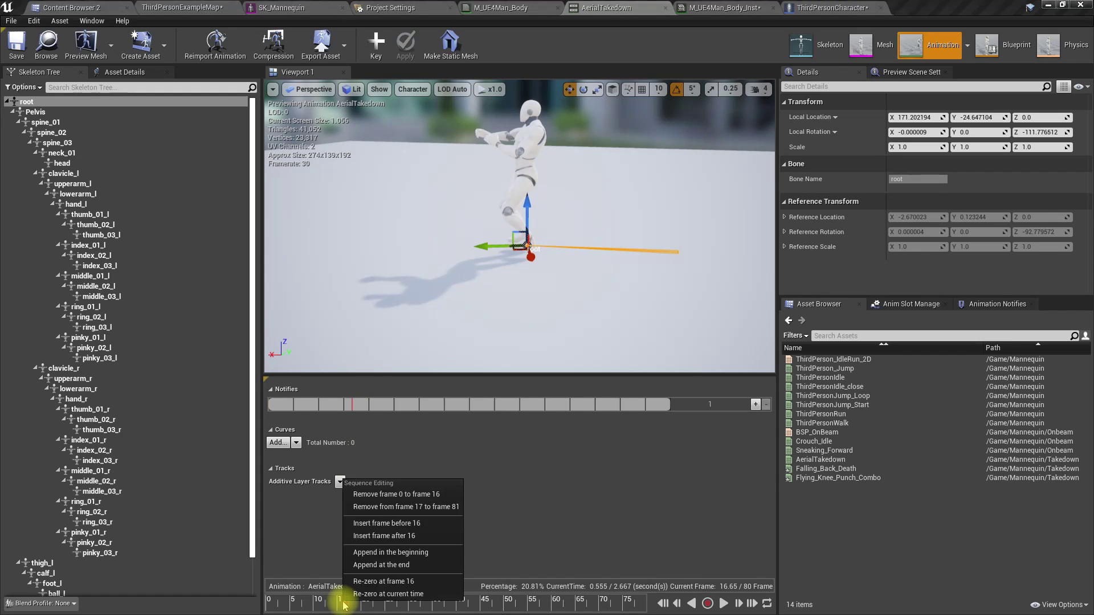
left_click(376, 493)
left_click_drag(350, 604, 152, 600)
key("space")
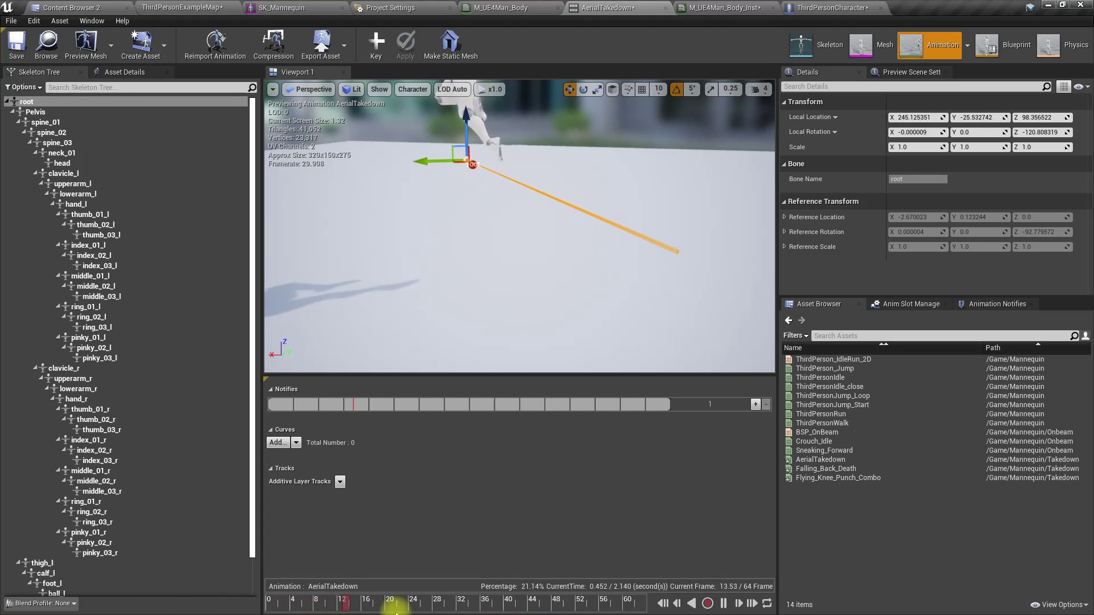
key("space")
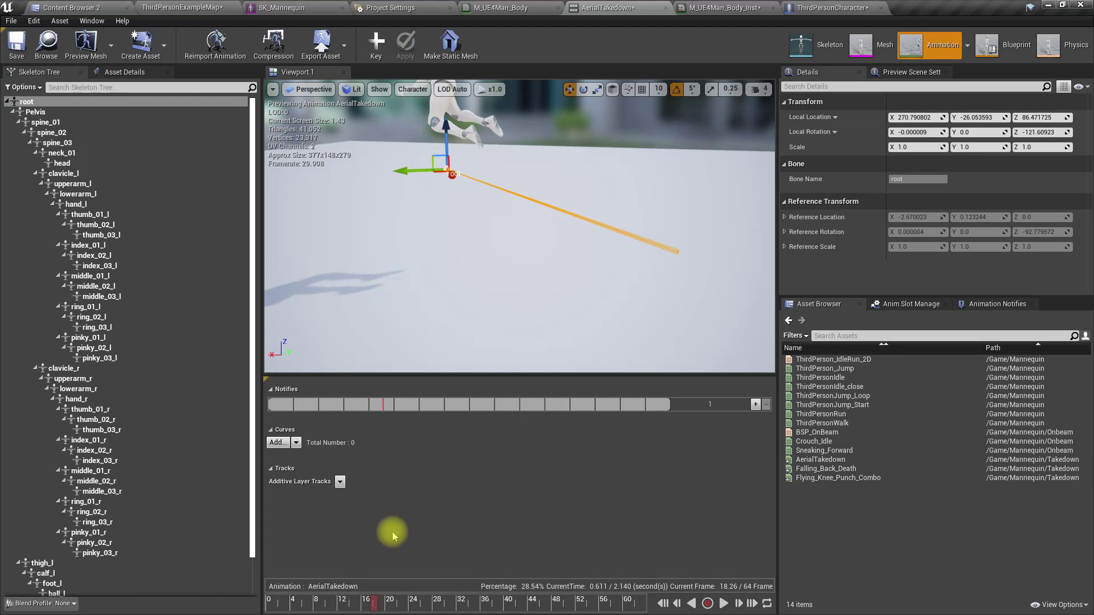
Step: Examine the root bone's motion during the AerialTakedown jump and return the animation to frame 0
right_click_drag(515, 247, 511, 229)
scroll(516, 249, "down", 3)
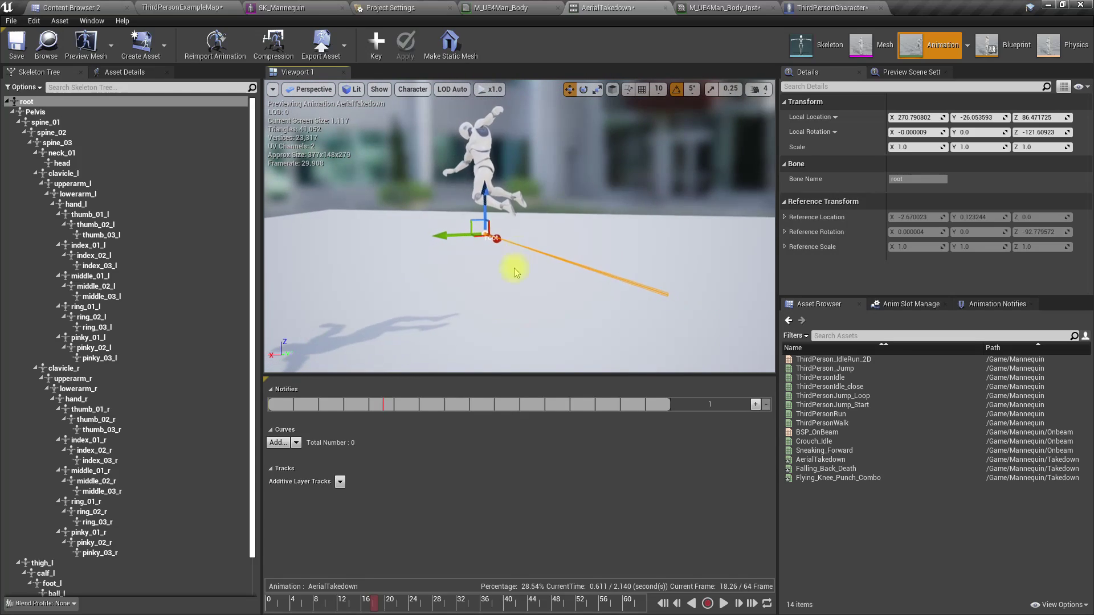
left_click_drag(374, 605, 349, 611)
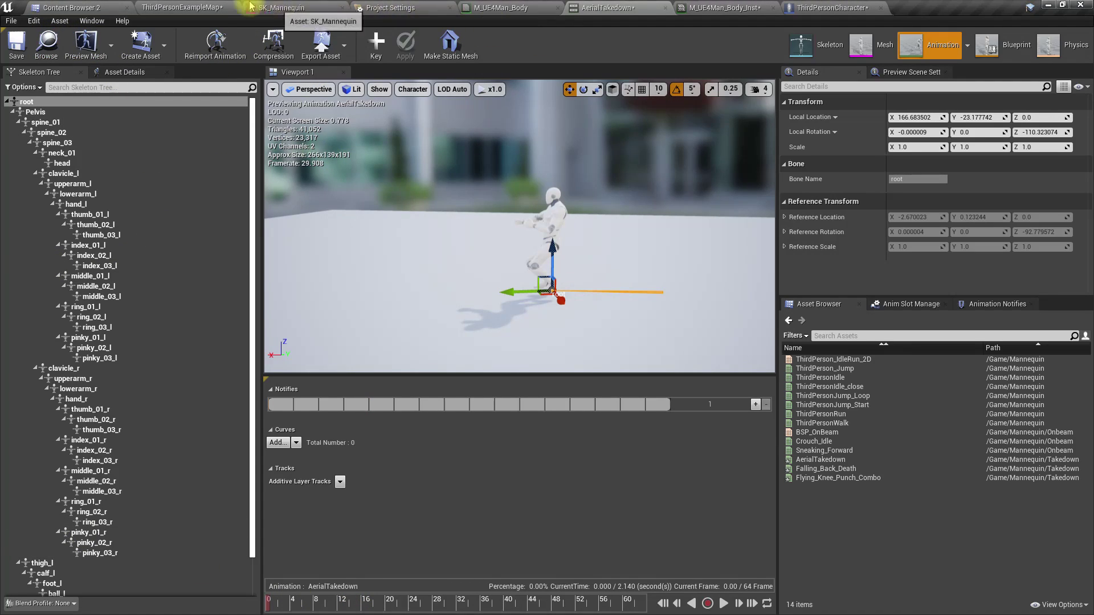
Step: Create an animation montage from AerialTakedown in the Takedown folder, keeping the name AerialTakedown_Montage
left_click(47, 43)
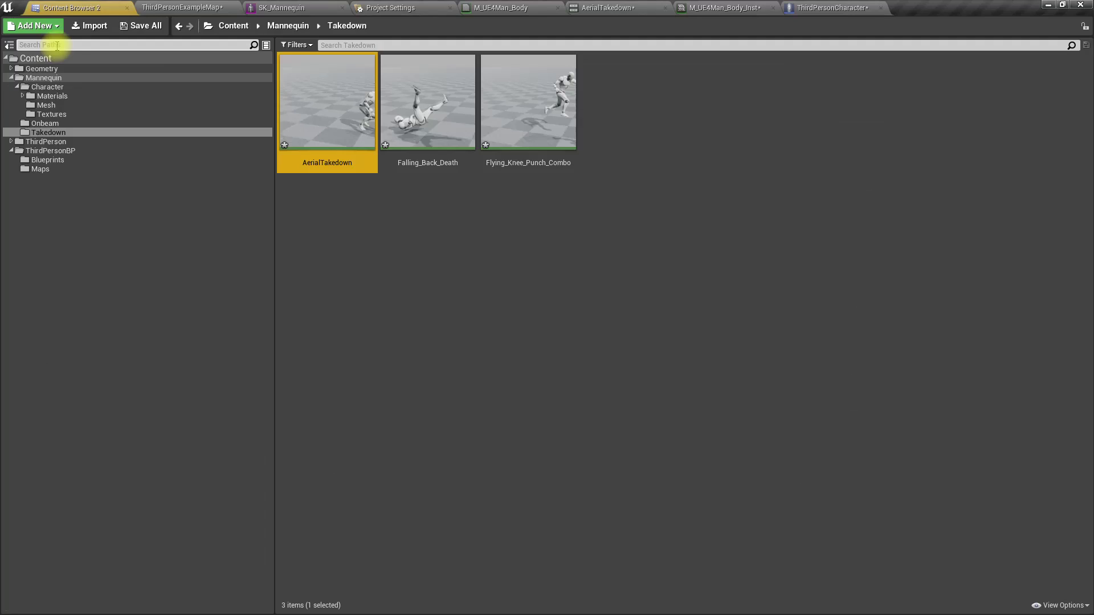
right_click(326, 100)
mouse_move(345, 107)
left_click(506, 124)
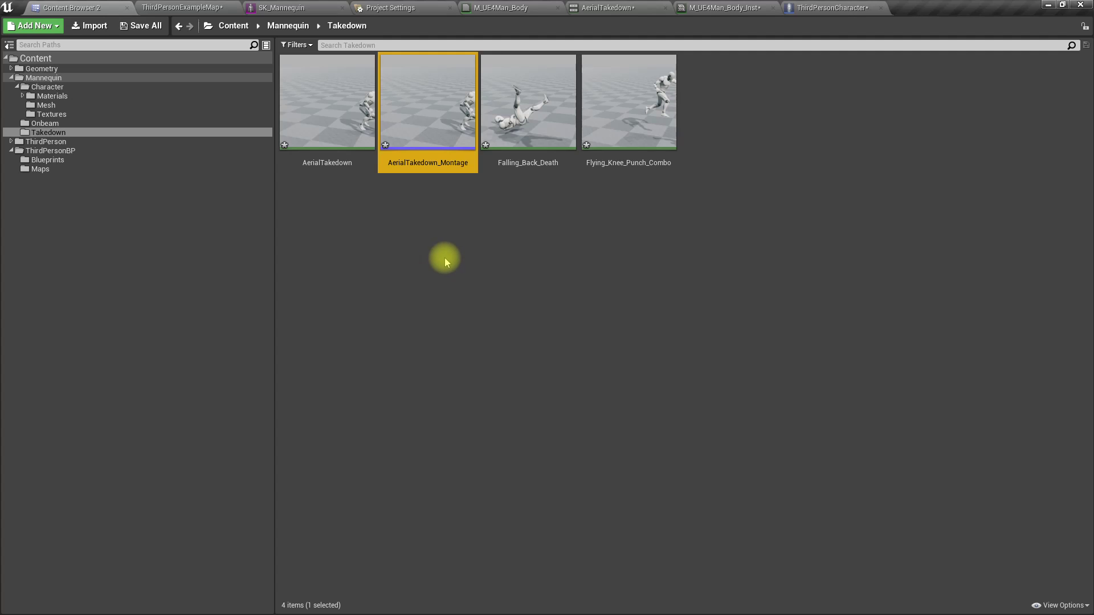
Step: Enable root motion in the asset details of the AerialTakedown animation and check the pose at frame 0
double_click(328, 114)
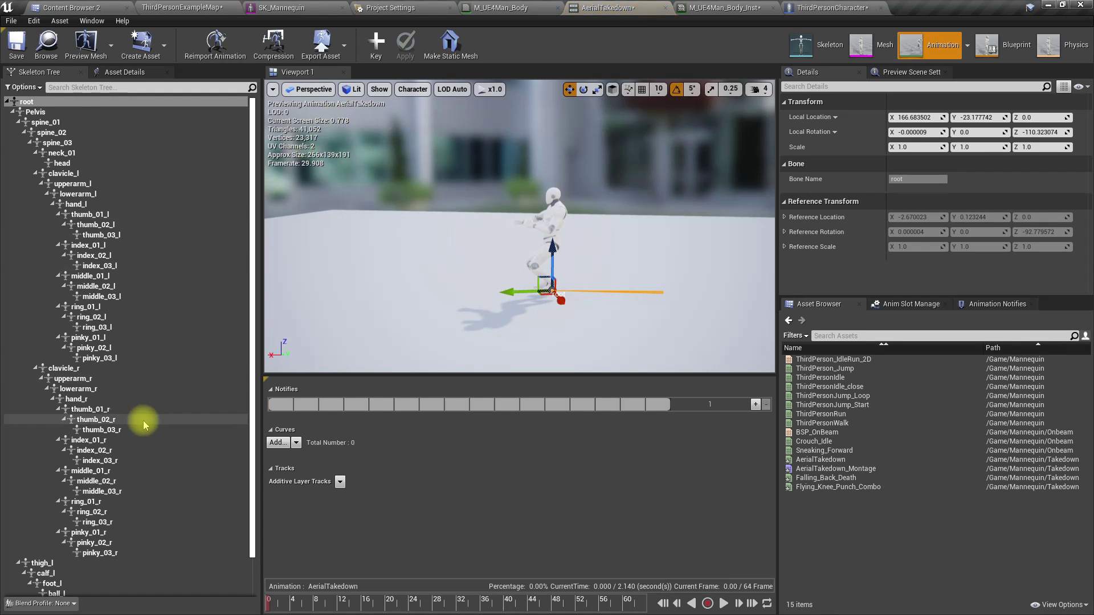
left_click(120, 71)
scroll(103, 473, "down", 5)
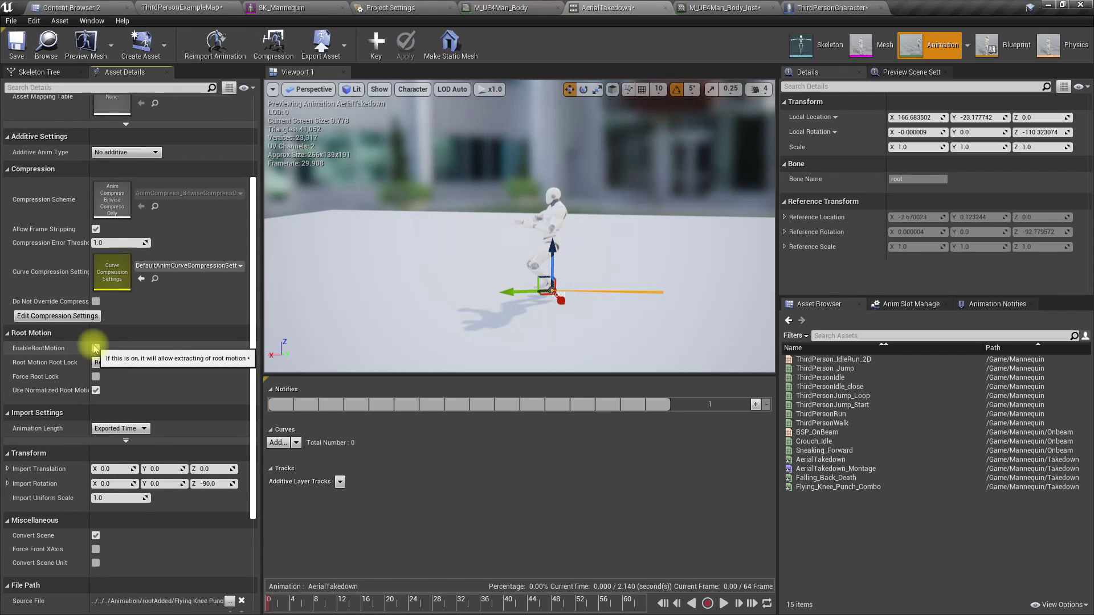
left_click(96, 348)
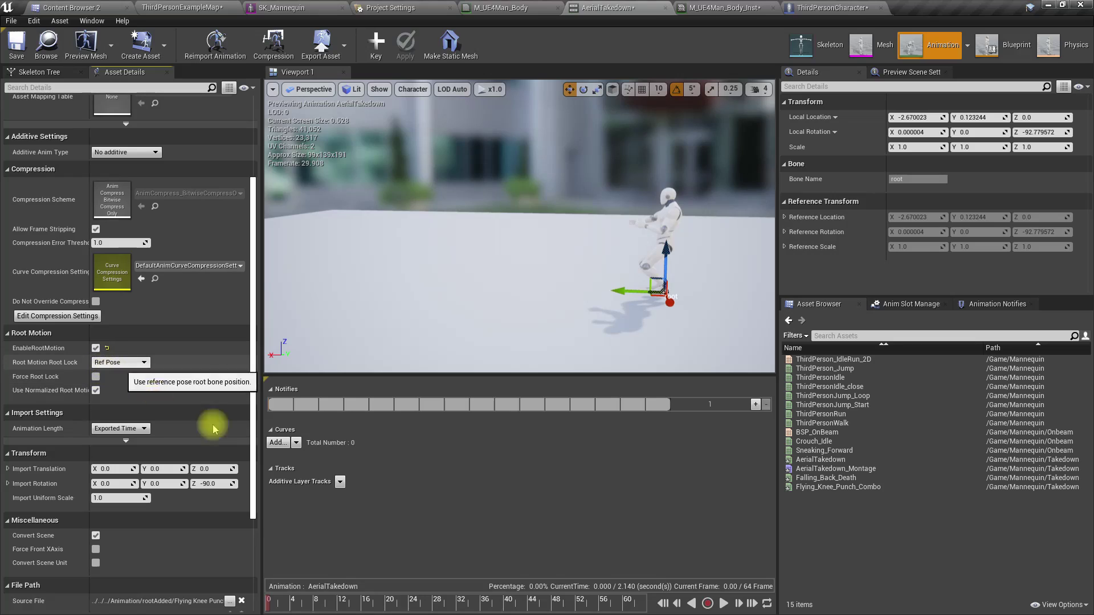
mouse_move(285, 607)
left_mouse_down()
mouse_move(403, 587)
mouse_move(505, 593)
mouse_move(342, 587)
mouse_move(269, 603)
left_mouse_up()
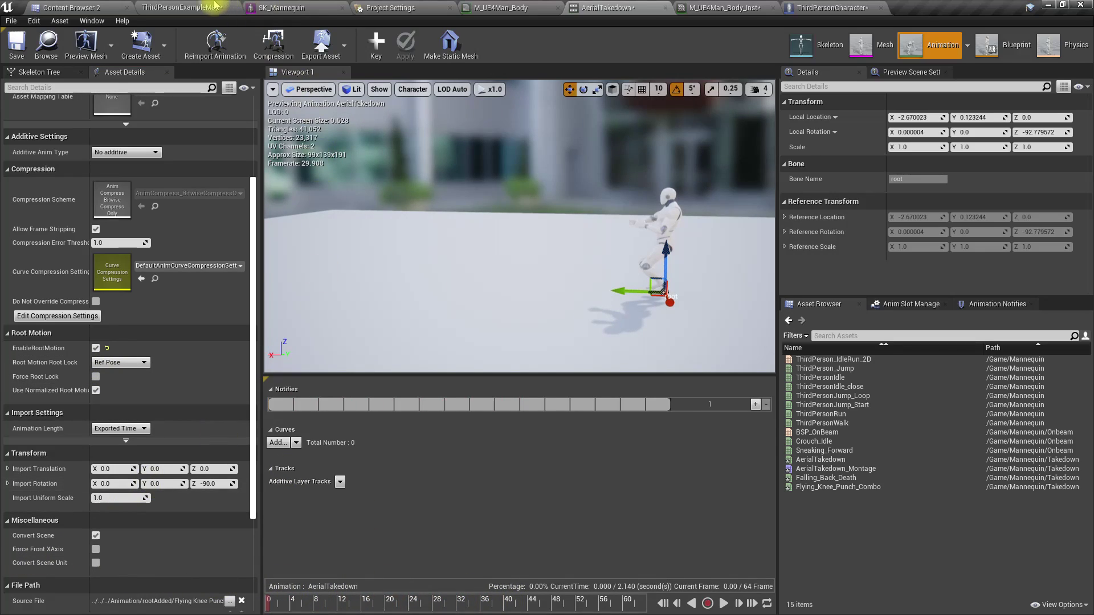
Step: Open ThirdPerson_AnimBP_3, the animation blueprint assigned to ThirdPersonCharacter's mesh, and go up to its AnimGraph
left_click(186, 6)
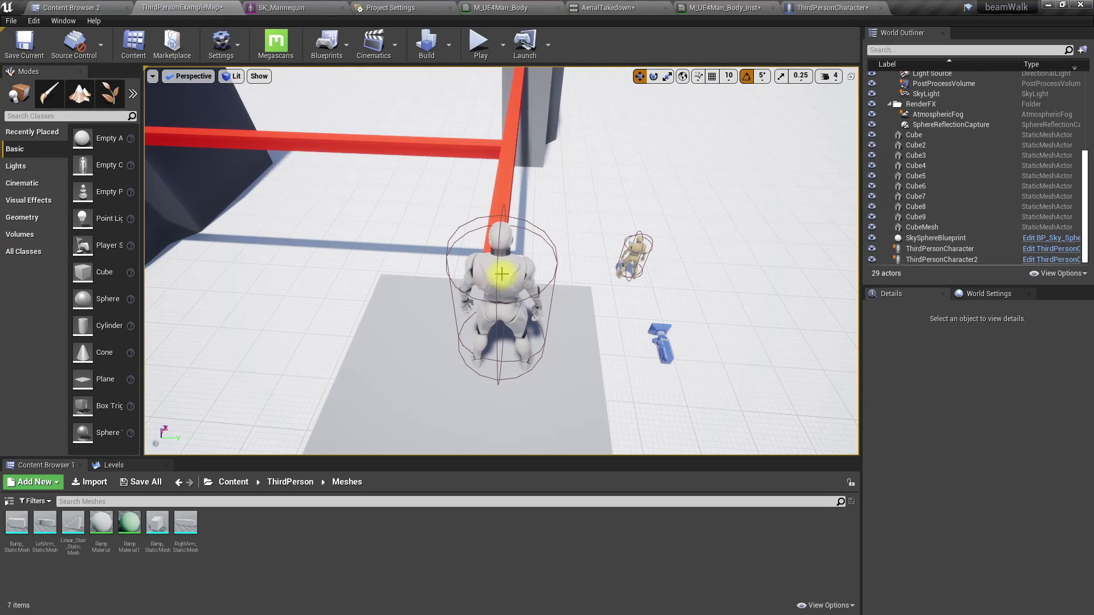
left_click(832, 8)
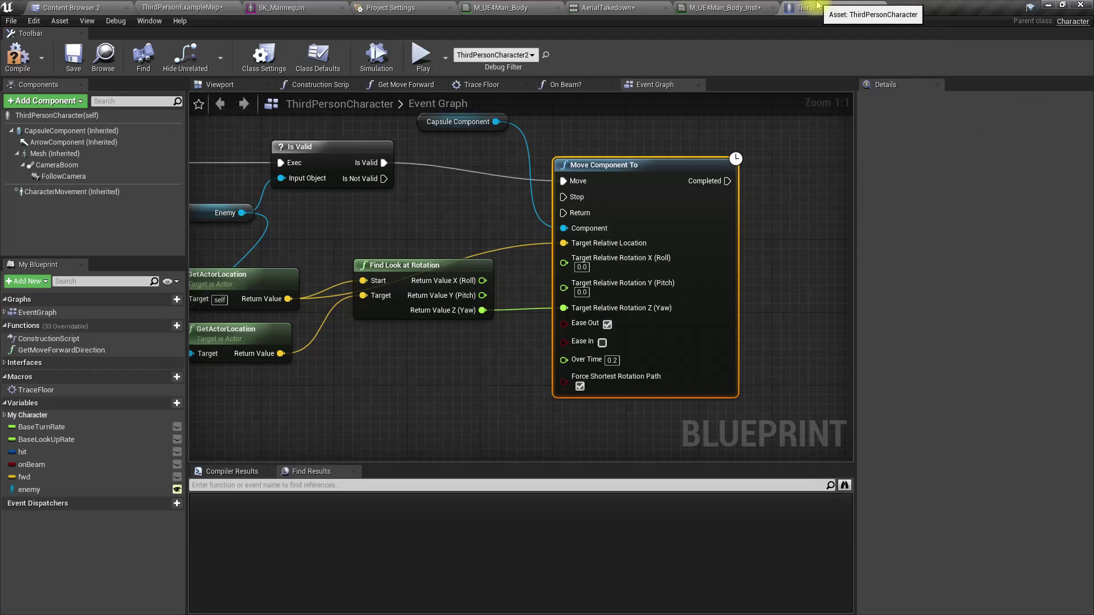
left_click(55, 153)
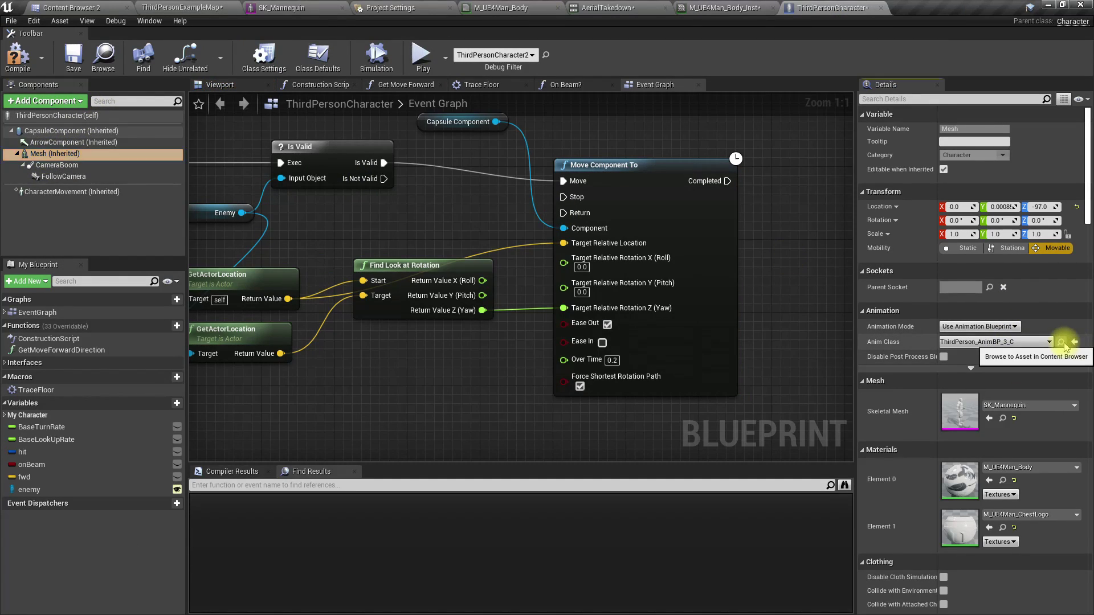
left_click(1061, 342)
double_click(935, 110)
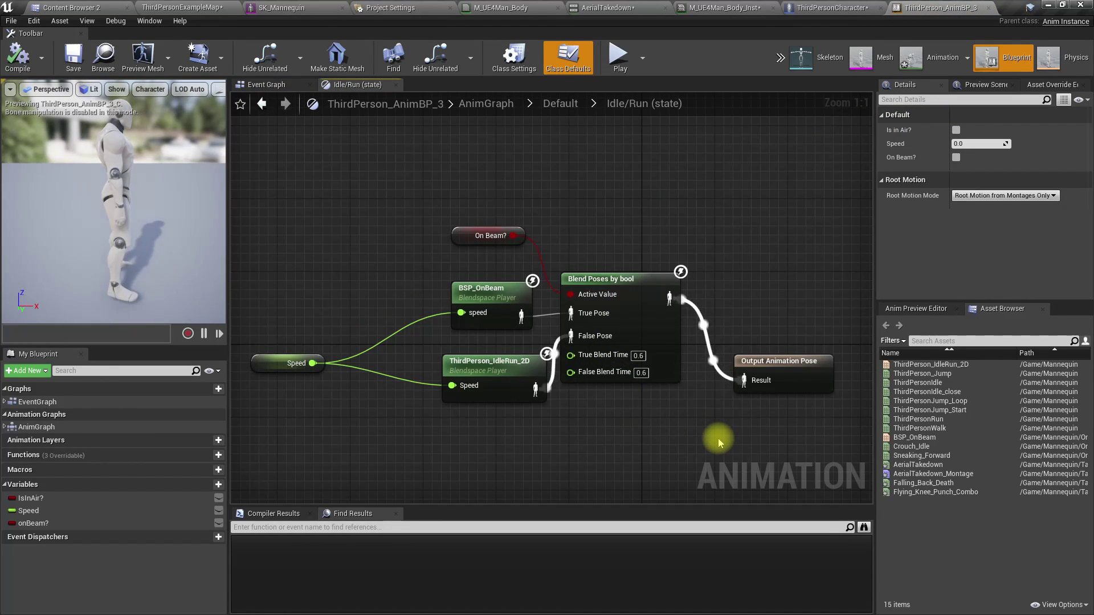
right_click_drag(719, 443, 480, 385)
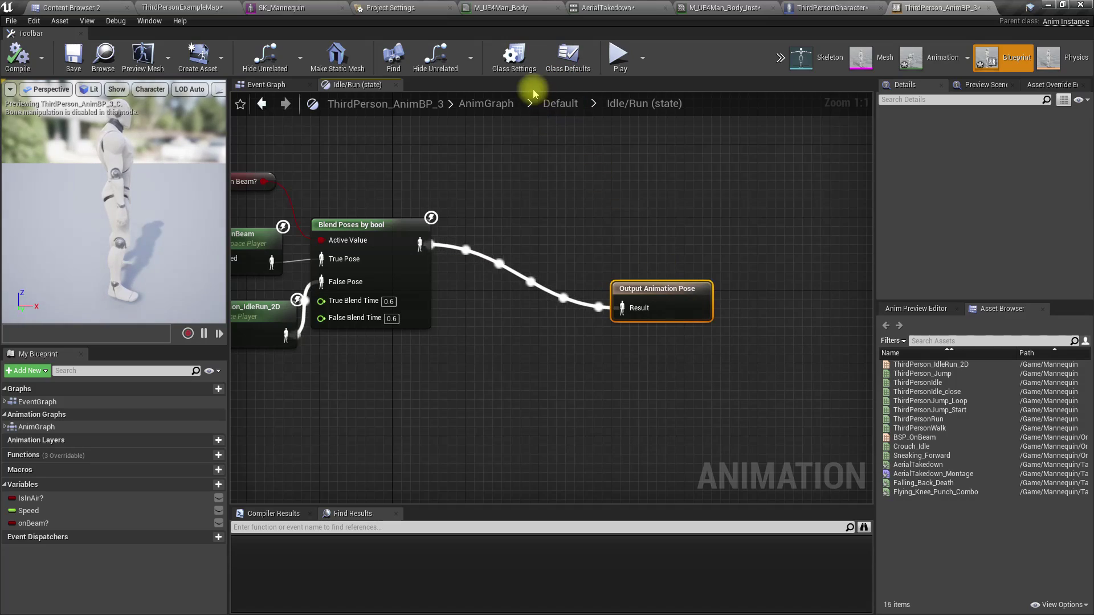
left_click(560, 103)
left_click(487, 103)
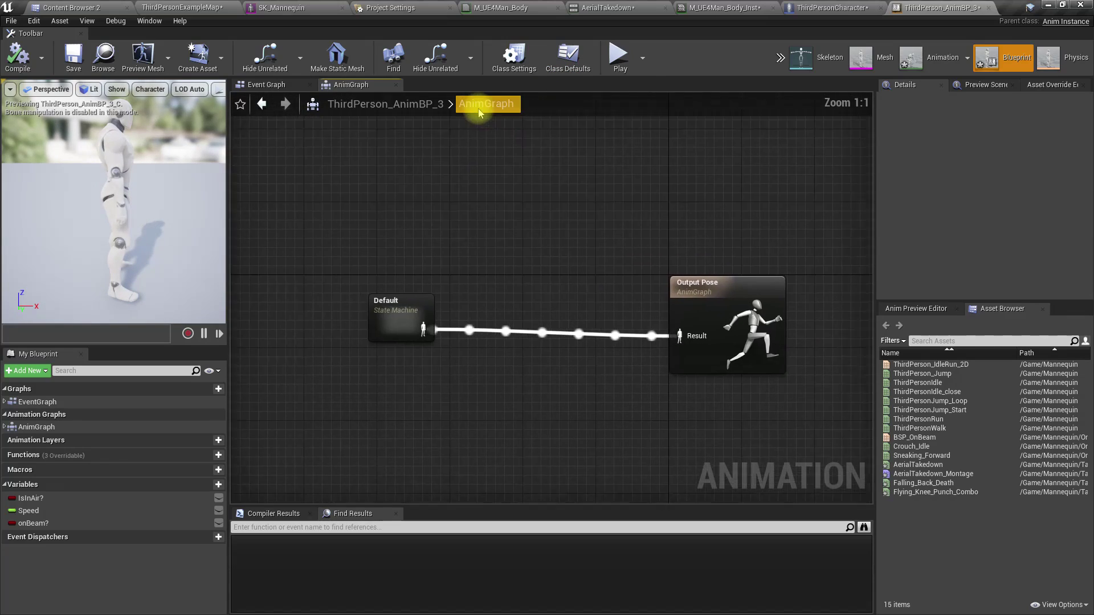
Step: Insert a DefaultSlot node between the Default state machine and the Output Pose, and compile the animation blueprint
left_click_drag(457, 337, 499, 343)
type("slot")
key("Return")
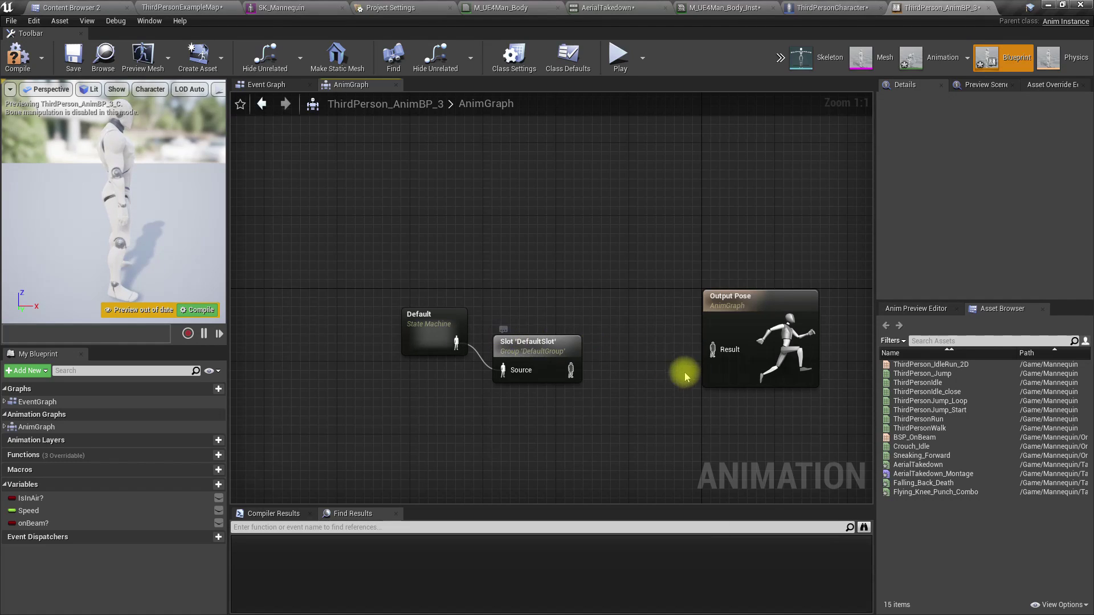
left_click_drag(570, 368, 732, 354)
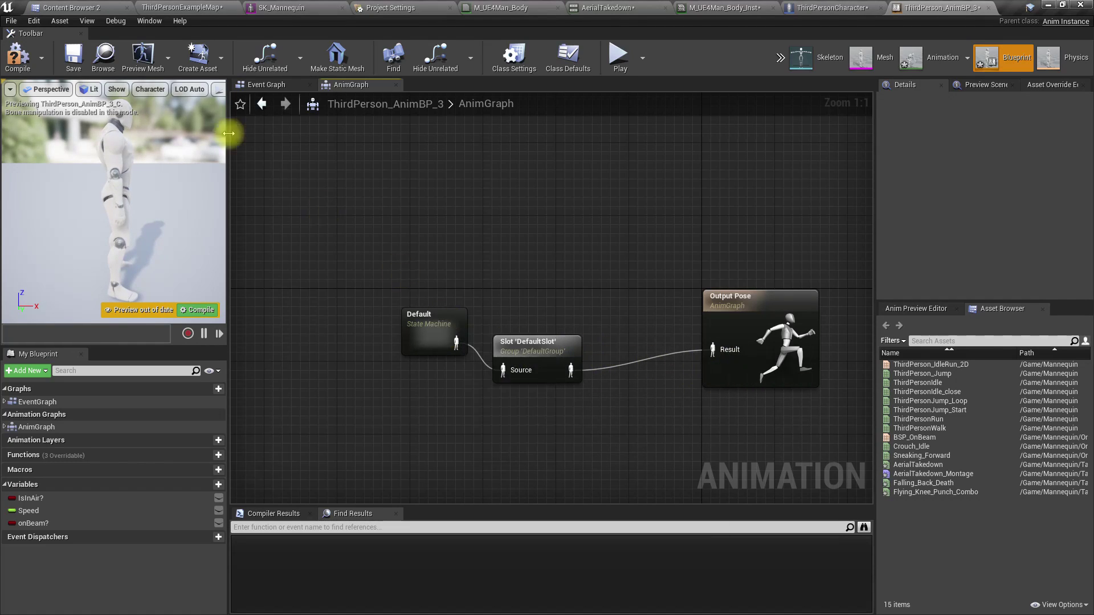
left_click(17, 57)
Step: Add a Mesh reference with a connected Play Montage node beside Move Component To in ThirdPersonCharacter's event graph
left_click(798, 7)
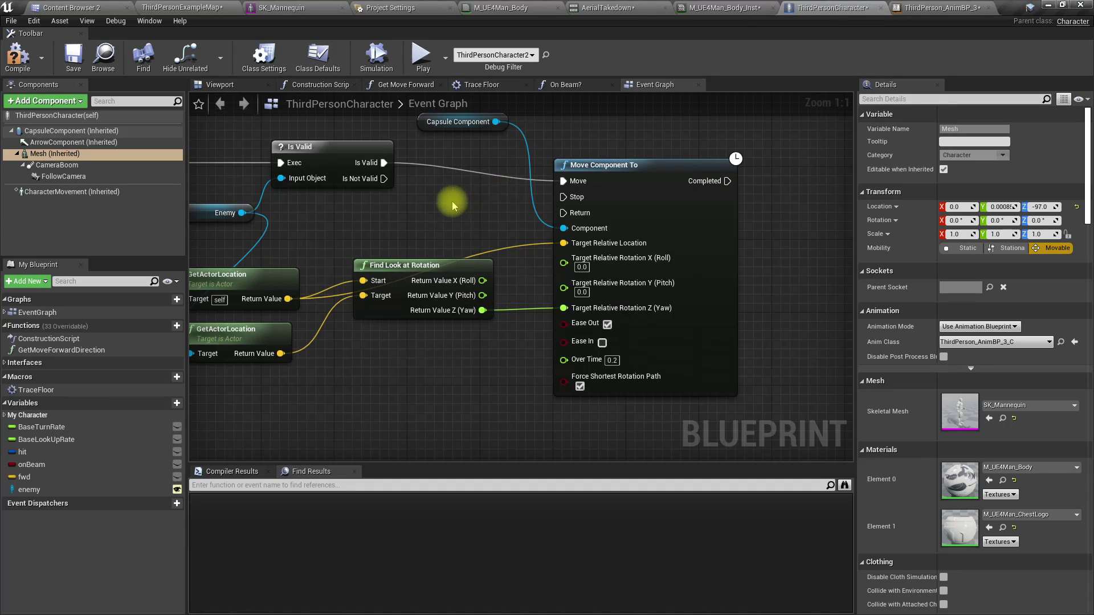
scroll(452, 205, "down", 5)
scroll(438, 182, "up", 3)
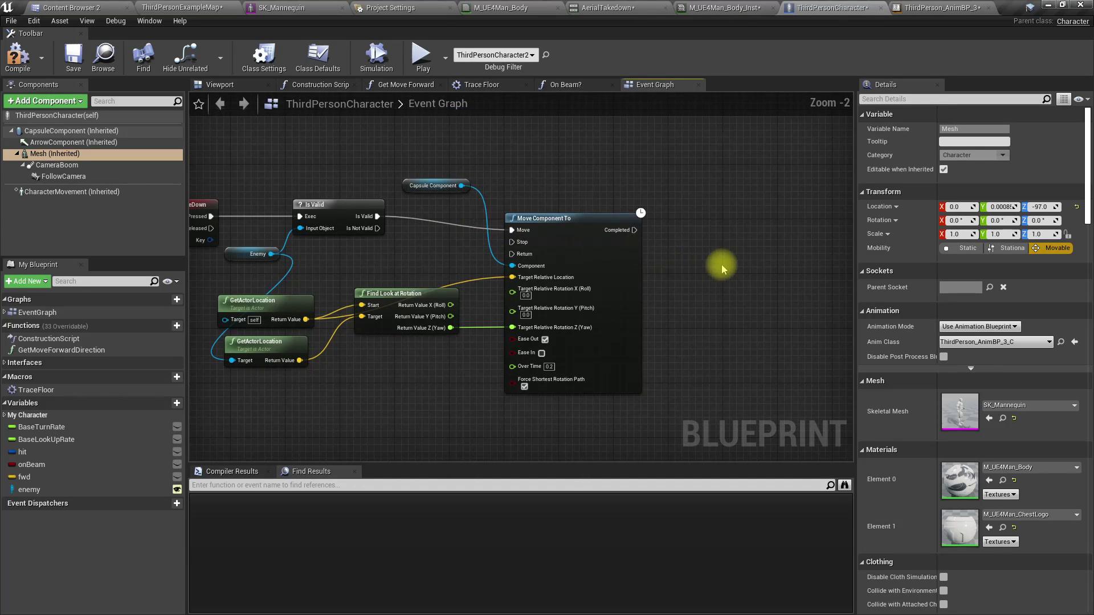
left_click_drag(516, 242, 608, 240)
left_click_drag(55, 153, 627, 220)
type("play anim")
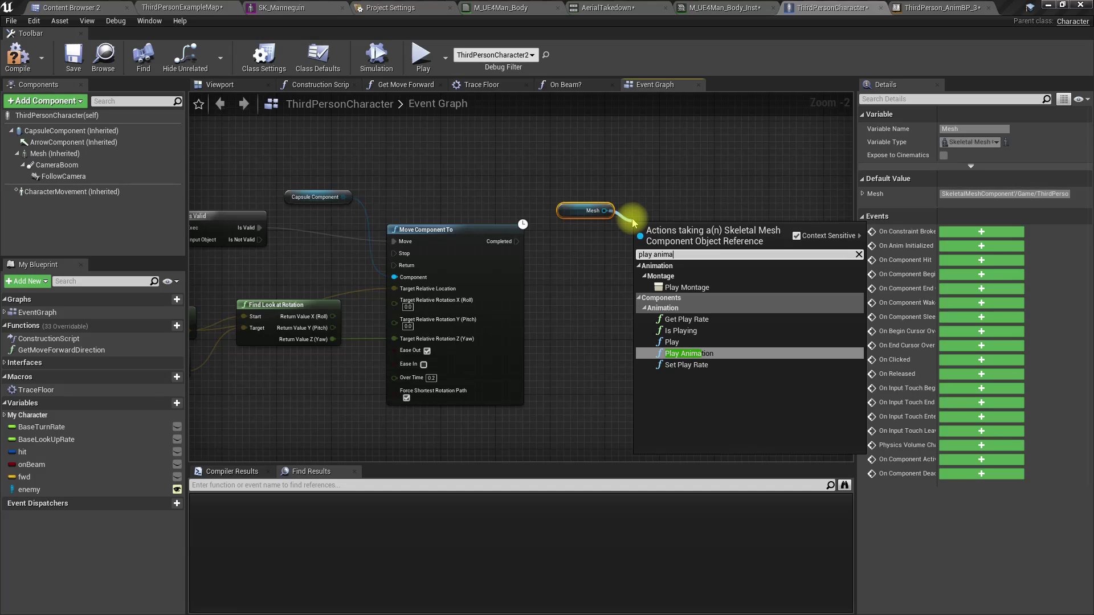
type("a")
key("Up")
key("Up")
key("Up")
key("Up")
key("Up")
key("Up")
key("Return")
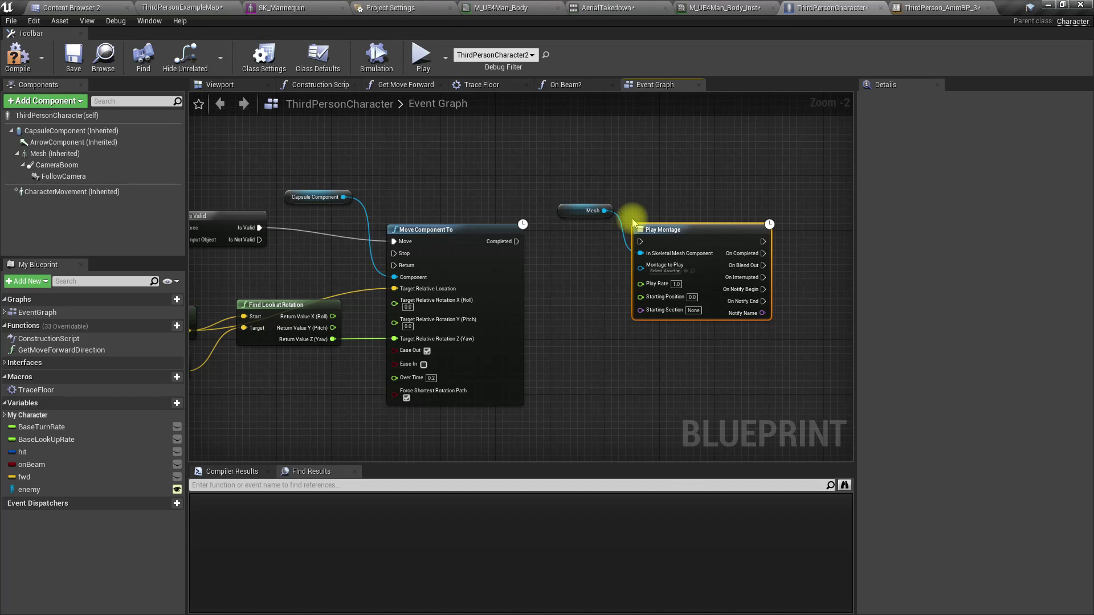
Step: Run Play Montage when Move Component To completes, set its montage to AerialTakedown_Montage, and compile the blueprint
left_click_drag(515, 243, 640, 242)
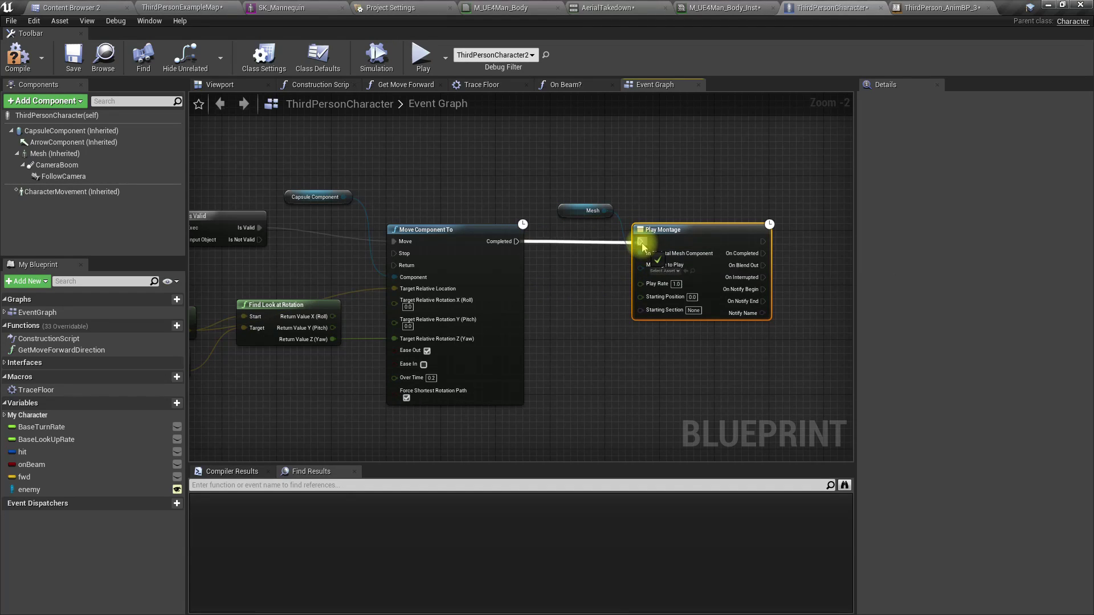
left_click(664, 272)
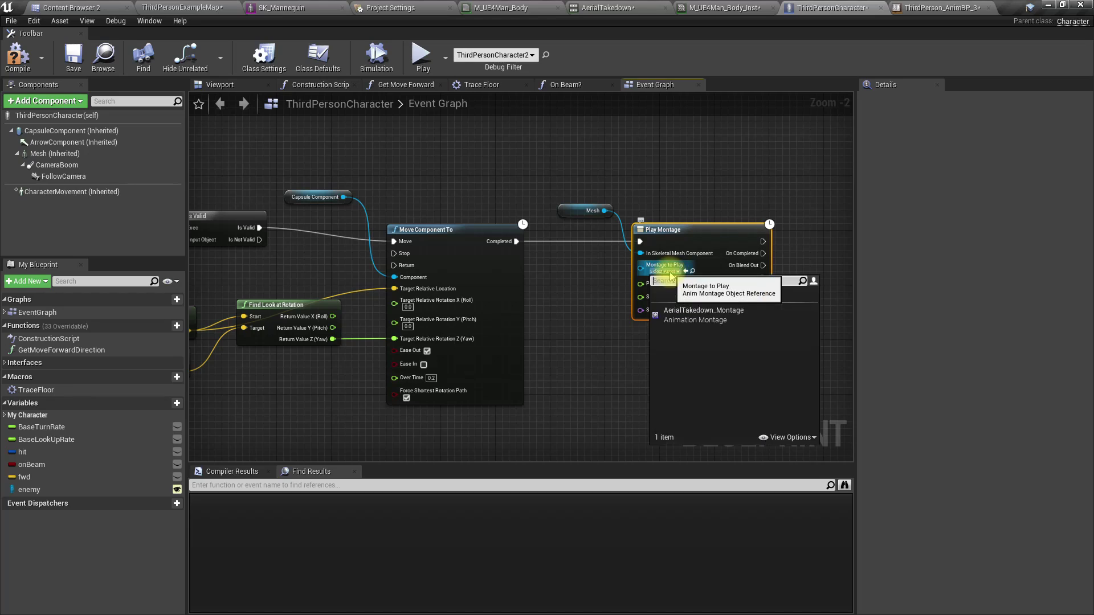
left_click(698, 310)
left_click(17, 57)
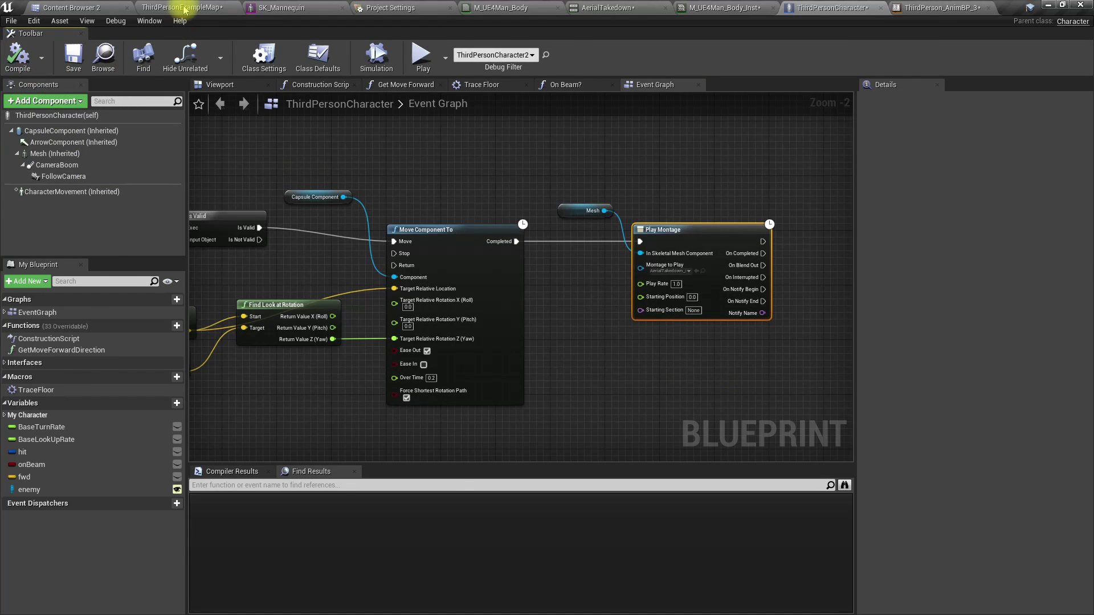
Step: Play-test ThirdPersonExampleMap full screen and trigger the takedown on the tan enemy from the platform
left_click(180, 7)
key("F11")
key("alt+p")
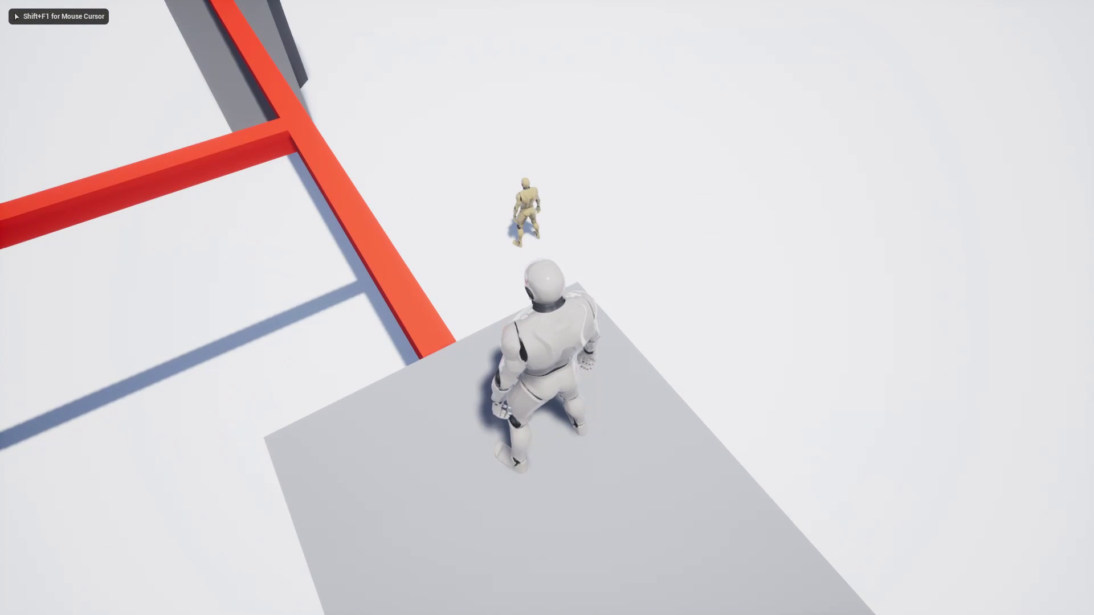
key("e")
key("w")
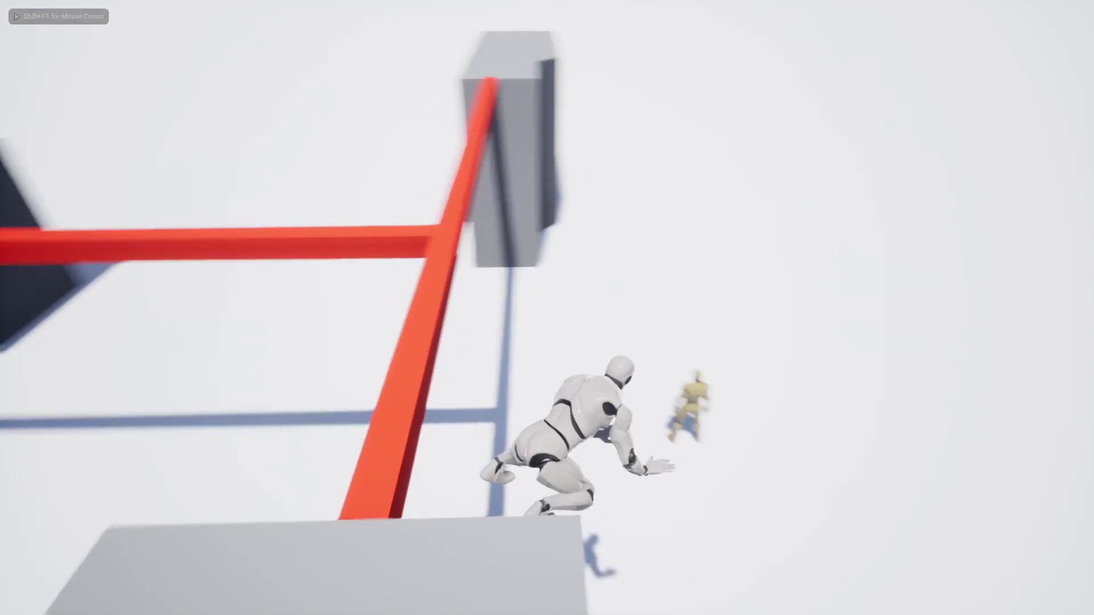